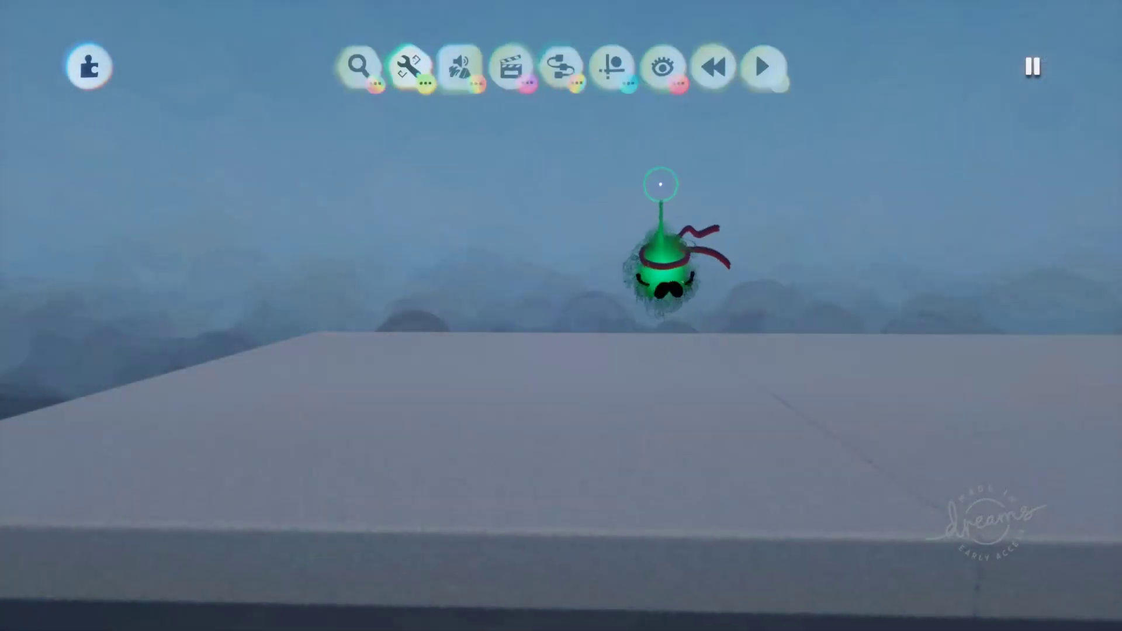
Stamp a blank puppet onto the floor of the scene.
{"action": "left_click", "coordinate": [552, 88]}
{"action": "key", "text": "Escape"}
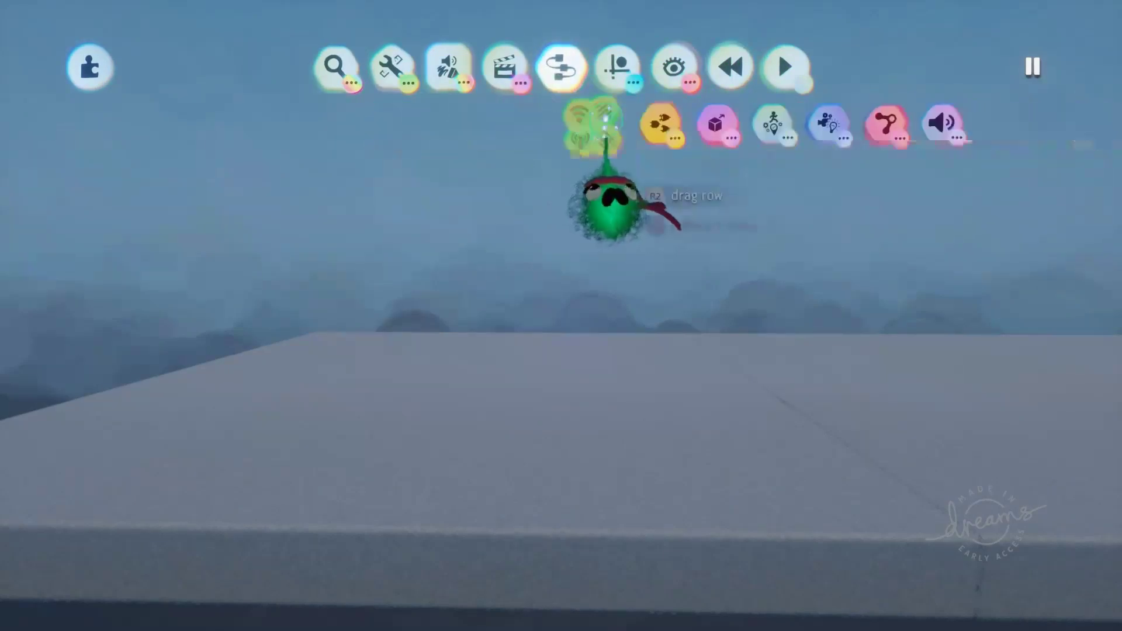
{"action": "left_click", "coordinate": [763, 122]}
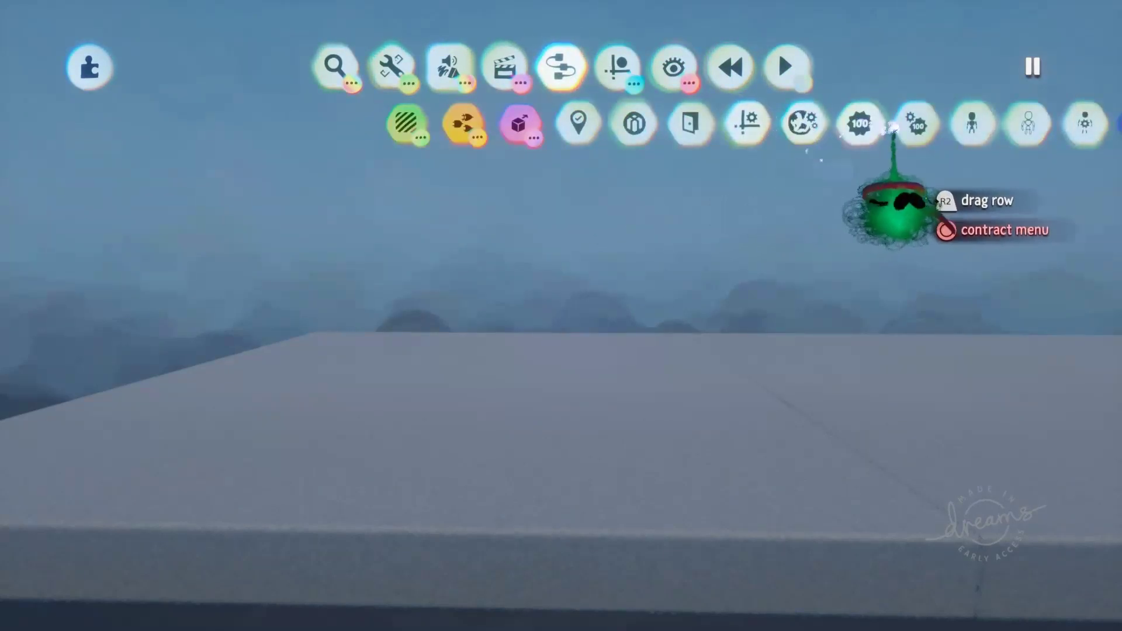
{"action": "left_click", "coordinate": [967, 124]}
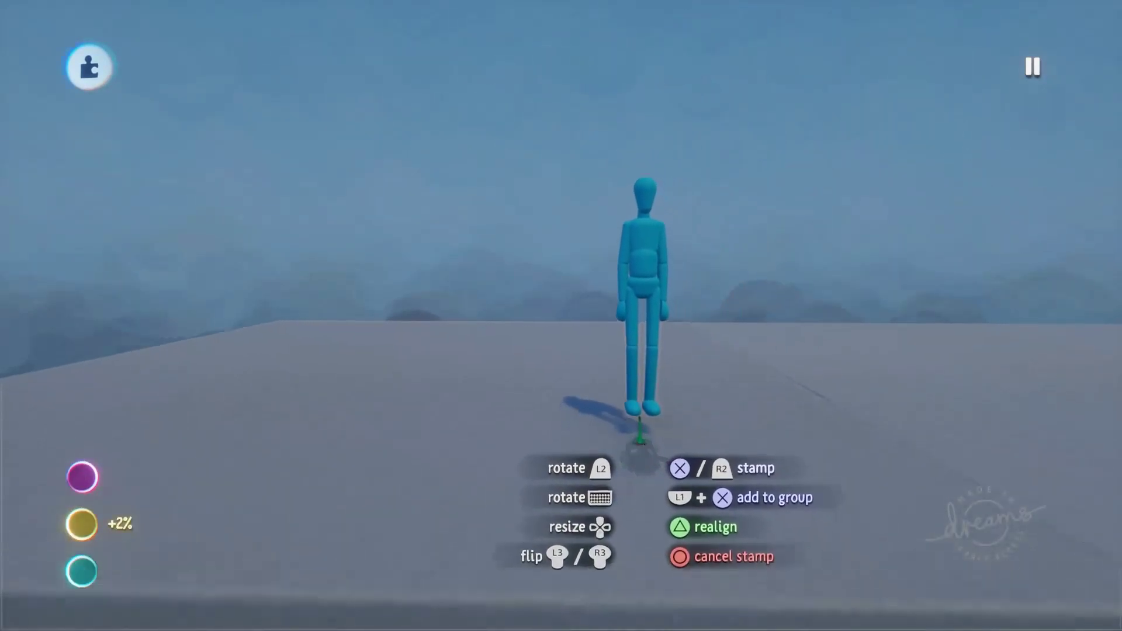
{"action": "left_click", "coordinate": [646, 377]}
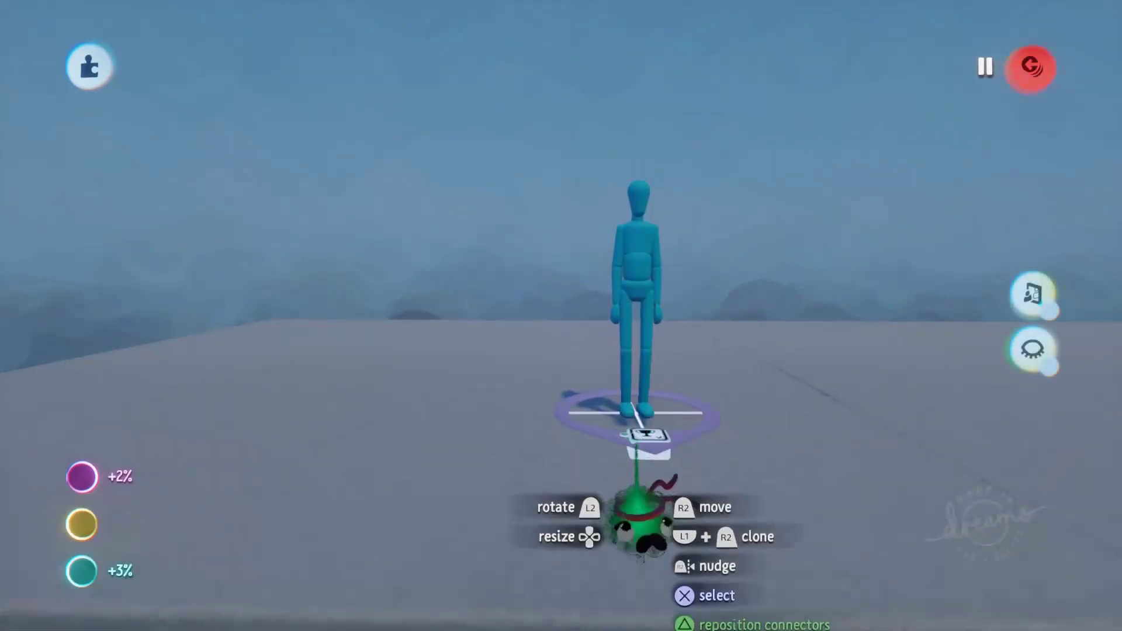
Open the puppet's Controller Logic microchip and stamp a new microchip inside it, beside the Controller Sensor.
{"action": "left_click", "coordinate": [643, 515]}
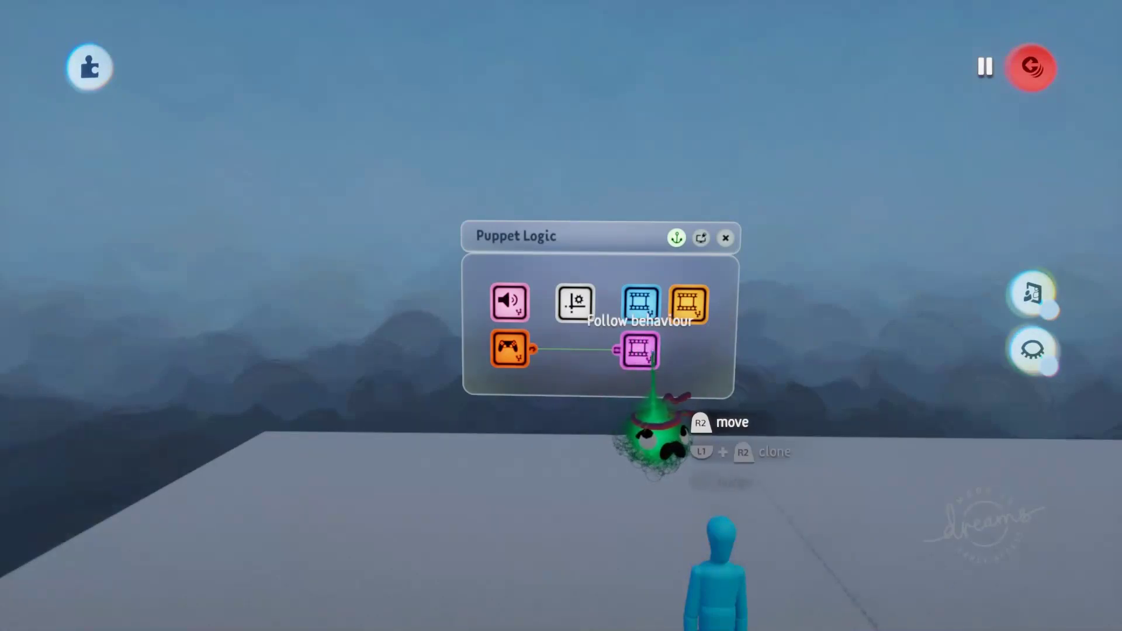
{"action": "left_click", "coordinate": [509, 348]}
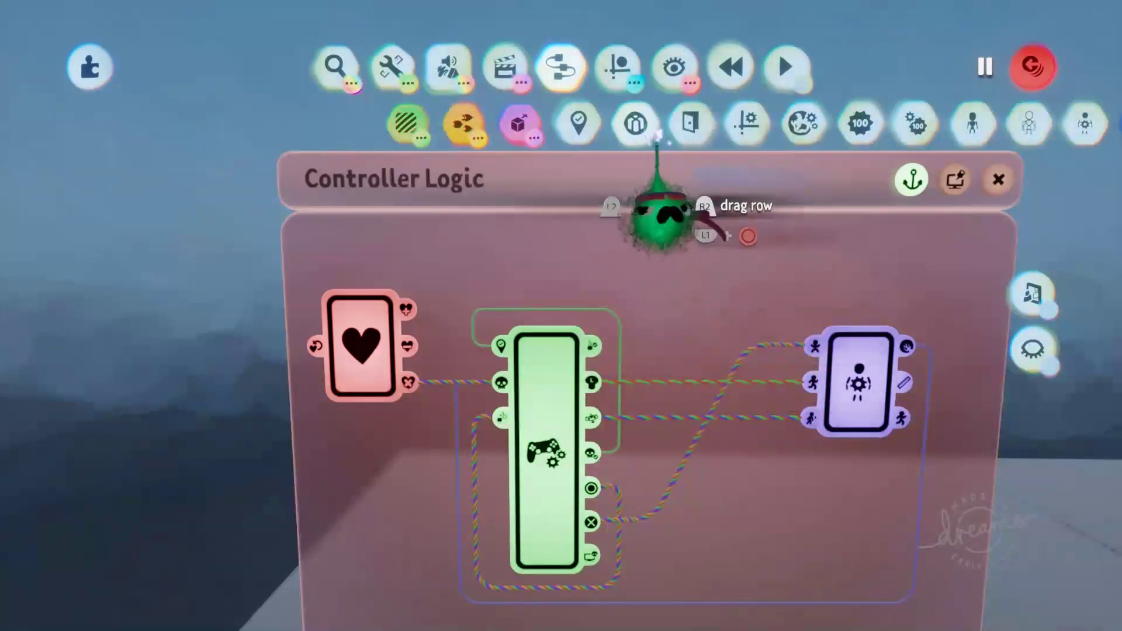
{"action": "key", "text": "Escape"}
{"action": "left_click", "coordinate": [523, 136]}
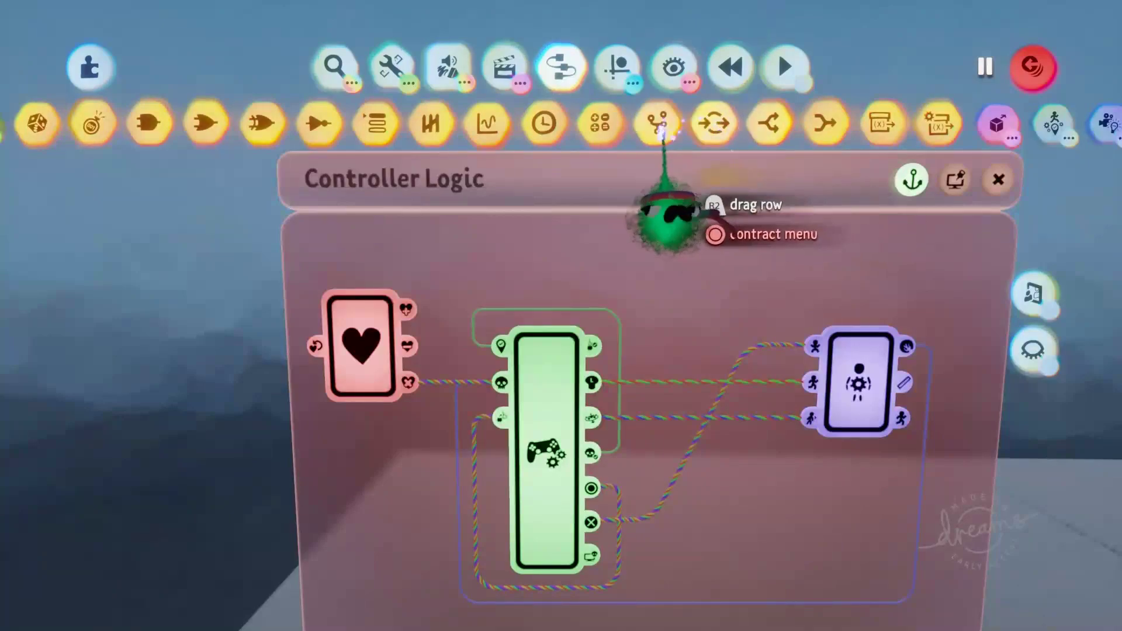
{"action": "left_click", "coordinate": [656, 119]}
{"action": "left_click", "coordinate": [681, 383]}
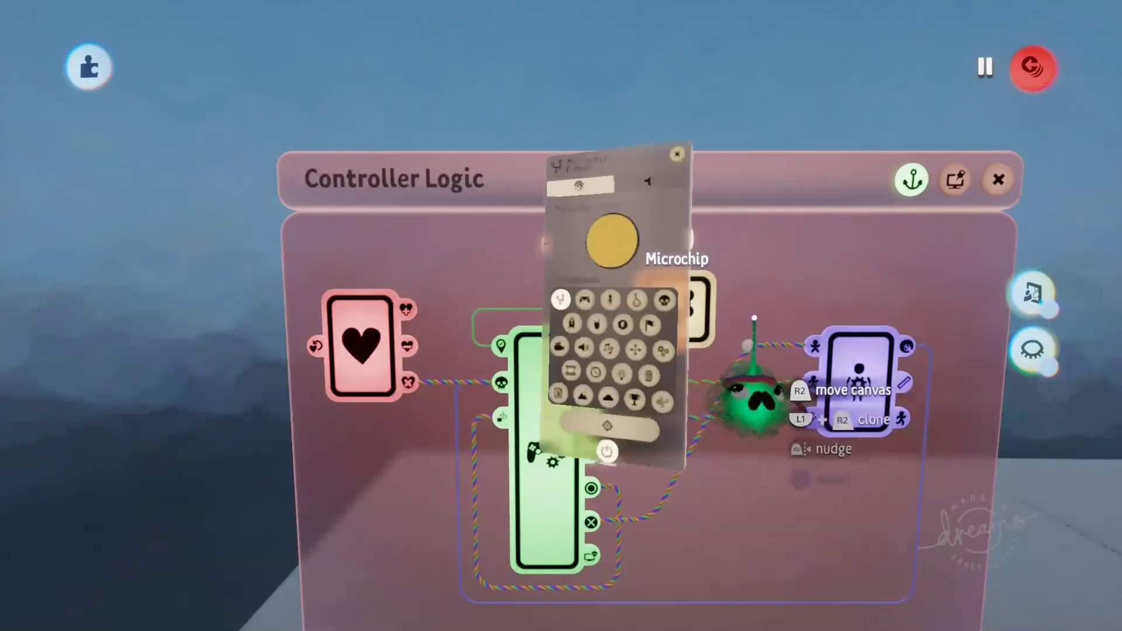
Name the new microchip Movement Restriction, with a pinkish-red colour and the four-arrow icon.
{"action": "left_click", "coordinate": [629, 357]}
{"action": "left_click", "coordinate": [625, 227]}
{"action": "key", "text": "Escape"}
{"action": "key", "text": "ctrl+z"}
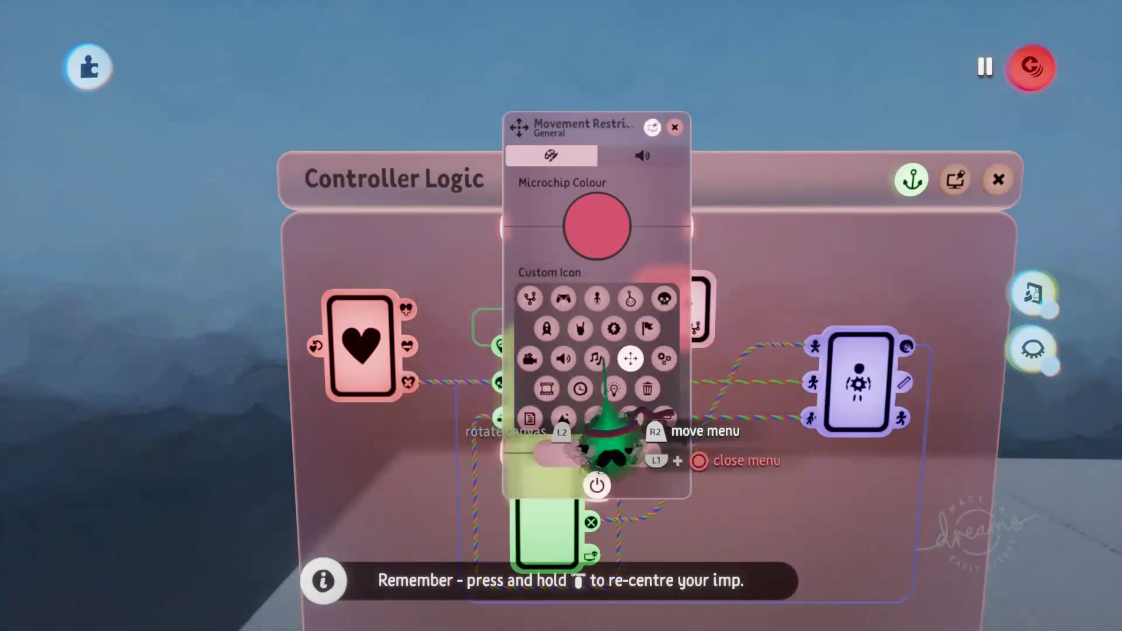
{"action": "key", "text": "Escape"}
Open the Movement Restriction microchip and stamp a Node near the edge of its canvas as its input.
{"action": "left_click", "coordinate": [675, 309]}
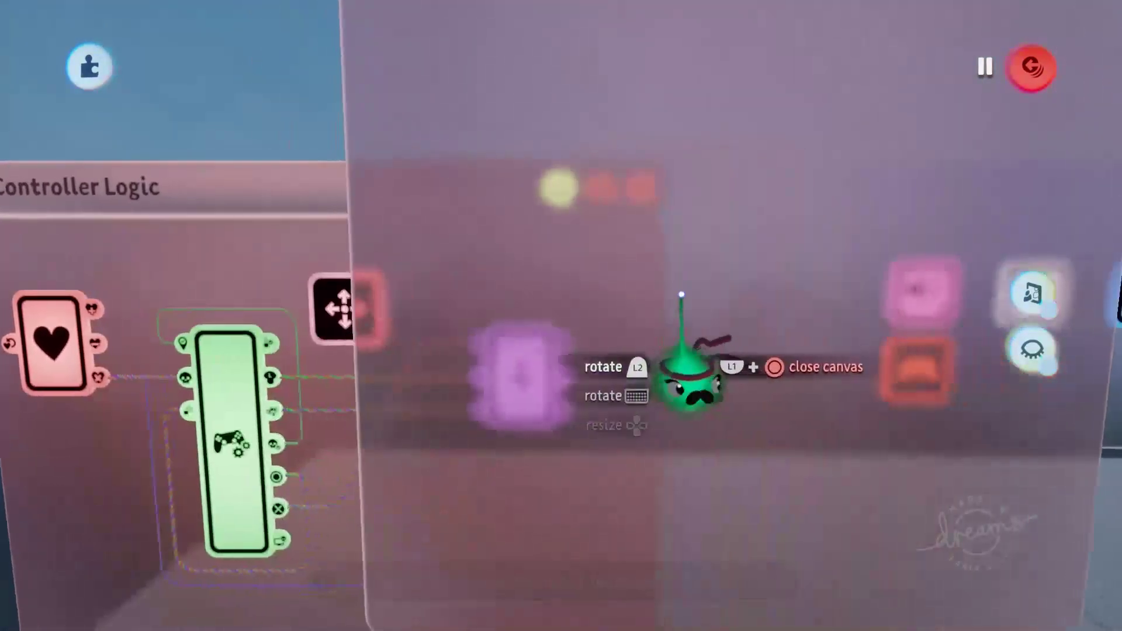
{"action": "left_click_drag", "start_coordinate": [681, 295], "coordinate": [738, 296]}
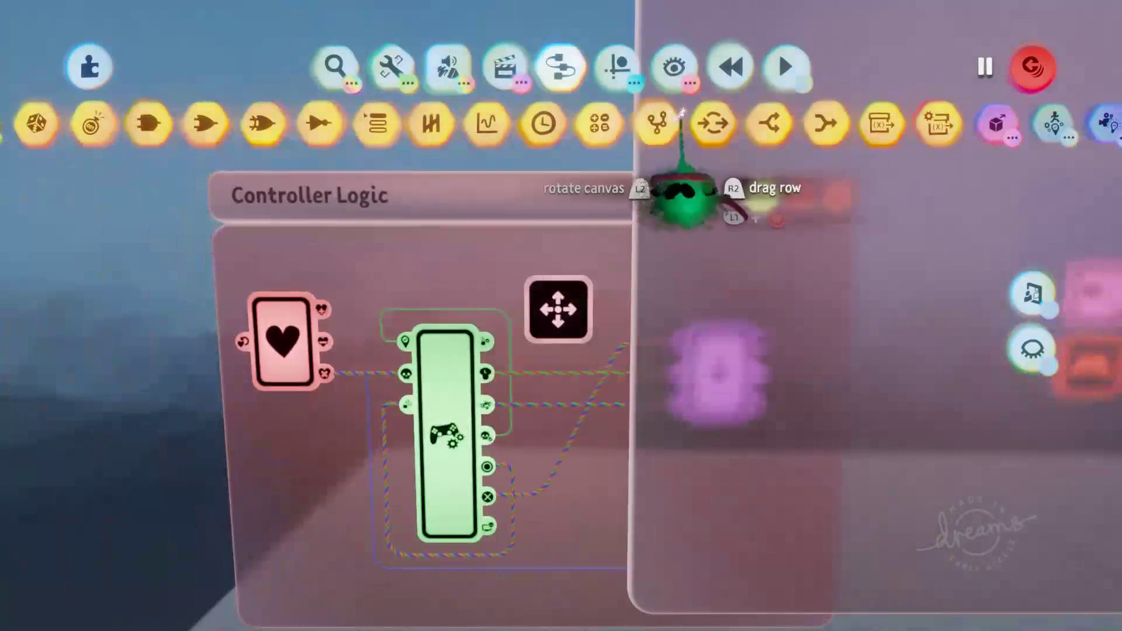
{"action": "left_click", "coordinate": [717, 123]}
{"action": "left_click", "coordinate": [707, 328]}
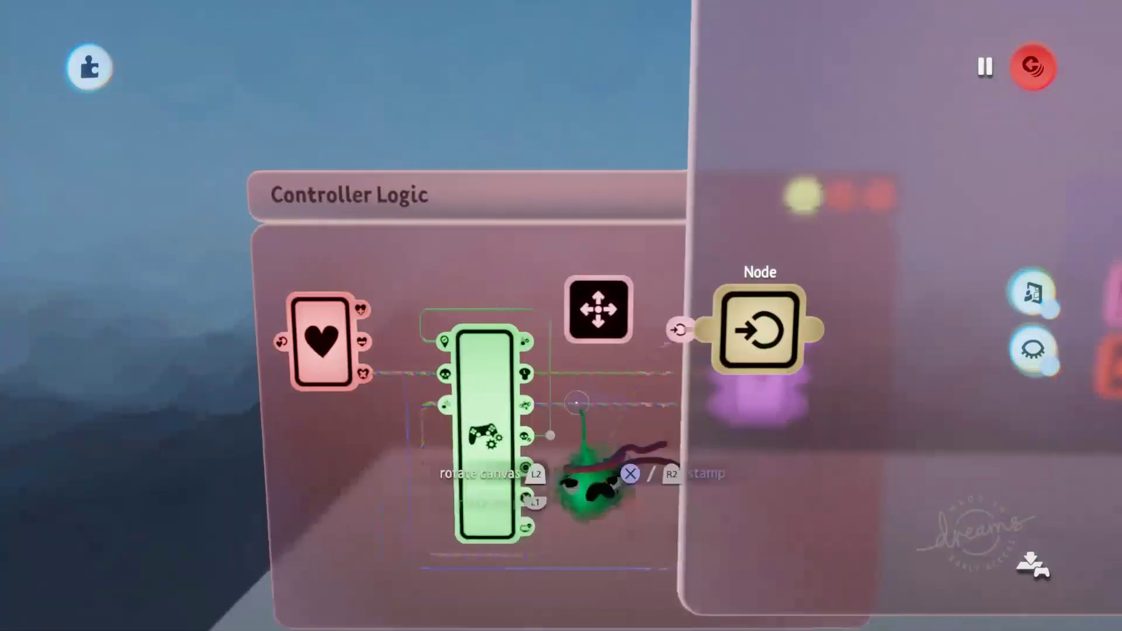
Wire the Controller Sensor's Left Stick Local output into the Node on the Movement Restriction canvas.
{"action": "scroll", "coordinate": [586, 395], "scroll_direction": "up", "scroll_amount": 2}
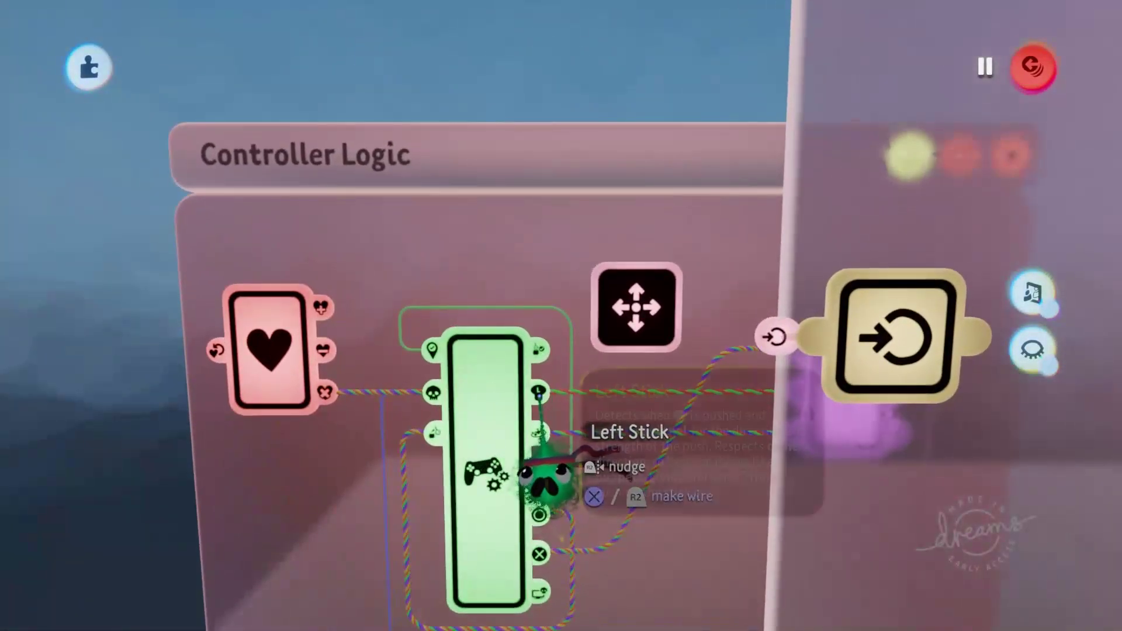
{"action": "mouse_move", "coordinate": [546, 473]}
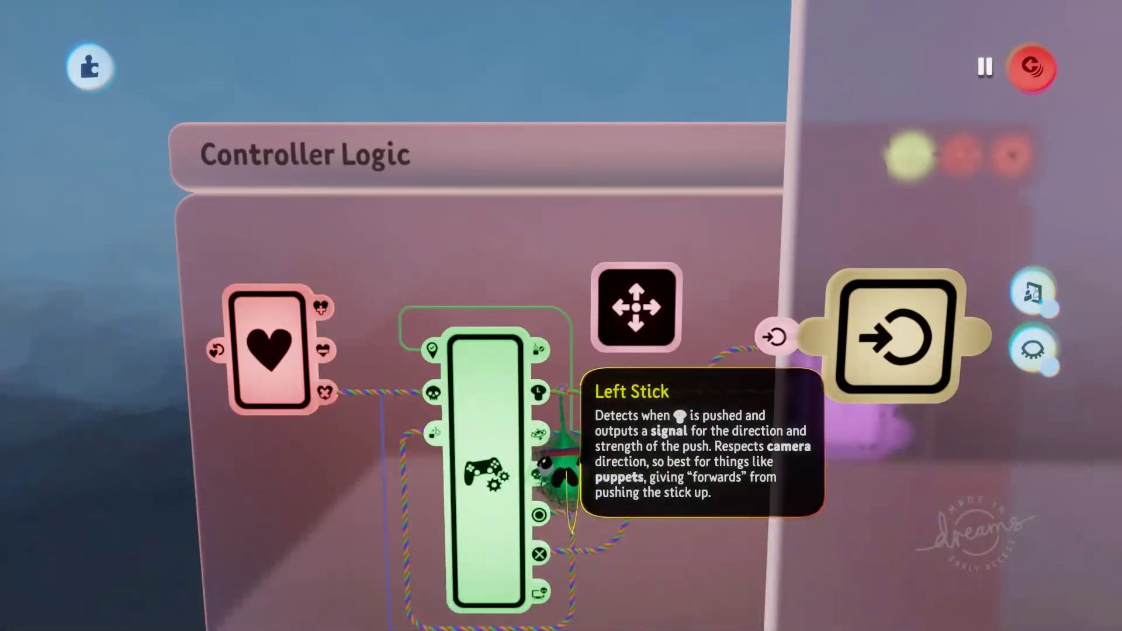
{"action": "left_click", "coordinate": [517, 392]}
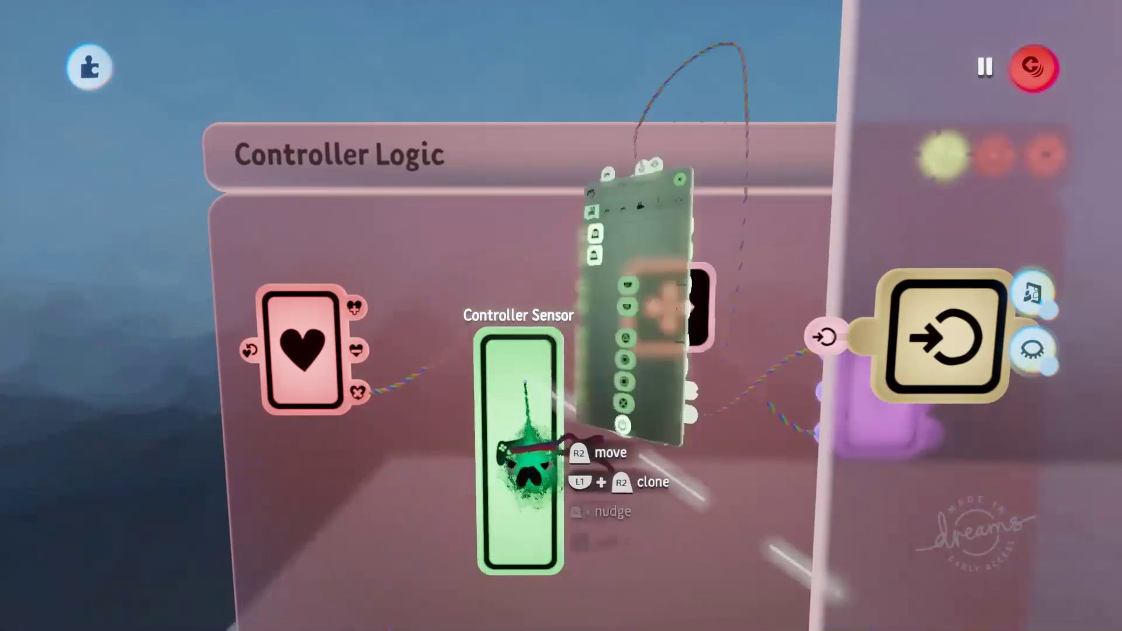
{"action": "left_click", "coordinate": [626, 136]}
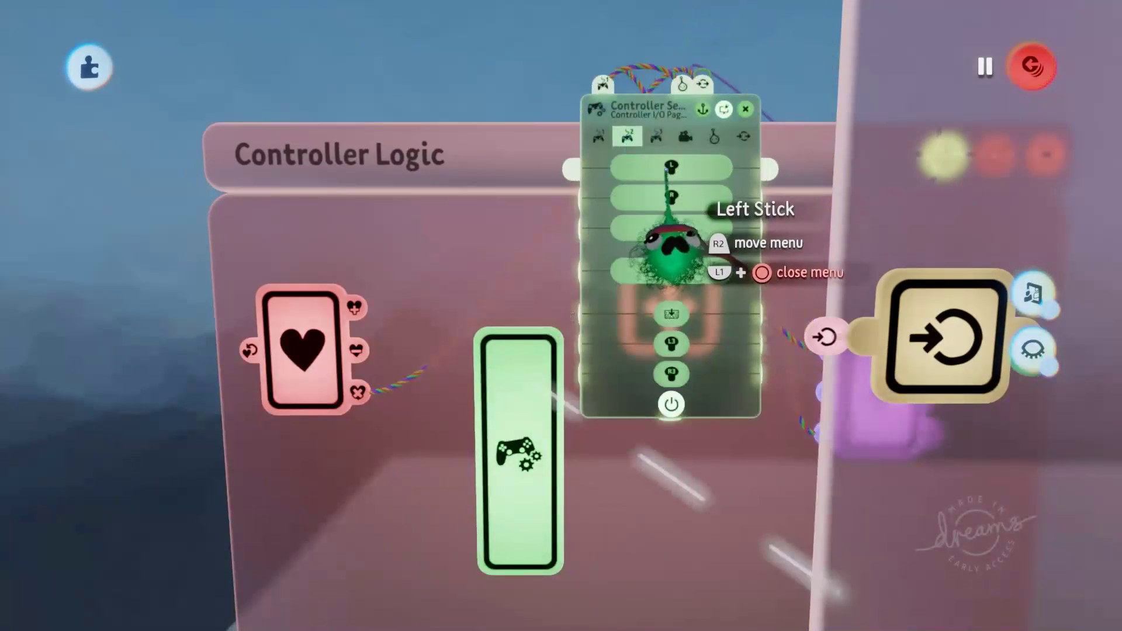
{"action": "left_click", "coordinate": [655, 137]}
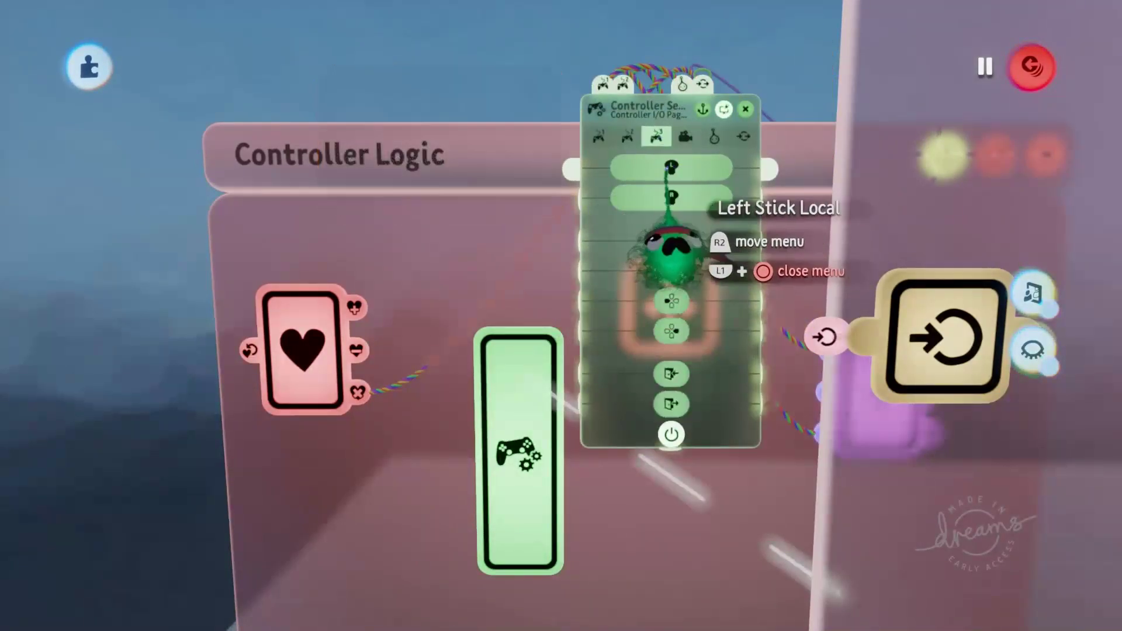
{"action": "left_click_drag", "start_coordinate": [671, 250], "coordinate": [538, 336]}
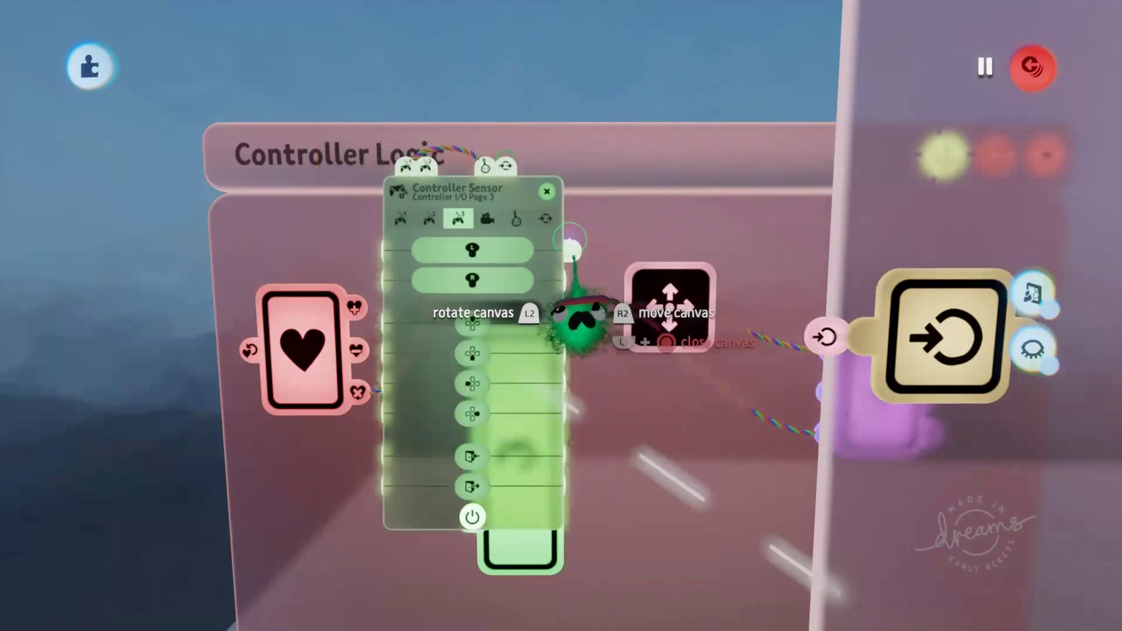
{"action": "middle_click_drag", "start_coordinate": [686, 275], "coordinate": [586, 252]}
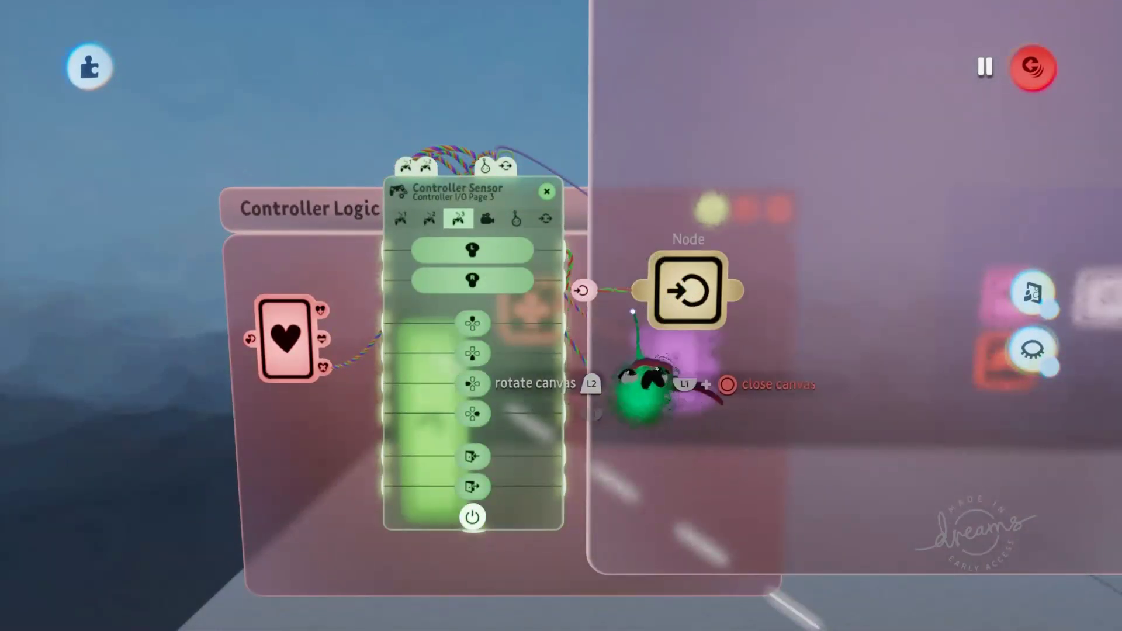
{"action": "key", "text": "Escape"}
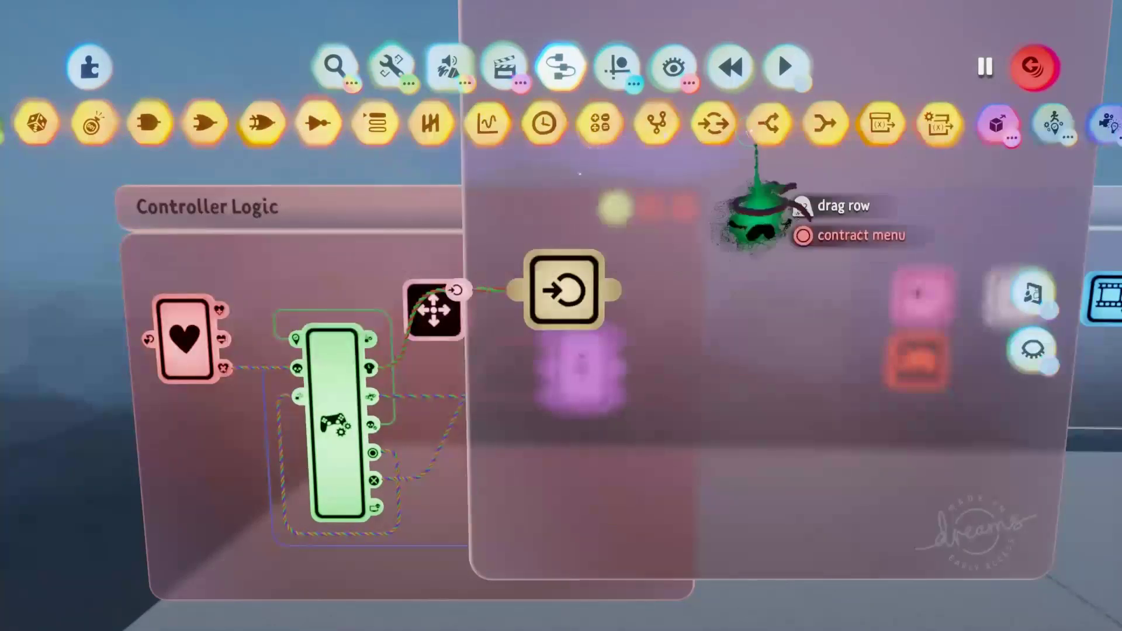
Add an X/Y Splitter wired from the Node and an X/Y Combiner beside it, connecting only their X ports.
{"action": "left_click", "coordinate": [781, 122]}
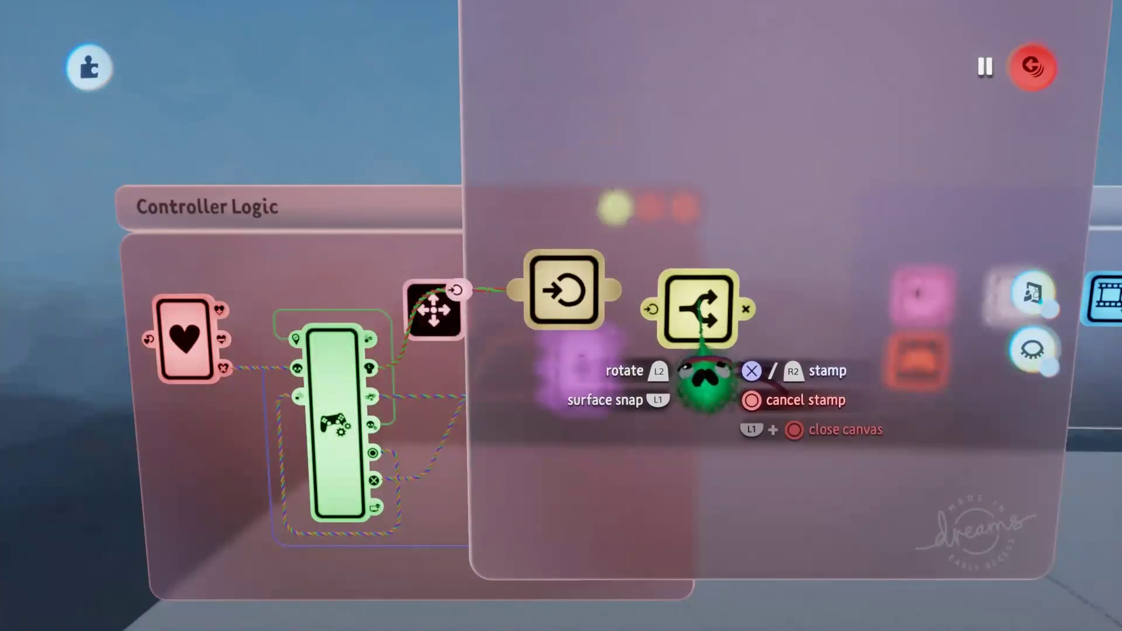
{"action": "mouse_move", "coordinate": [671, 291]}
{"action": "middle_mouse_down"}
{"action": "mouse_move", "coordinate": [661, 304]}
{"action": "mouse_move", "coordinate": [628, 269]}
{"action": "mouse_move", "coordinate": [606, 299]}
{"action": "mouse_move", "coordinate": [593, 275]}
{"action": "middle_mouse_up"}
{"action": "key", "text": "Tab"}
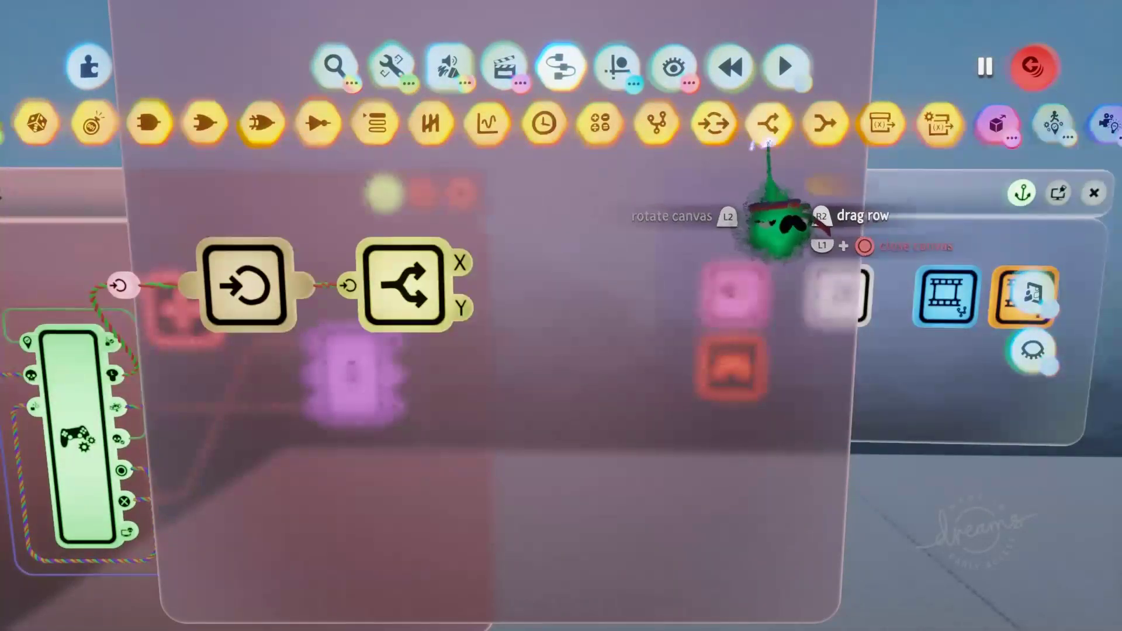
{"action": "left_click", "coordinate": [825, 123]}
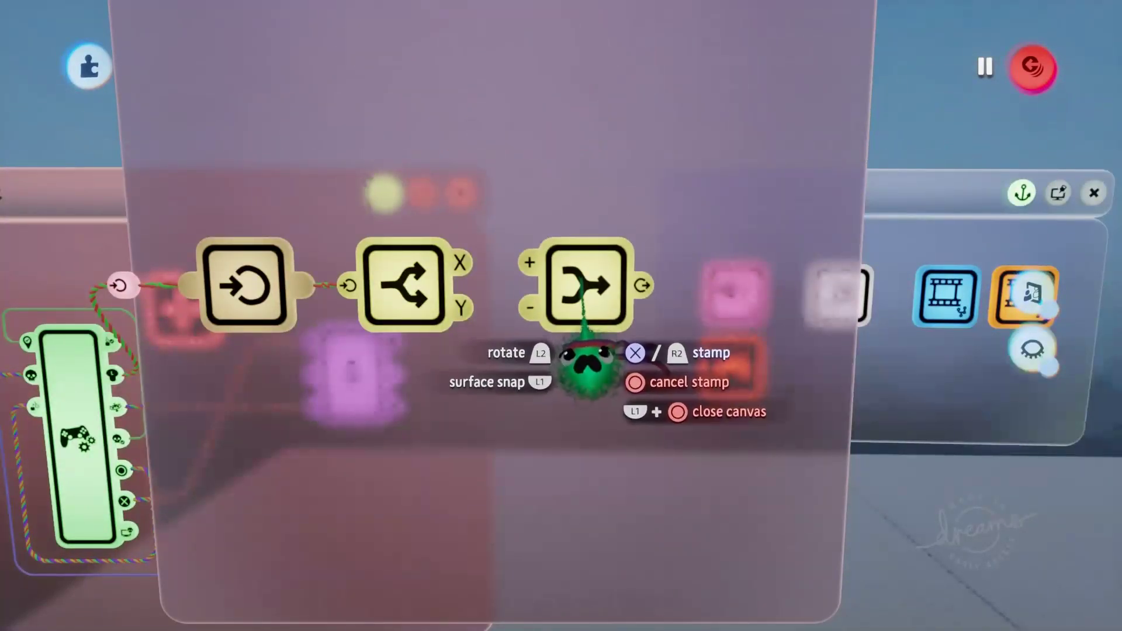
{"action": "left_click", "coordinate": [587, 365]}
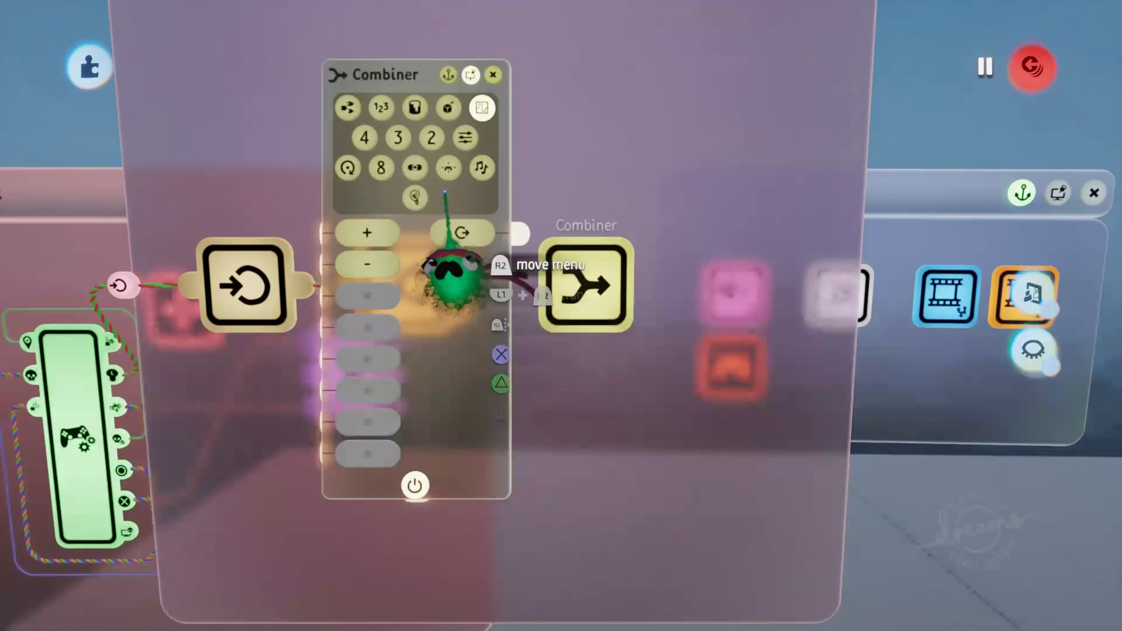
{"action": "left_click", "coordinate": [448, 169]}
{"action": "key", "text": "Escape"}
{"action": "mouse_move", "coordinate": [471, 350]}
{"action": "left_click", "coordinate": [472, 261]}
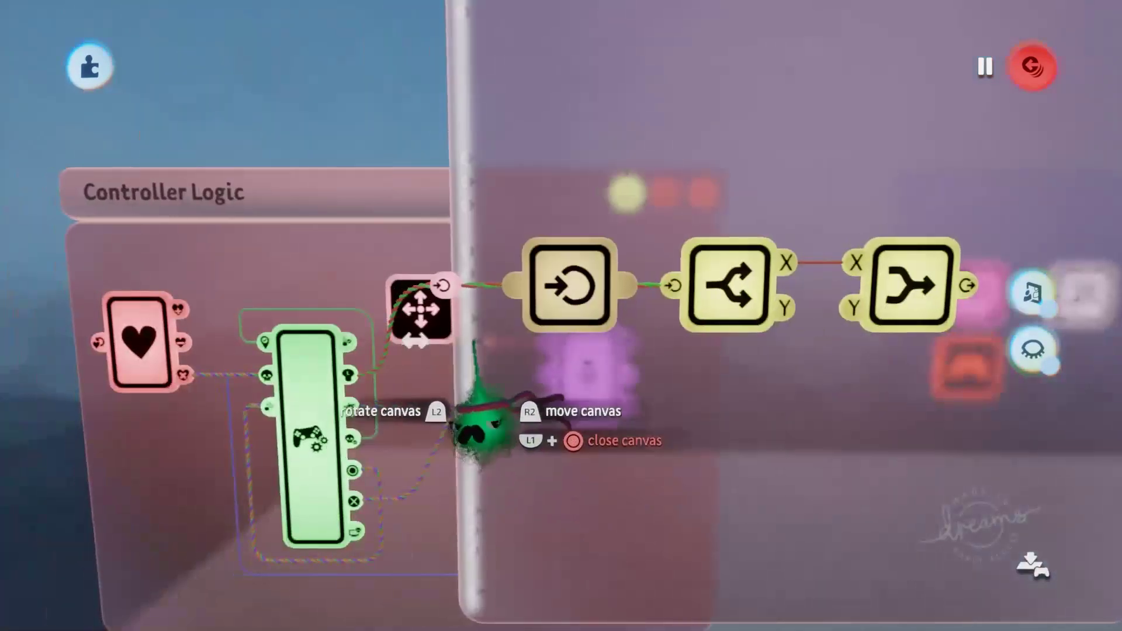
Clone the Node after the Combiner, feed it from the Combiner's output and make it the microchip's output port.
{"action": "left_click_drag", "start_coordinate": [551, 292], "coordinate": [634, 290]}
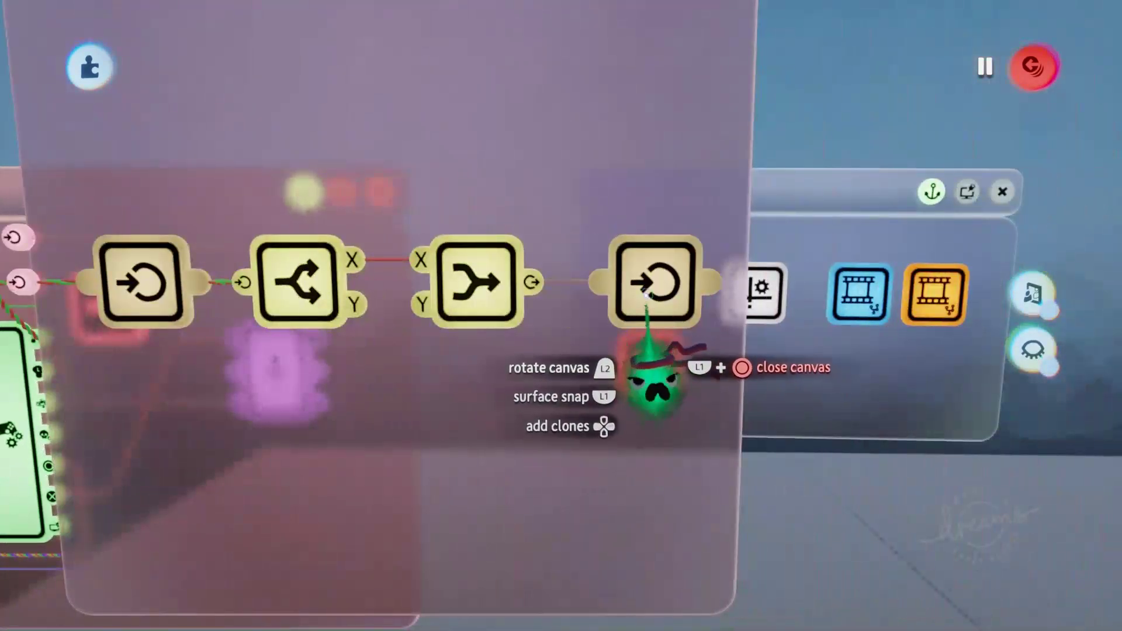
{"action": "left_click", "coordinate": [525, 392]}
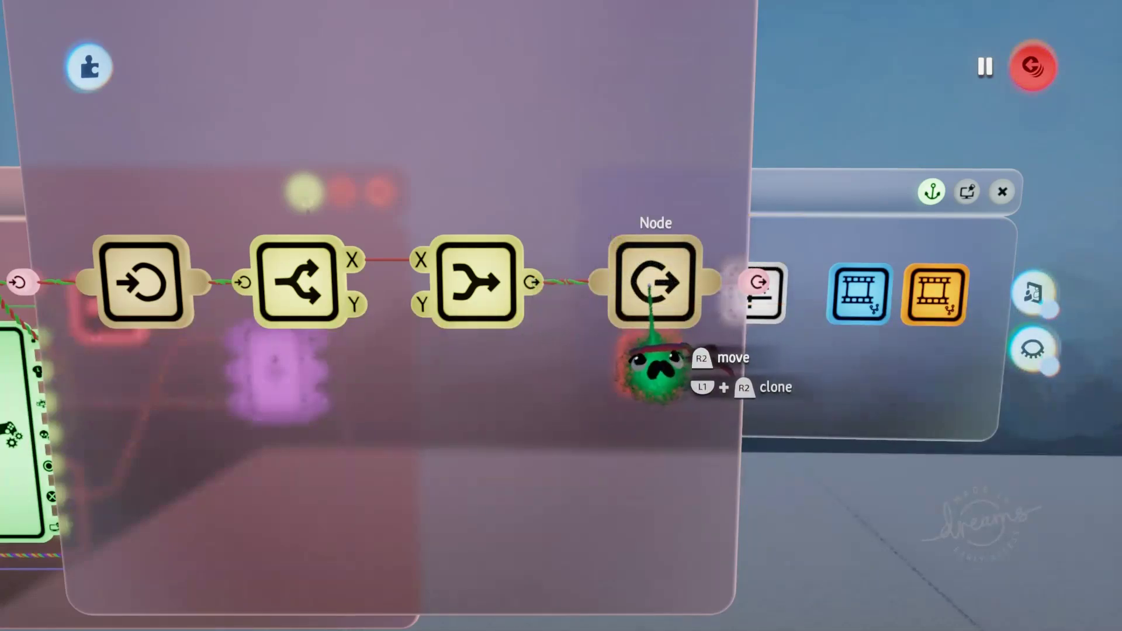
{"action": "key", "text": "Escape"}
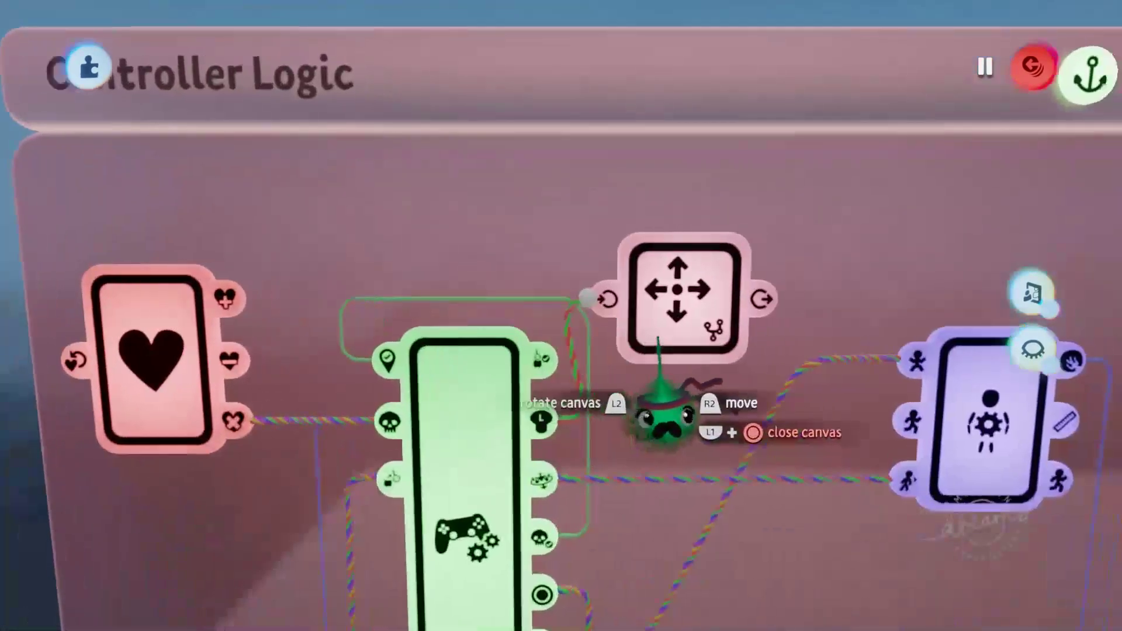
Wire the Movement Restriction microchip's output to the middle input of the purple puppet gadget in Controller Logic.
{"action": "left_click_drag", "start_coordinate": [694, 308], "coordinate": [780, 421]}
{"action": "left_click", "coordinate": [776, 418]}
{"action": "scroll", "coordinate": [714, 401], "scroll_direction": "down", "scroll_amount": 8}
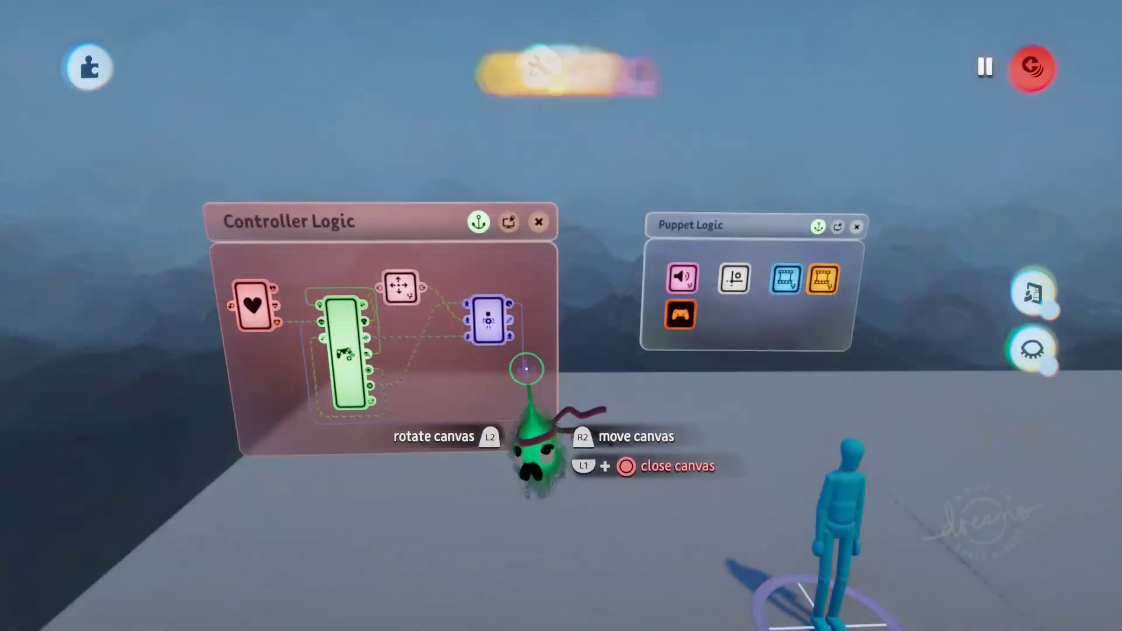
Test the restricted movement by possessing the puppet in test mode, and return to editing.
{"action": "left_click", "coordinate": [393, 66]}
{"action": "left_click", "coordinate": [450, 68]}
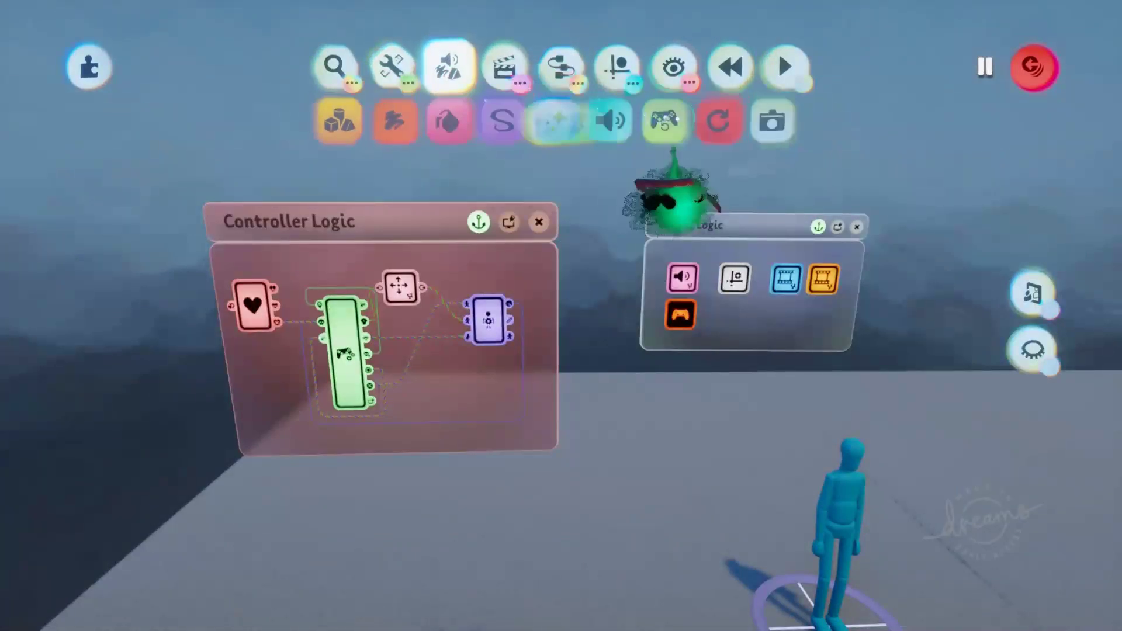
{"action": "left_click", "coordinate": [672, 120]}
{"action": "left_click", "coordinate": [844, 549]}
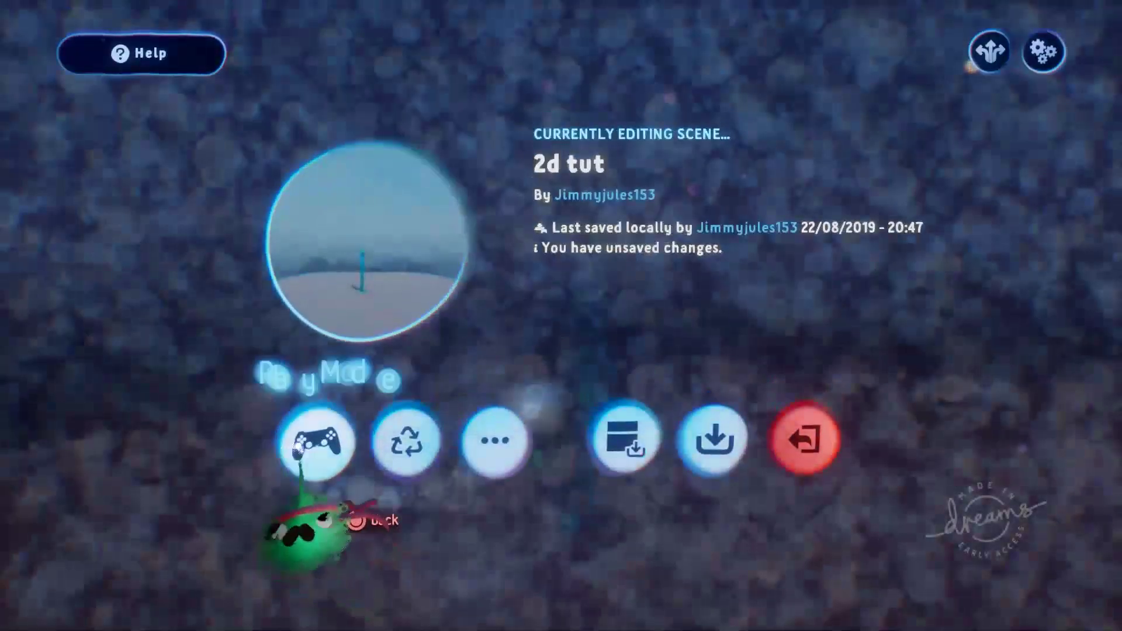
{"action": "left_click", "coordinate": [403, 444]}
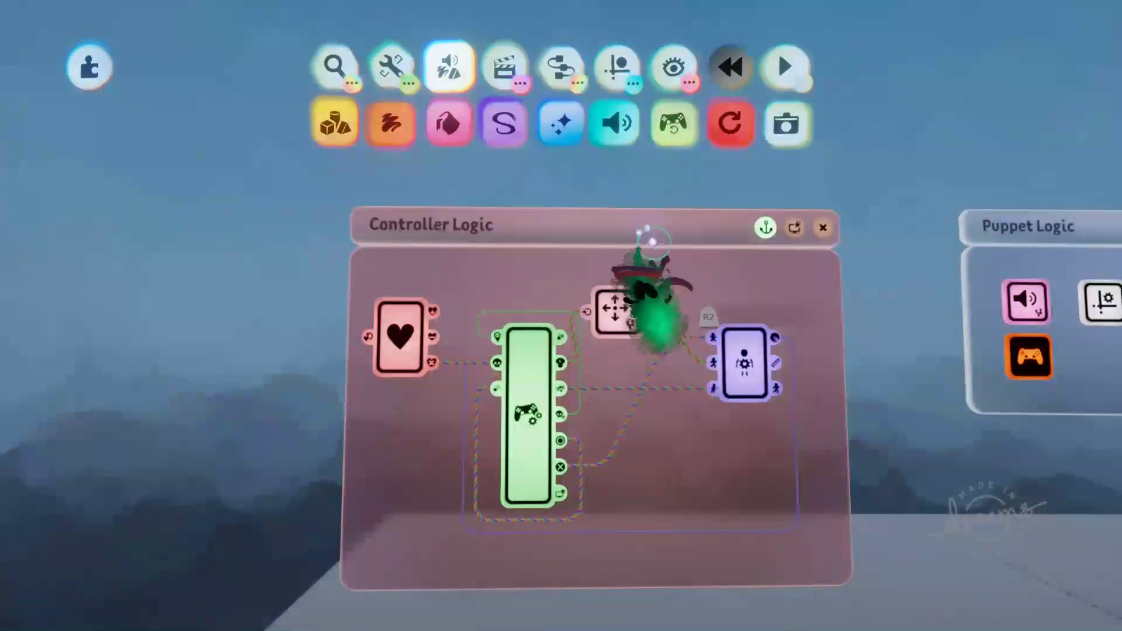
Add a Follower gadget above the existing logic in the Movement Restriction microchip.
{"action": "left_click", "coordinate": [612, 317]}
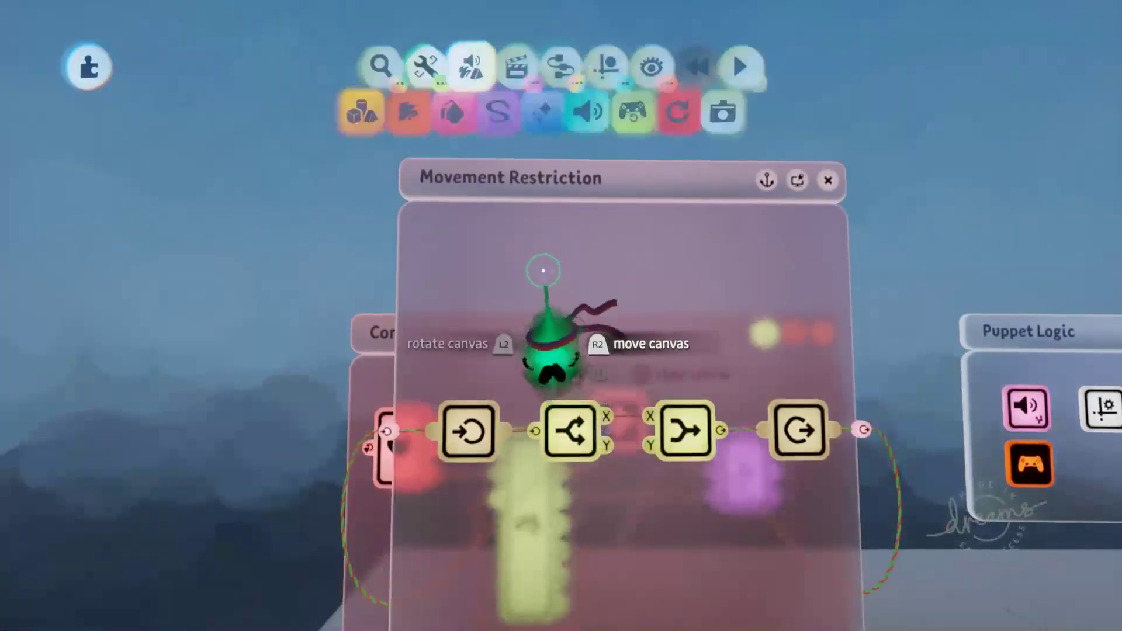
{"action": "left_click", "coordinate": [561, 67]}
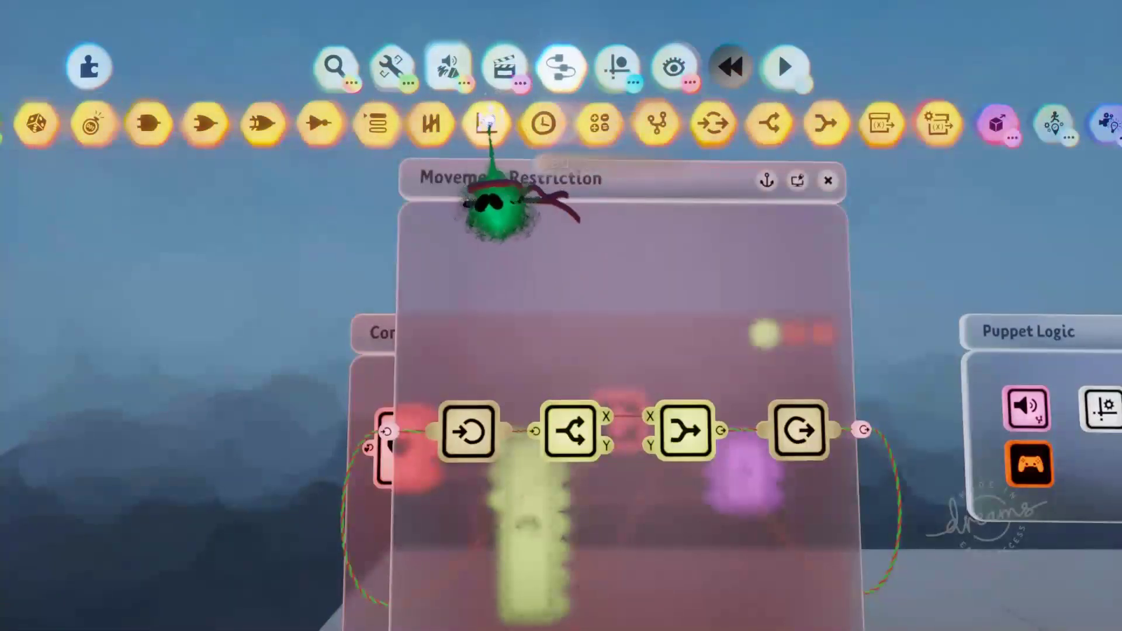
{"action": "left_click", "coordinate": [604, 123]}
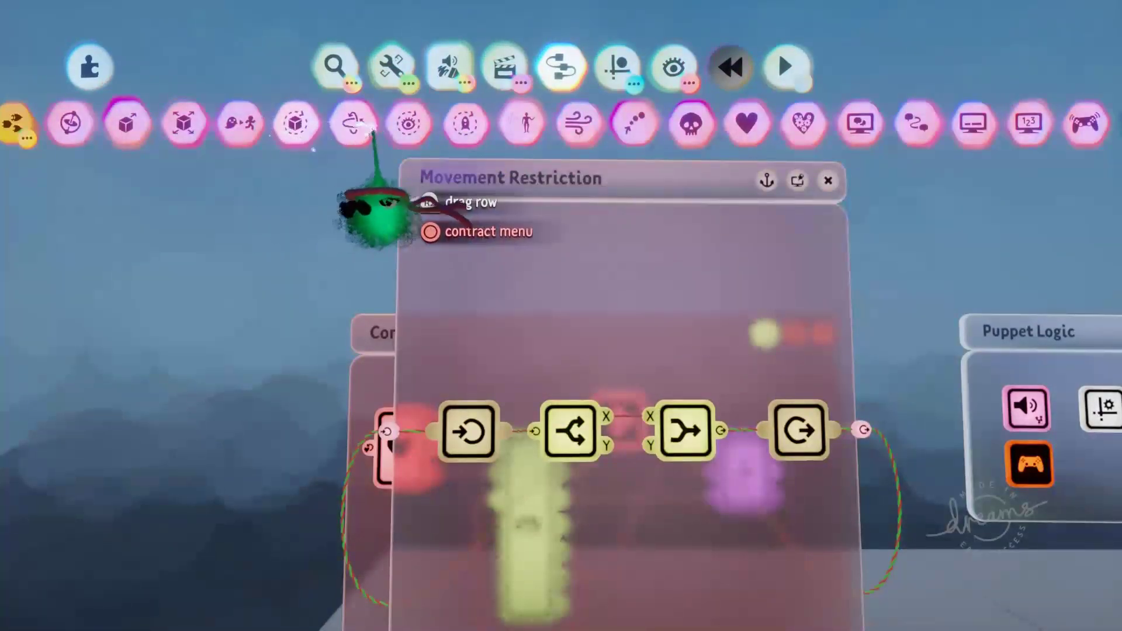
{"action": "left_click", "coordinate": [248, 123]}
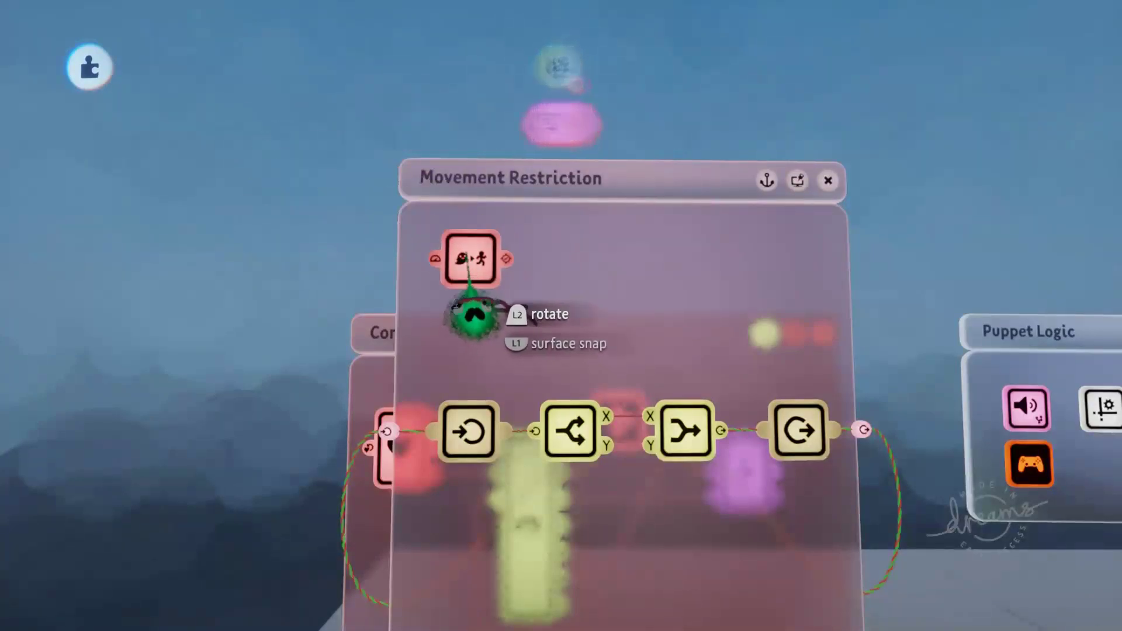
{"action": "left_click", "coordinate": [461, 237]}
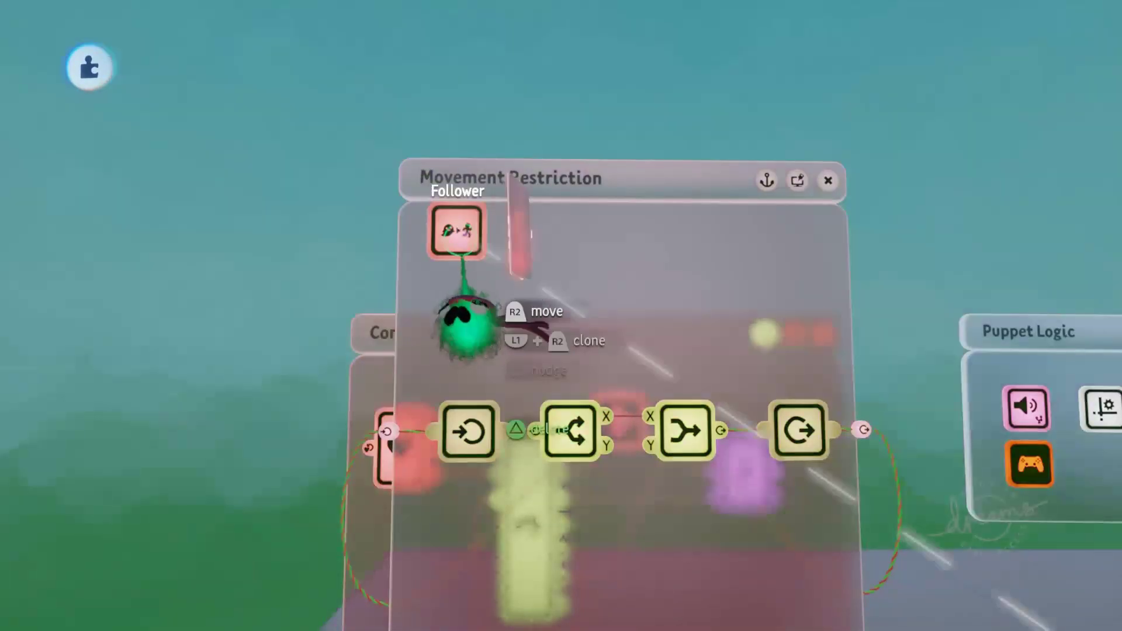
{"action": "left_click", "coordinate": [460, 242]}
{"action": "key", "text": "Escape"}
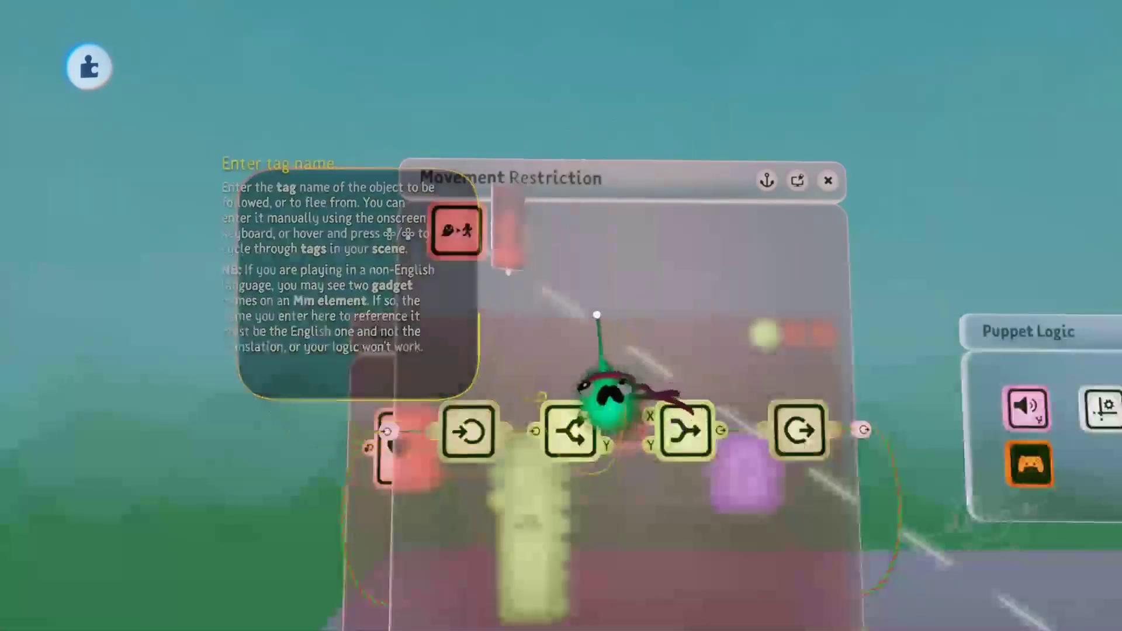
Turn on the grid snap guide, place a new microchip in the scene and open it.
{"action": "scroll", "coordinate": [584, 304], "scroll_direction": "down", "scroll_amount": 5}
{"action": "scroll", "coordinate": [584, 329], "scroll_direction": "down", "scroll_amount": 3}
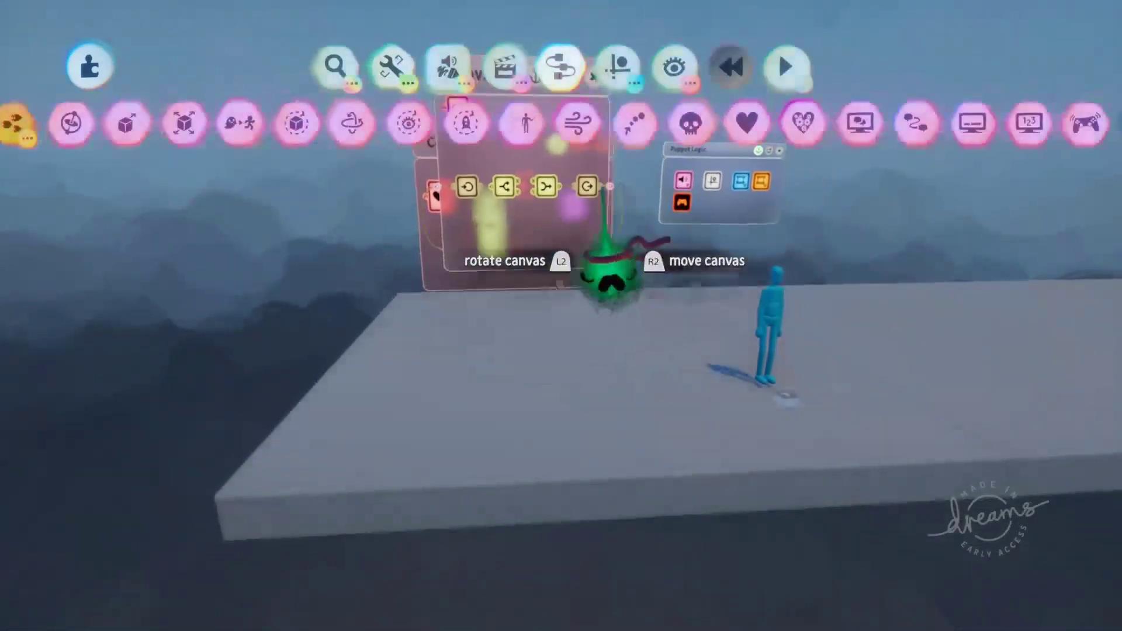
{"action": "key", "text": "Escape"}
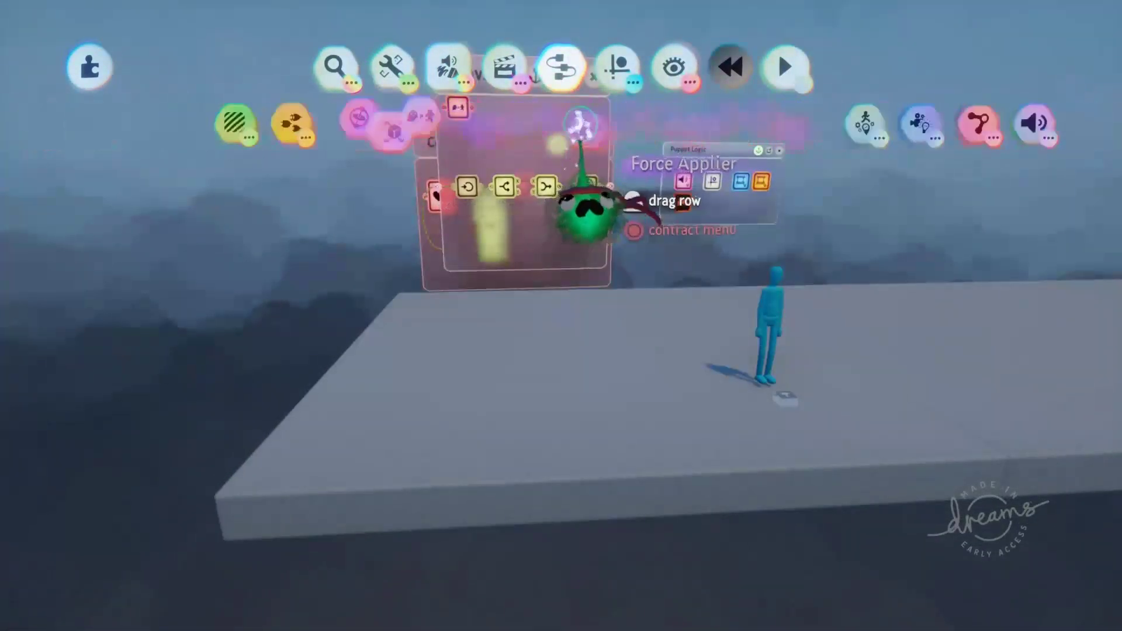
{"action": "left_click", "coordinate": [531, 124]}
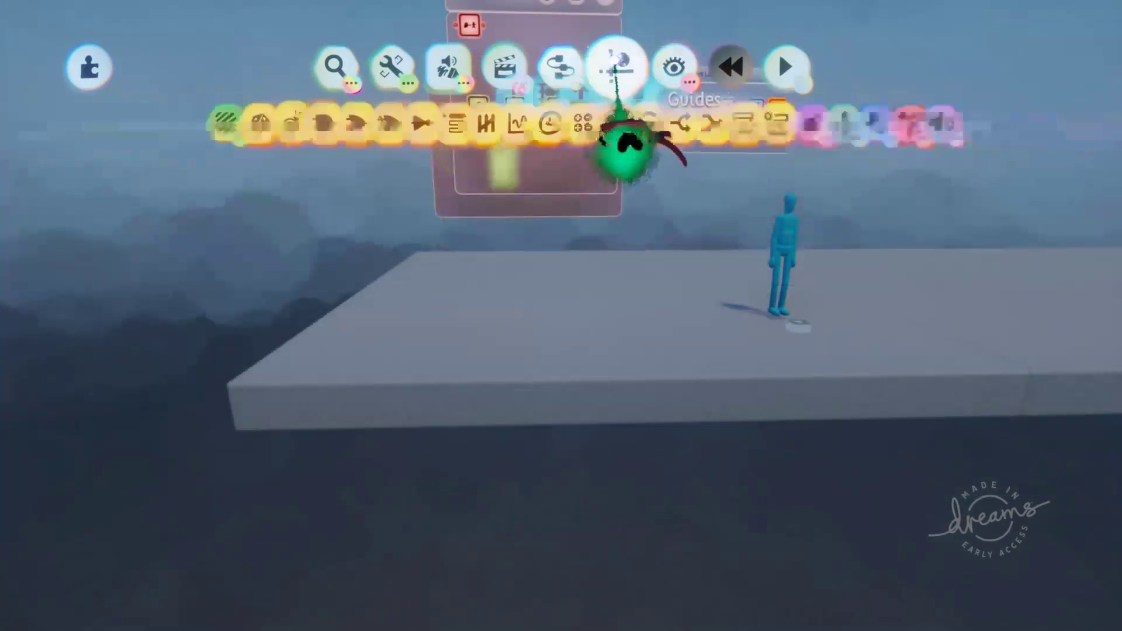
{"action": "left_click", "coordinate": [617, 66]}
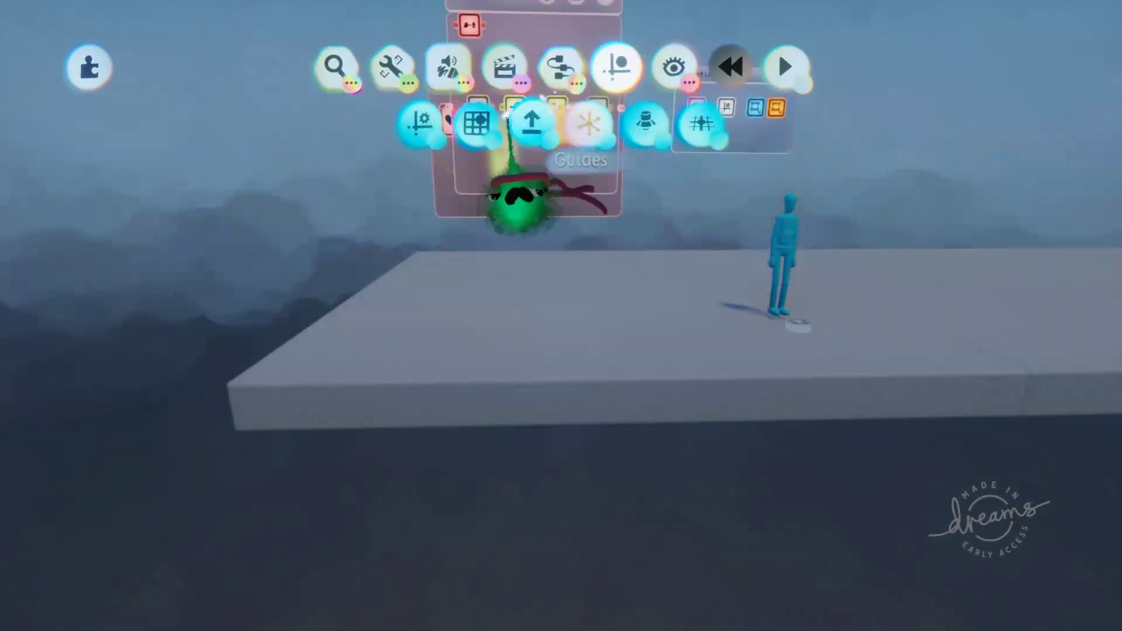
{"action": "left_click", "coordinate": [553, 87]}
{"action": "left_click", "coordinate": [660, 123]}
{"action": "left_click", "coordinate": [614, 270]}
{"action": "left_click", "coordinate": [581, 310]}
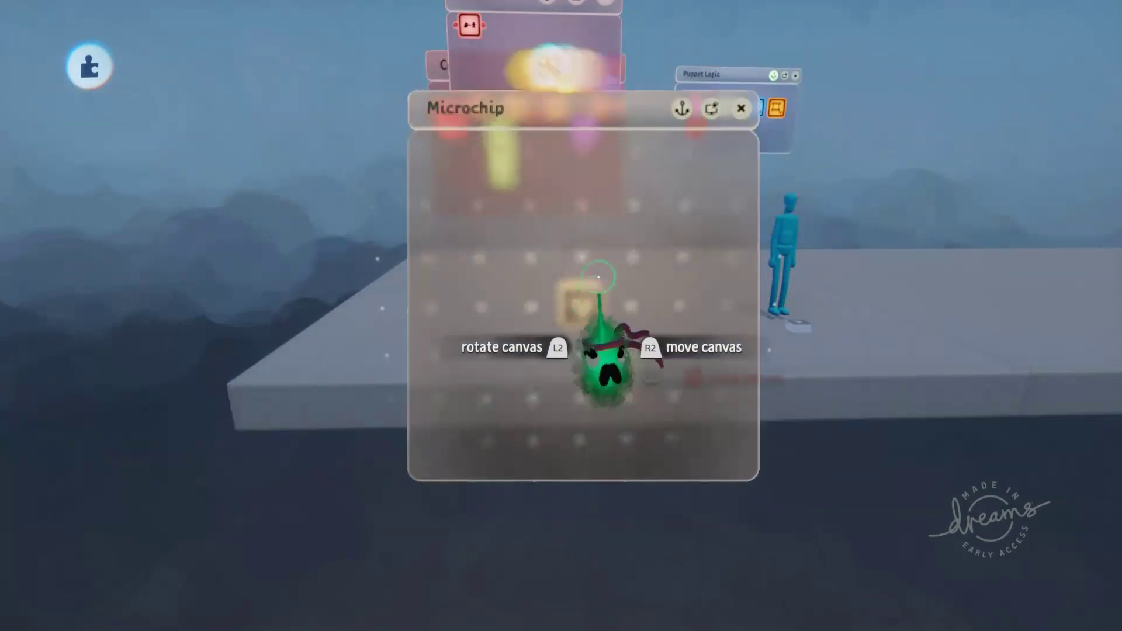
Add a Tag gadget inside the new microchip and name the tag Plane.
{"action": "key", "text": "Tab"}
{"action": "key", "text": "Escape"}
{"action": "left_click", "coordinate": [429, 121]}
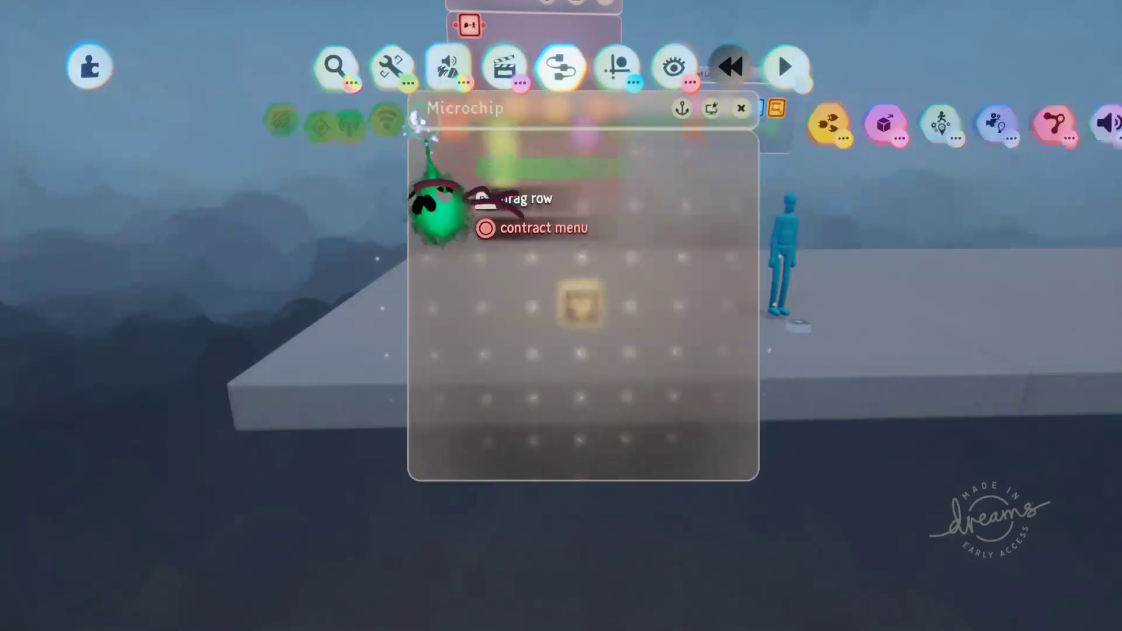
{"action": "left_click", "coordinate": [553, 124]}
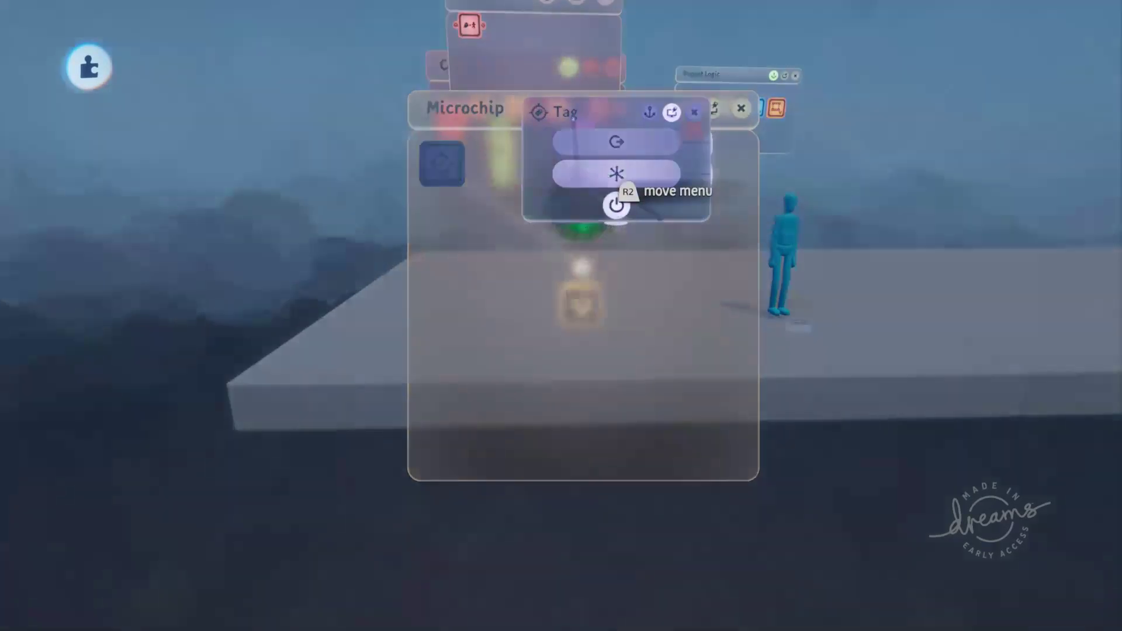
{"action": "left_click", "coordinate": [615, 205]}
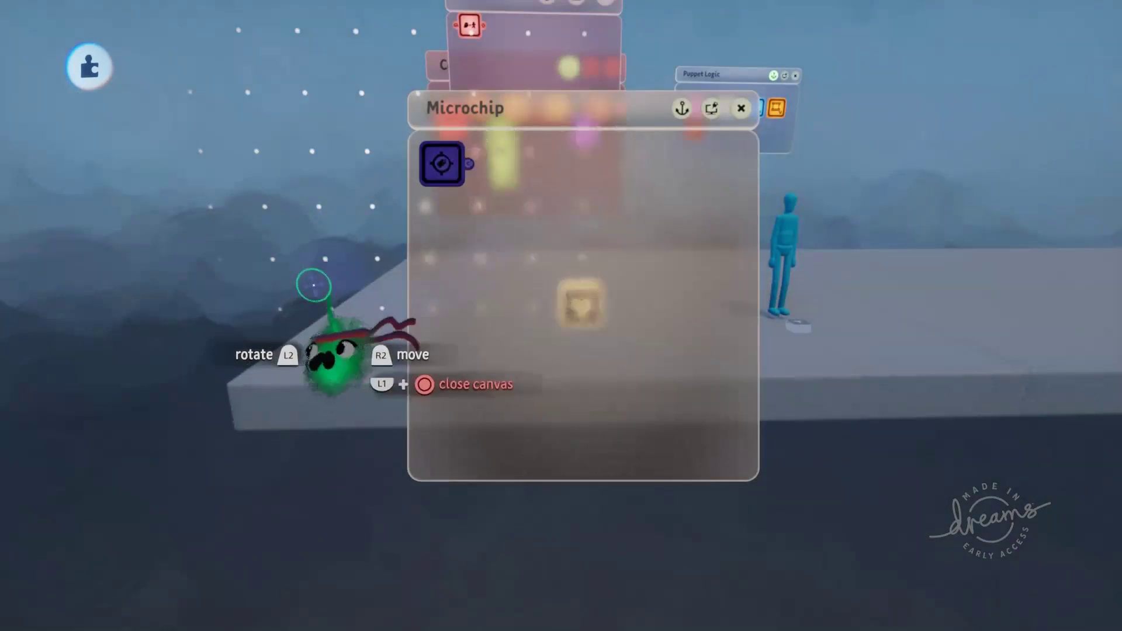
Close the new microchip's canvas and examine the X and Z axis directions along the platform.
{"action": "scroll", "coordinate": [423, 343], "scroll_direction": "up", "scroll_amount": 3}
{"action": "left_click", "coordinate": [357, 96]}
{"action": "left_click_drag", "start_coordinate": [475, 250], "coordinate": [134, 188]}
{"action": "left_click_drag", "start_coordinate": [454, 280], "coordinate": [831, 257]}
{"action": "left_click_drag", "start_coordinate": [558, 250], "coordinate": [551, 394]}
{"action": "middle_click_drag", "start_coordinate": [532, 422], "coordinate": [548, 365]}
{"action": "left_click", "coordinate": [267, 53]}
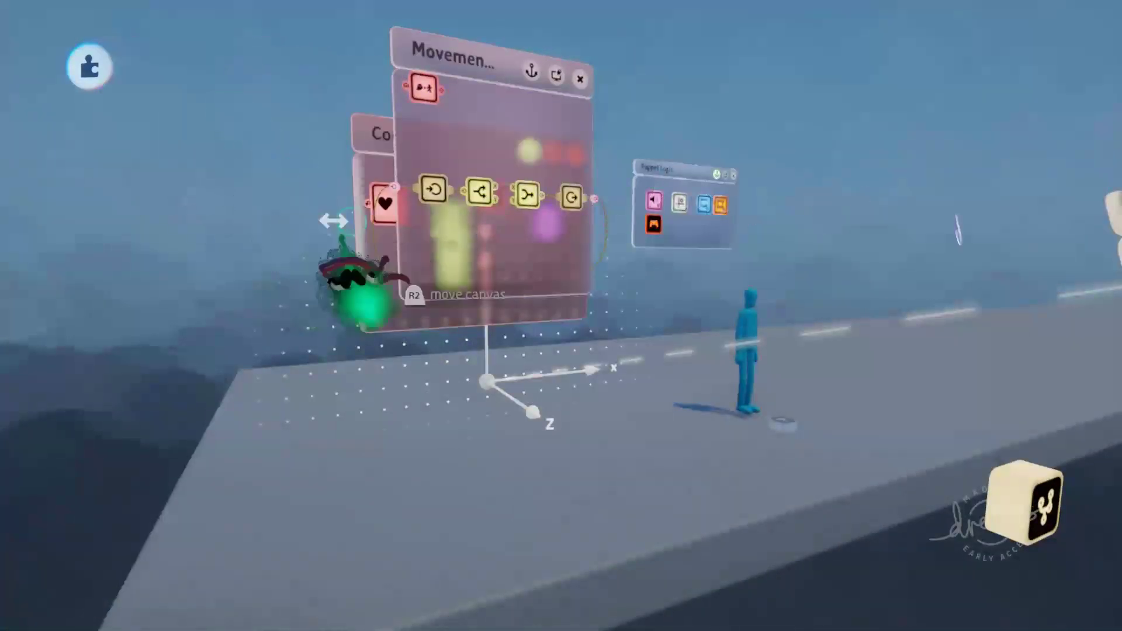
Make the Follower follow the tag Plane, with speed 37.2 m/s and both strength and damping at 100%.
{"action": "scroll", "coordinate": [385, 275], "scroll_direction": "up", "scroll_amount": 6}
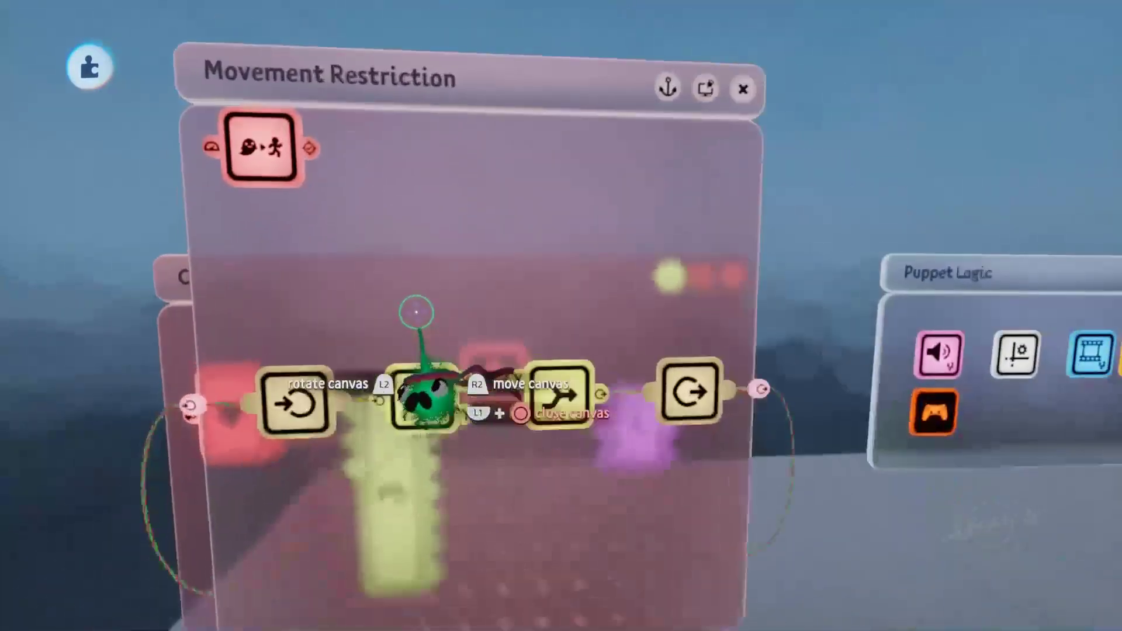
{"action": "middle_click_drag", "start_coordinate": [416, 313], "coordinate": [404, 207]}
{"action": "left_click", "coordinate": [358, 215]}
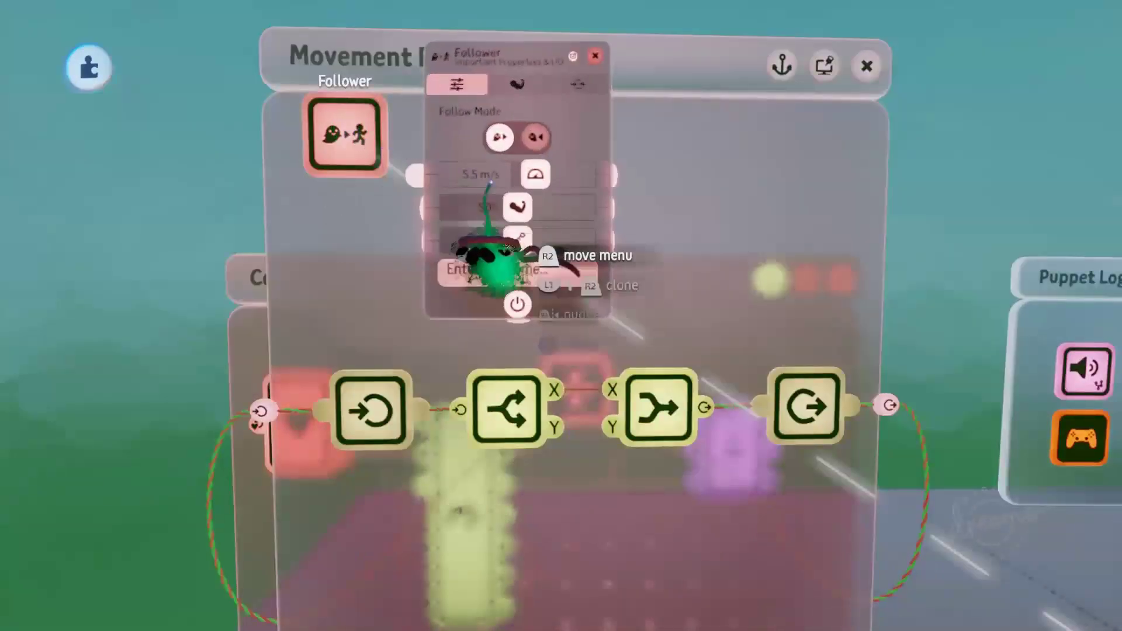
{"action": "key", "text": "Right"}
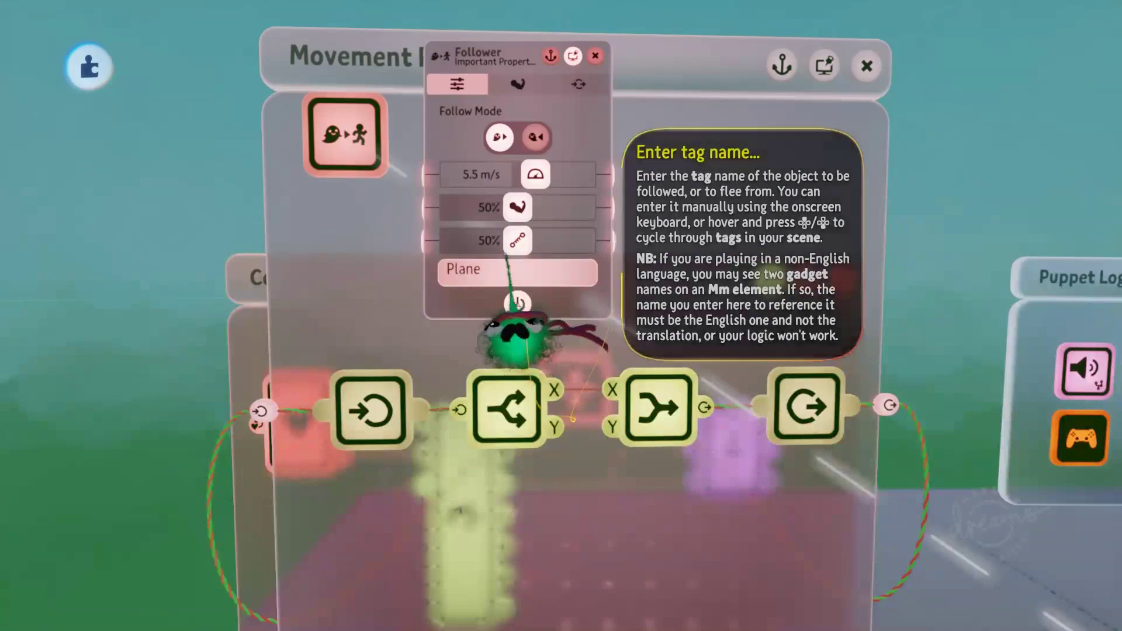
{"action": "left_click_drag", "start_coordinate": [518, 240], "coordinate": [709, 307]}
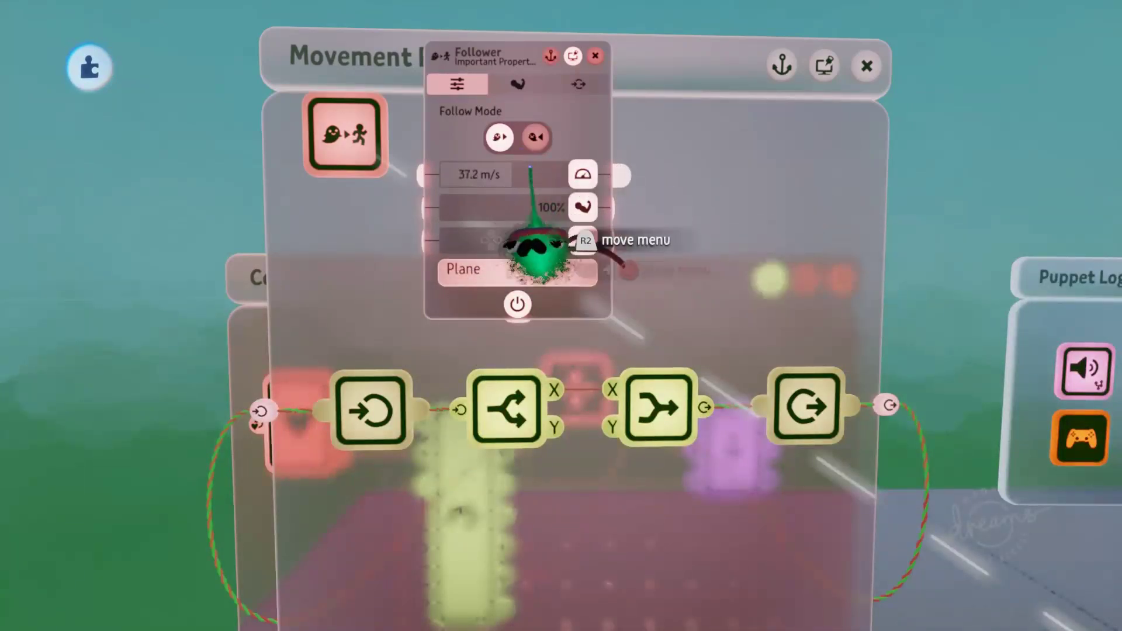
Set the Follower's strength and damping in X and Y to 0%, leaving only Z active.
{"action": "left_click", "coordinate": [519, 84]}
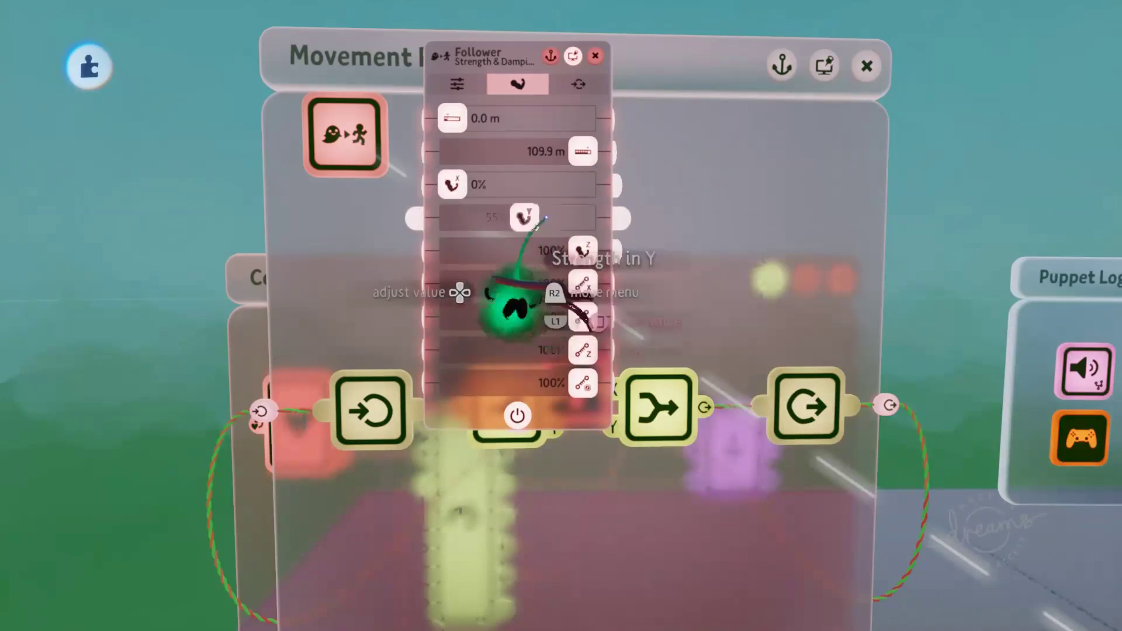
{"action": "left_click_drag", "start_coordinate": [583, 316], "coordinate": [388, 376]}
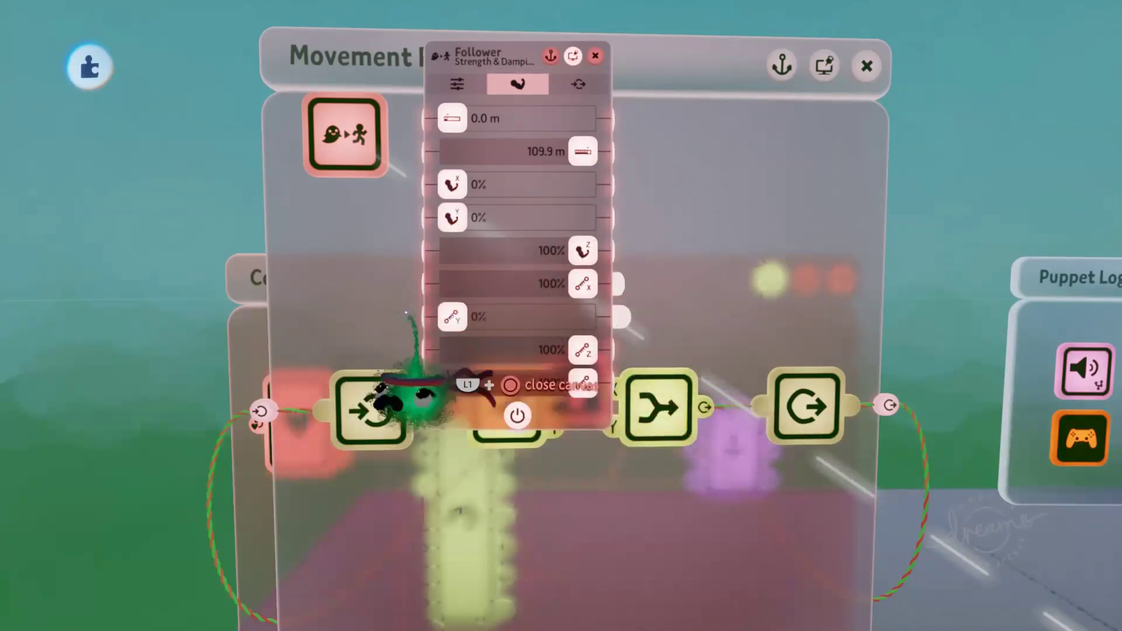
{"action": "left_click_drag", "start_coordinate": [586, 285], "coordinate": [450, 292]}
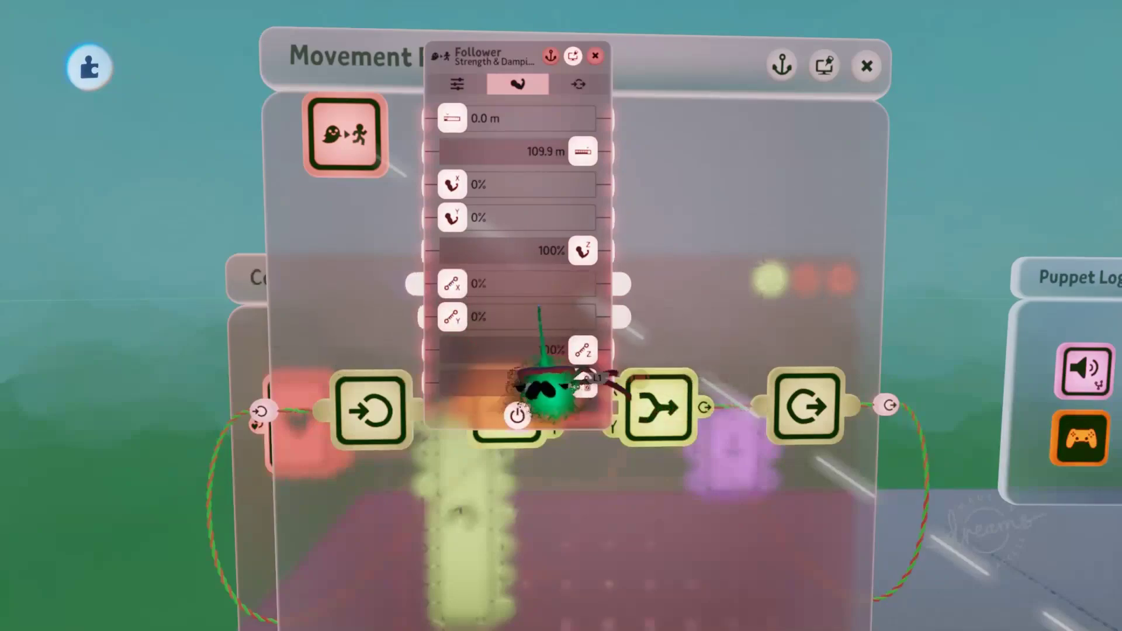
{"action": "key", "text": "Escape"}
Test the puppet's movement along the tagged plane by possessing it in test mode, and return to editing.
{"action": "middle_click_drag", "start_coordinate": [535, 285], "coordinate": [549, 351]}
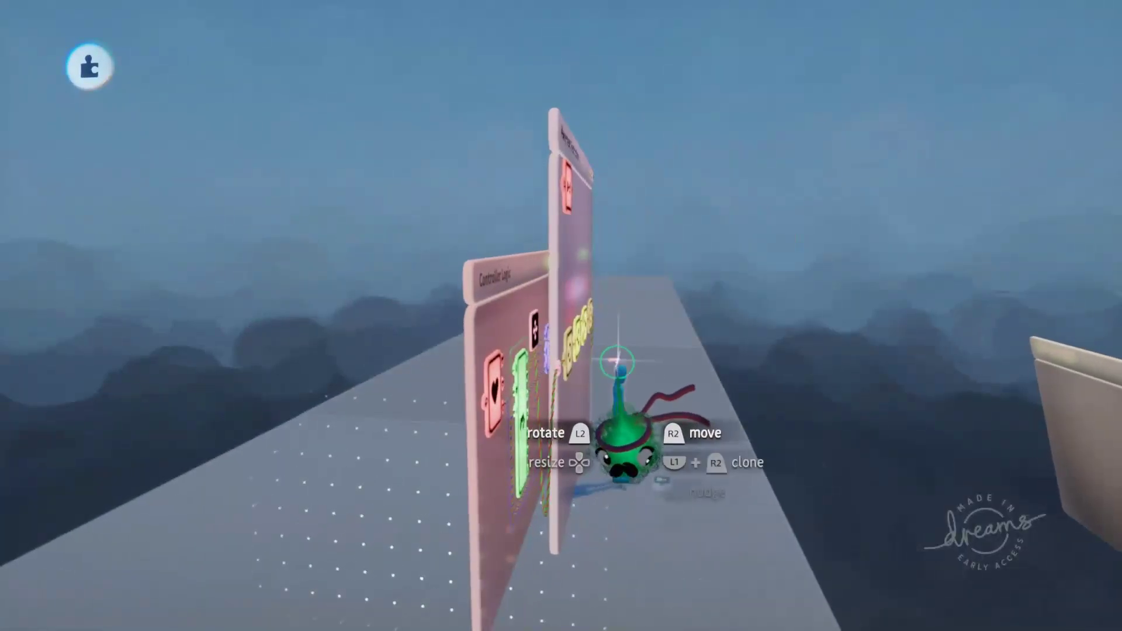
{"action": "key", "text": "space"}
{"action": "middle_click_drag", "start_coordinate": [571, 394], "coordinate": [571, 450]}
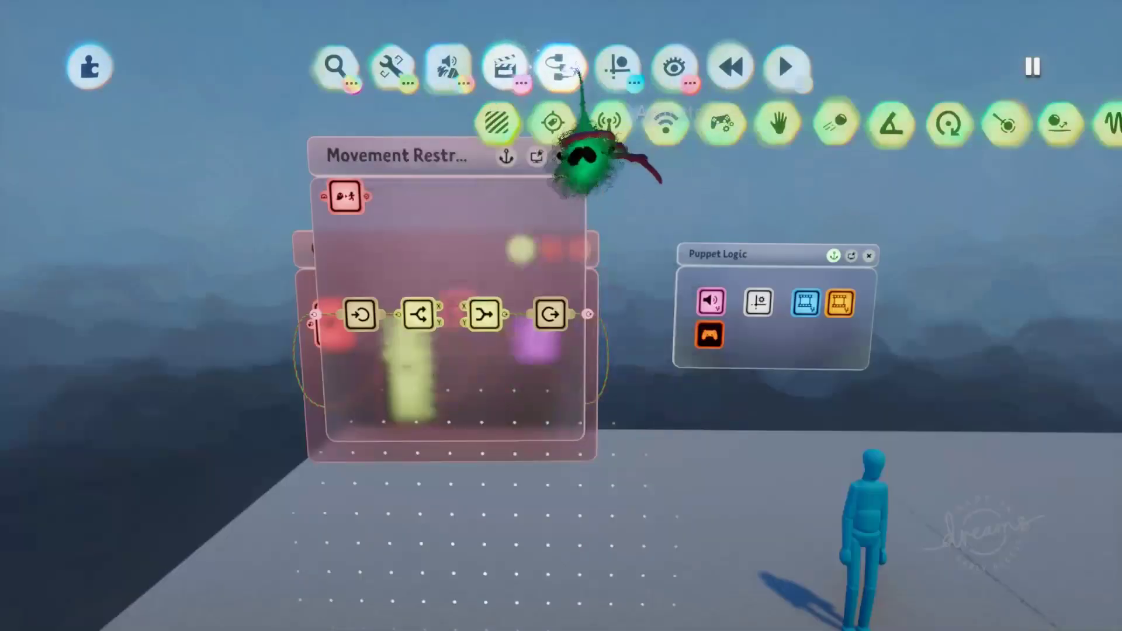
{"action": "left_click", "coordinate": [442, 68]}
{"action": "left_click", "coordinate": [673, 118]}
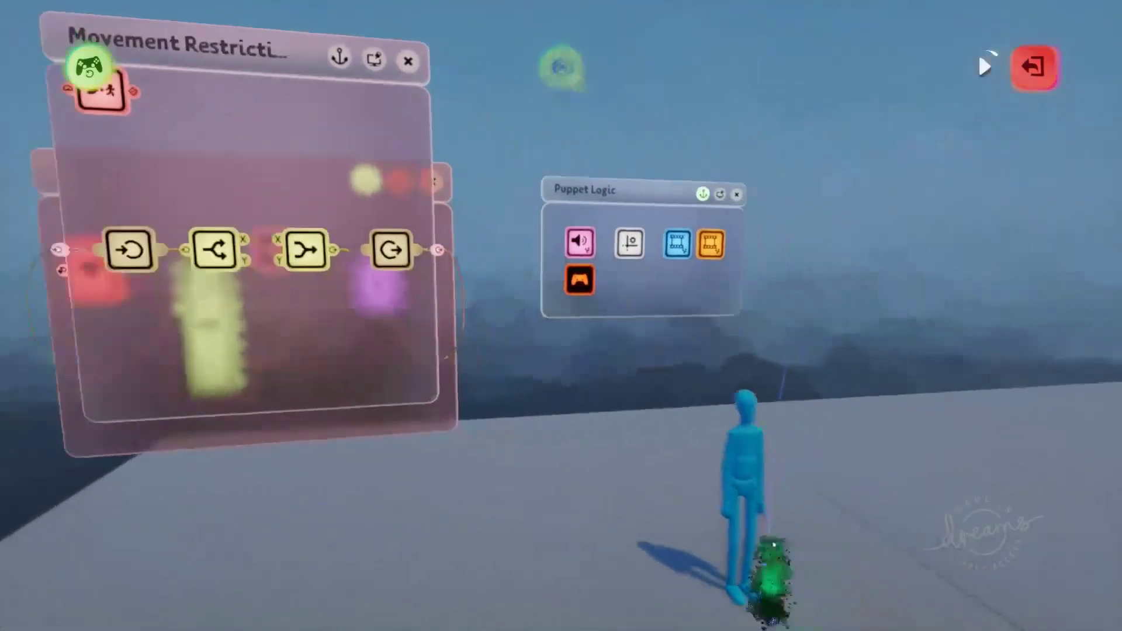
{"action": "left_click", "coordinate": [770, 566]}
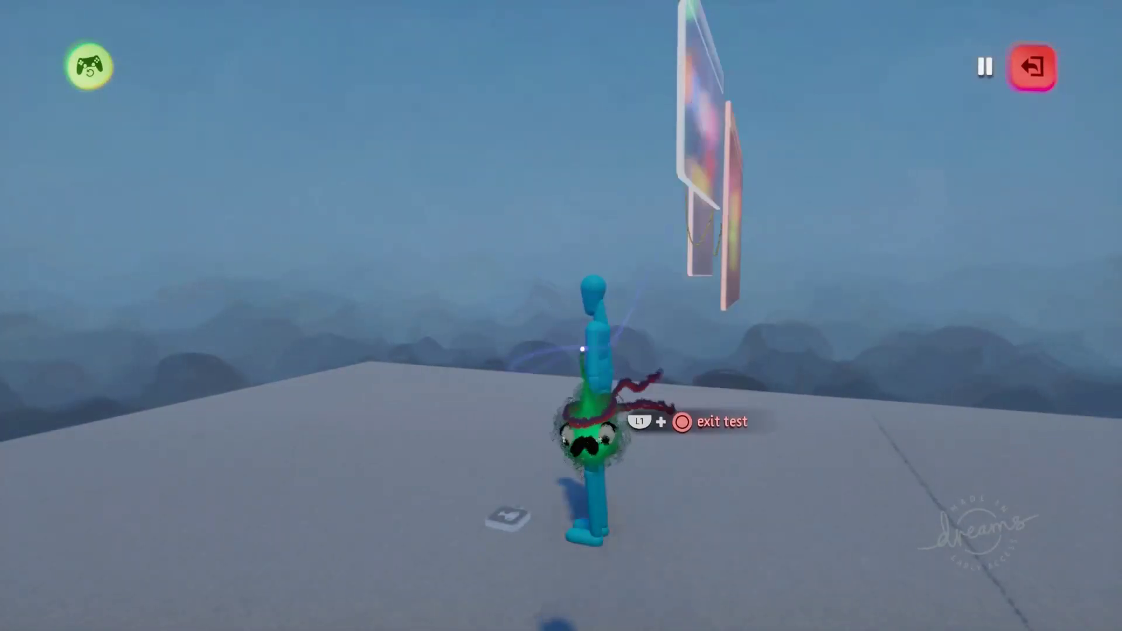
{"action": "key", "text": "Escape"}
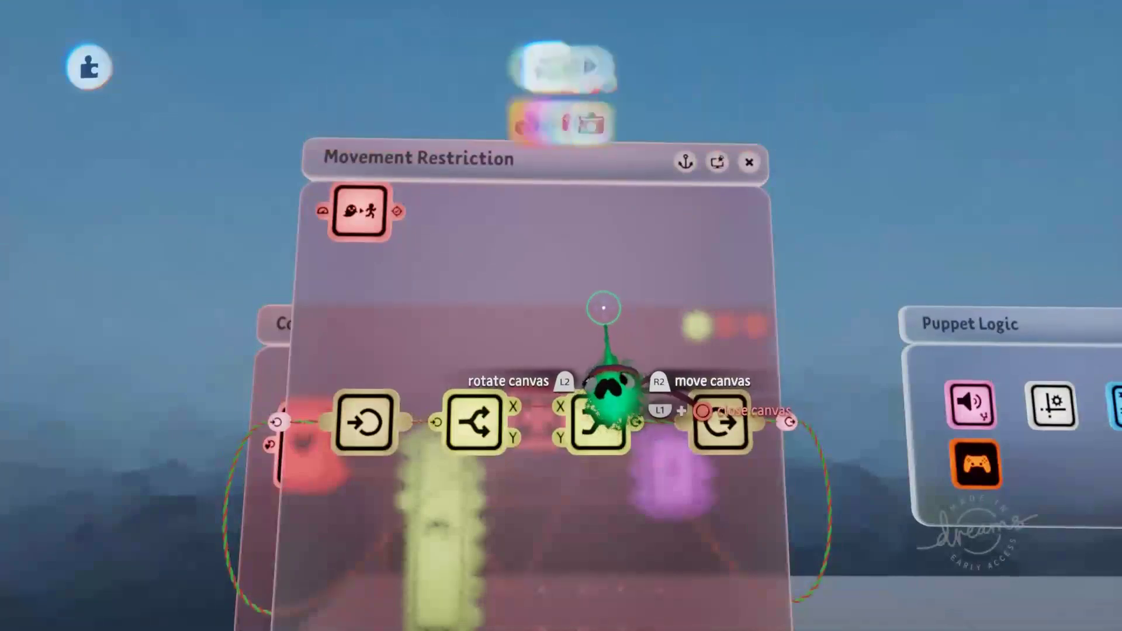
Clone the Splitter above the original, set it to positive and negative outputs, and feed it from the original's X output.
{"action": "scroll", "coordinate": [599, 358], "scroll_direction": "up", "scroll_amount": 3}
{"action": "left_click", "coordinate": [563, 460]}
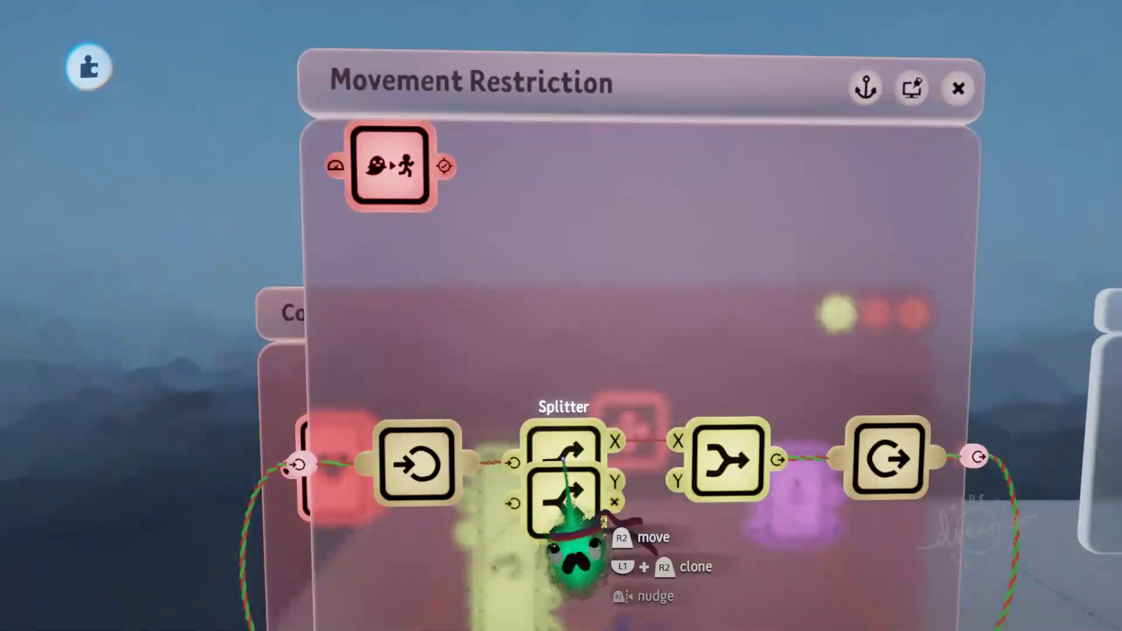
{"action": "mouse_move", "coordinate": [564, 457]}
{"action": "left_mouse_down"}
{"action": "mouse_move", "coordinate": [596, 316]}
{"action": "mouse_move", "coordinate": [640, 272]}
{"action": "left_mouse_up"}
{"action": "left_click_drag", "start_coordinate": [614, 441], "coordinate": [604, 346]}
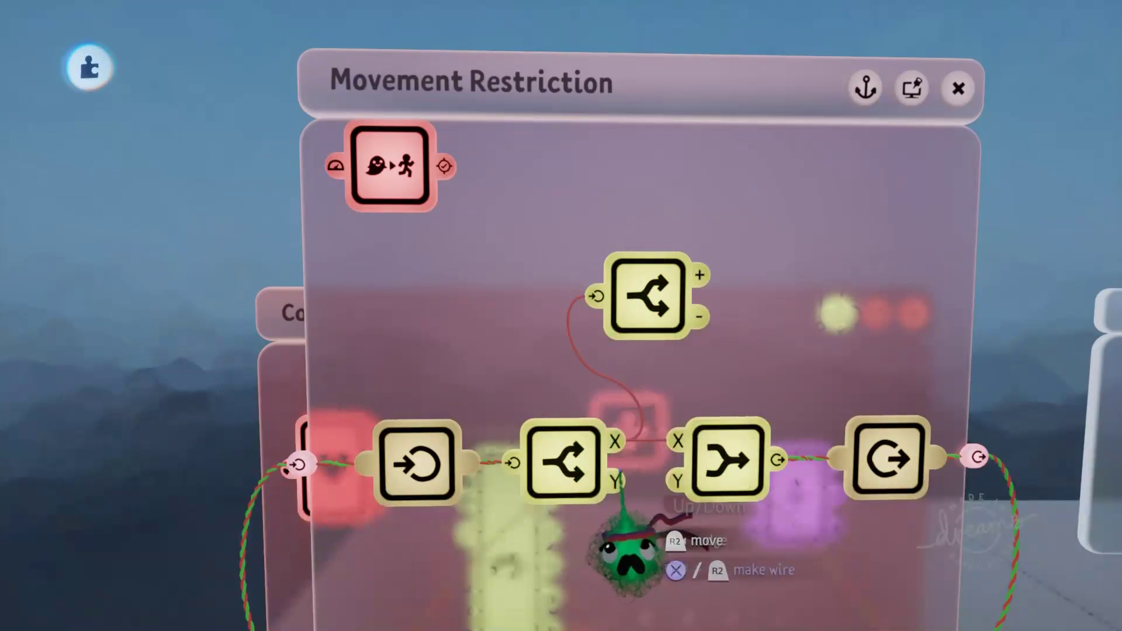
{"action": "left_click_drag", "start_coordinate": [671, 381], "coordinate": [625, 358]}
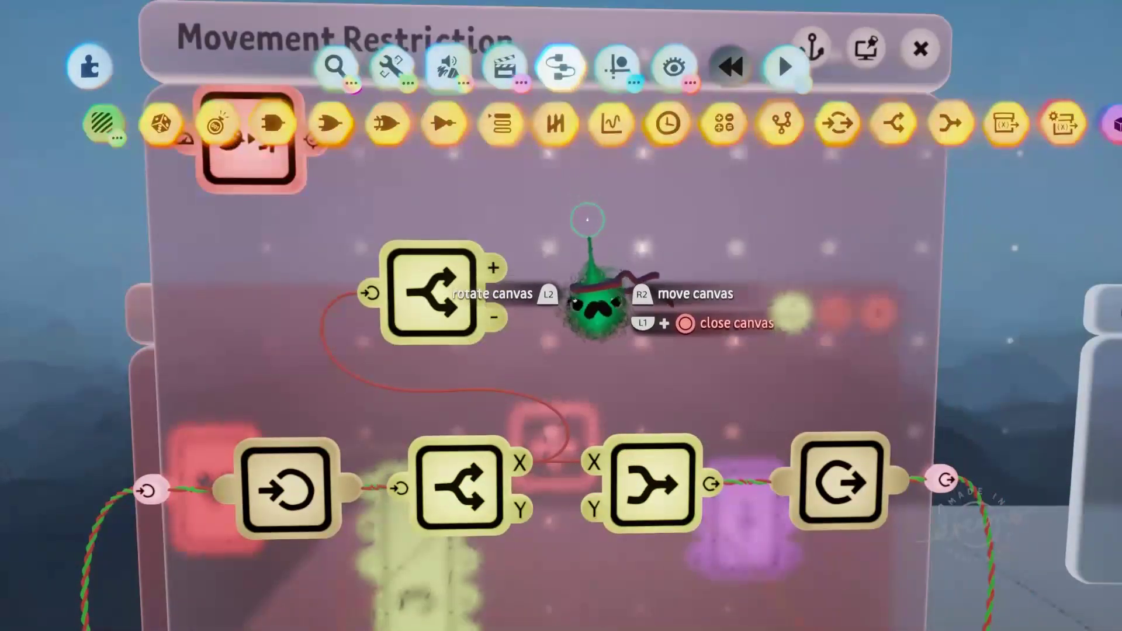
Add a Selector with three ports beside the new Splitter, wiring its + output to input B and its - output to input C.
{"action": "left_click", "coordinate": [508, 124]}
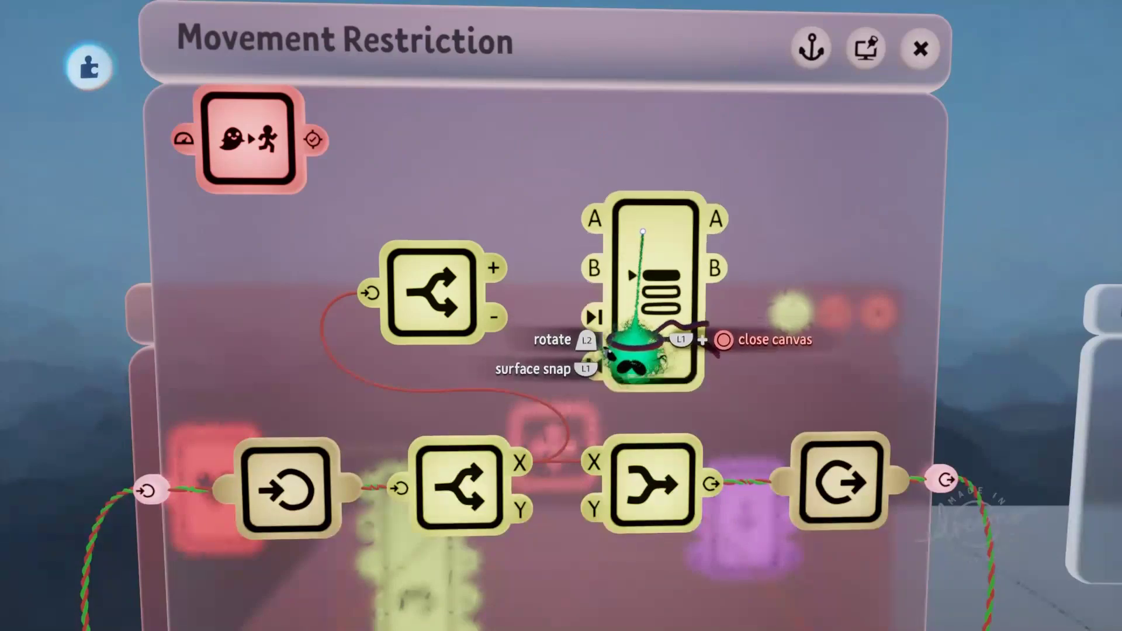
{"action": "left_click_drag", "start_coordinate": [494, 269], "coordinate": [595, 270]}
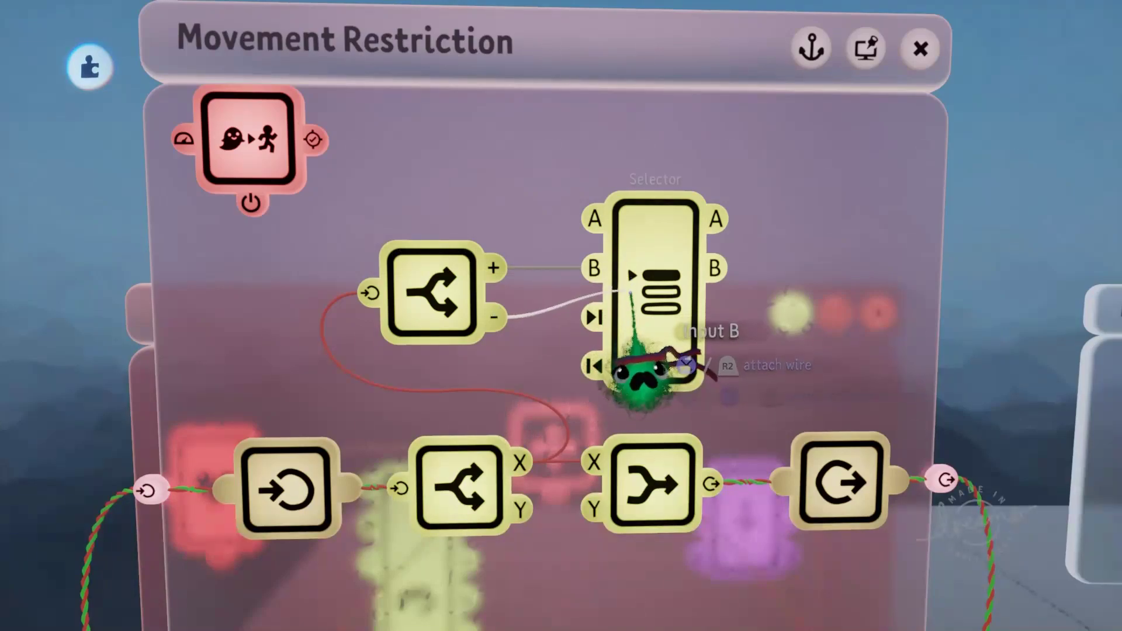
{"action": "left_click", "coordinate": [643, 356]}
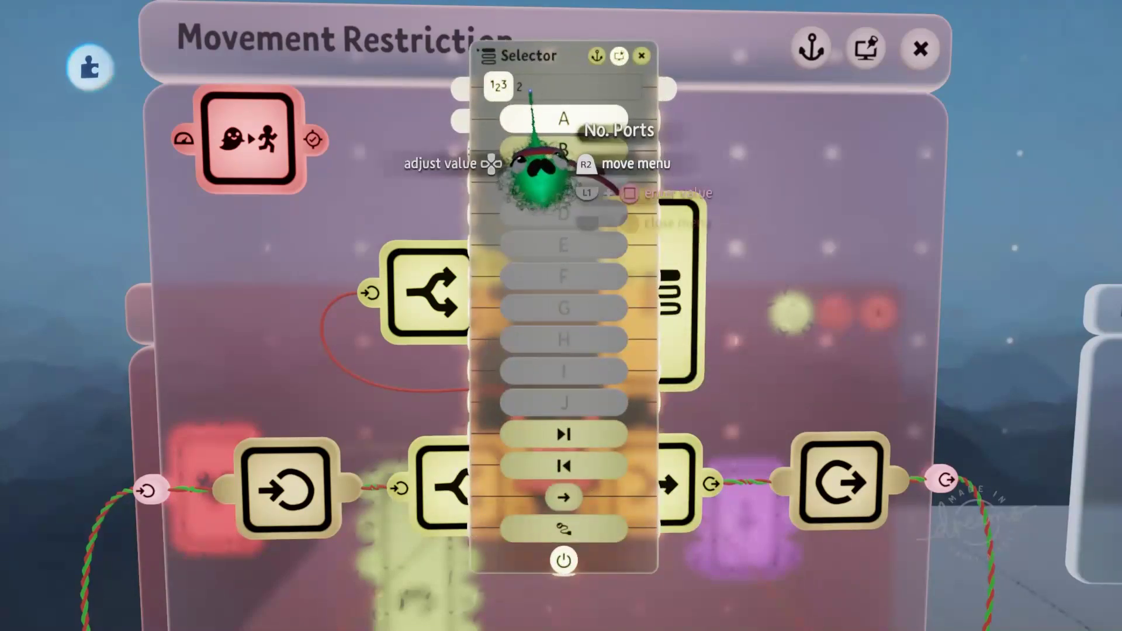
{"action": "key", "text": "Escape"}
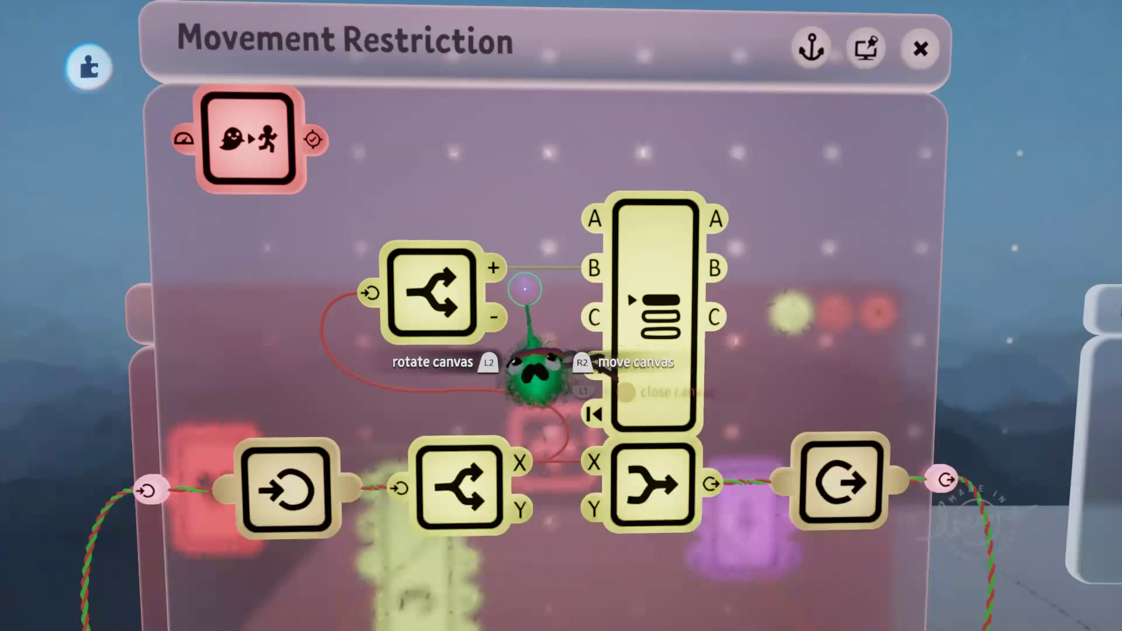
{"action": "left_click_drag", "start_coordinate": [506, 390], "coordinate": [593, 318]}
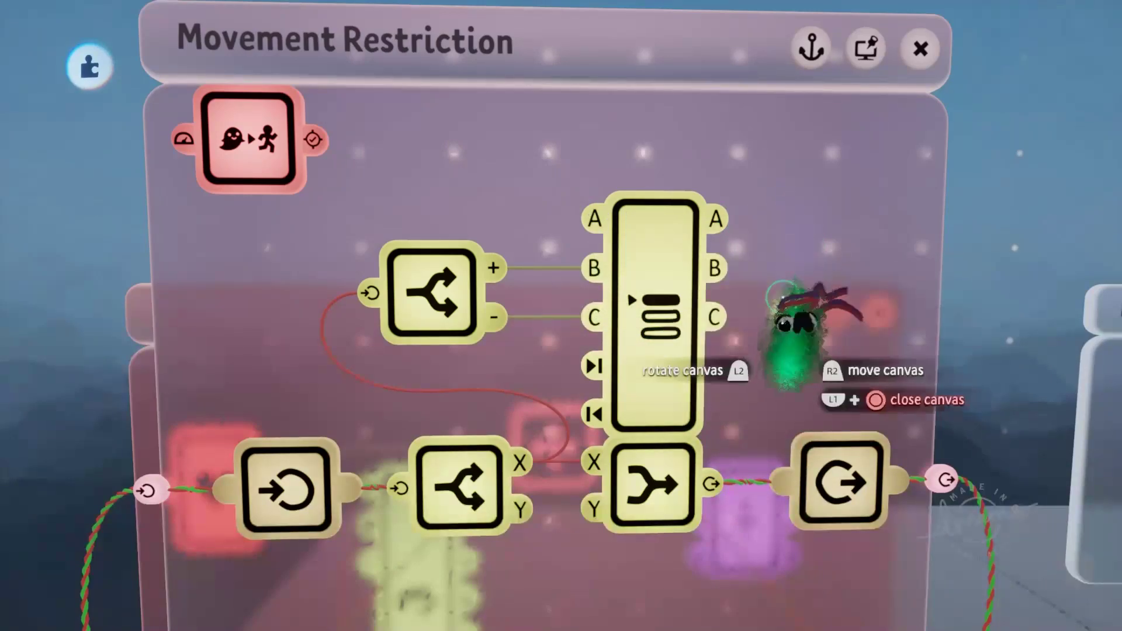
Add a Teleporter beside the Selector on the Movement Restriction canvas and look through its settings.
{"action": "key", "text": "Tab"}
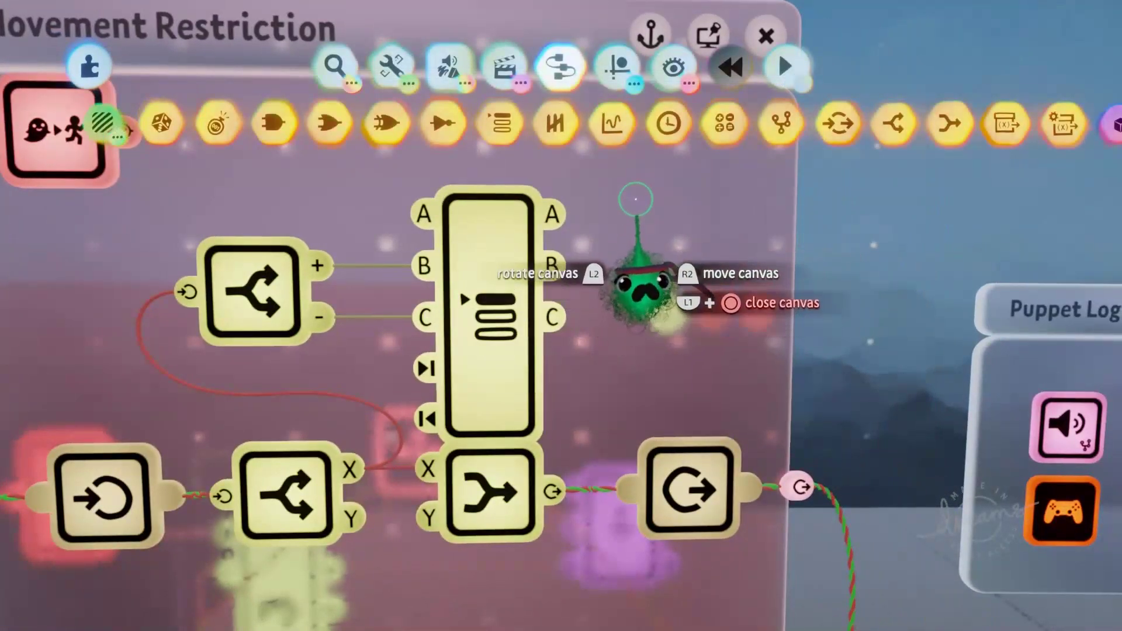
{"action": "key", "text": "Escape"}
{"action": "left_click", "coordinate": [669, 123]}
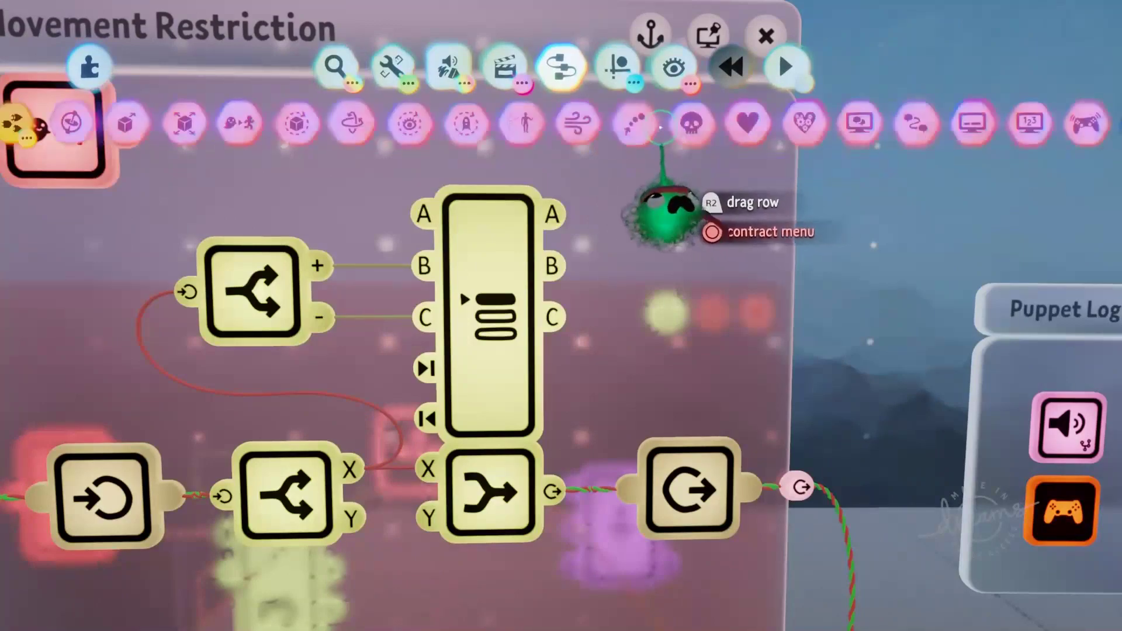
{"action": "left_click", "coordinate": [522, 125]}
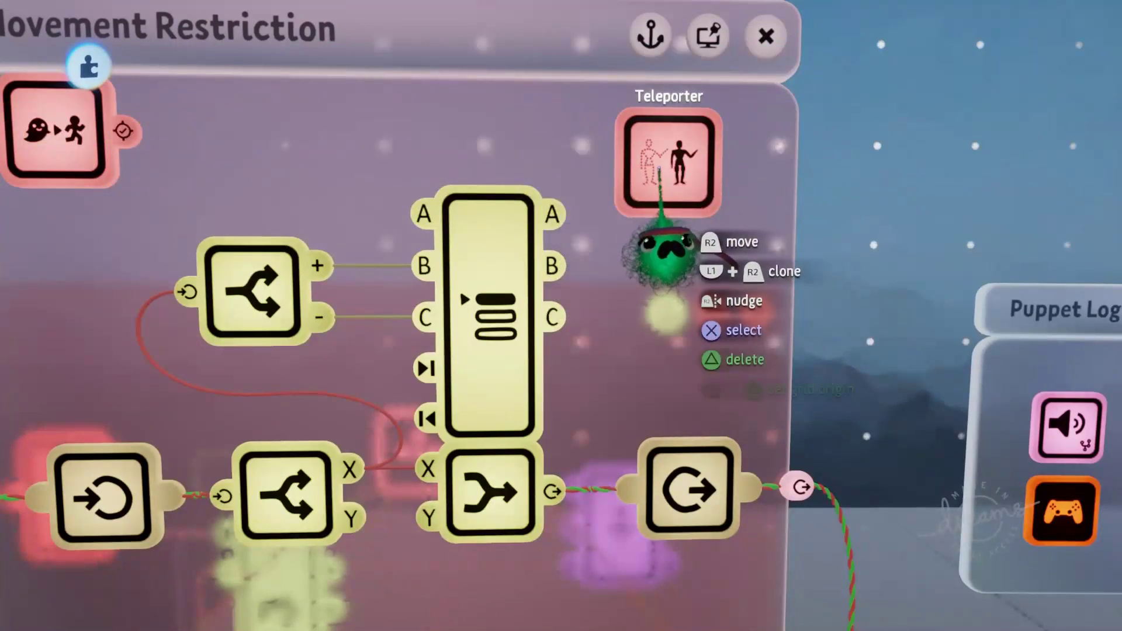
{"action": "left_click", "coordinate": [658, 169]}
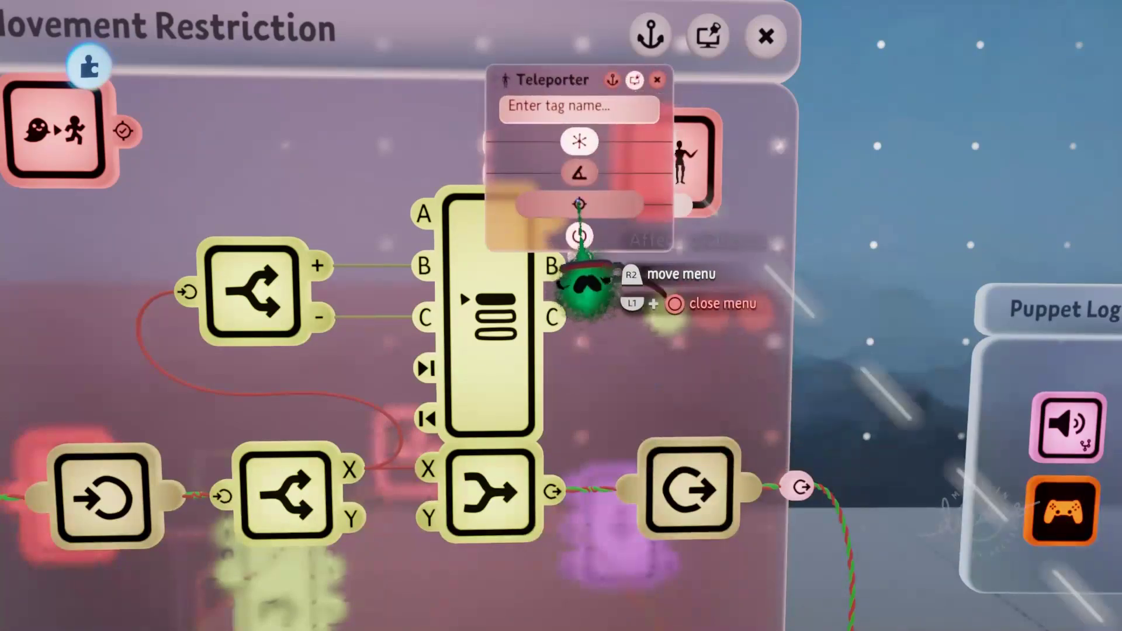
{"action": "key", "text": "Escape"}
Clone the tag in the plane's Microchip twice, placing the copies in a row next to the original.
{"action": "scroll", "coordinate": [643, 205], "scroll_direction": "down", "scroll_amount": 5}
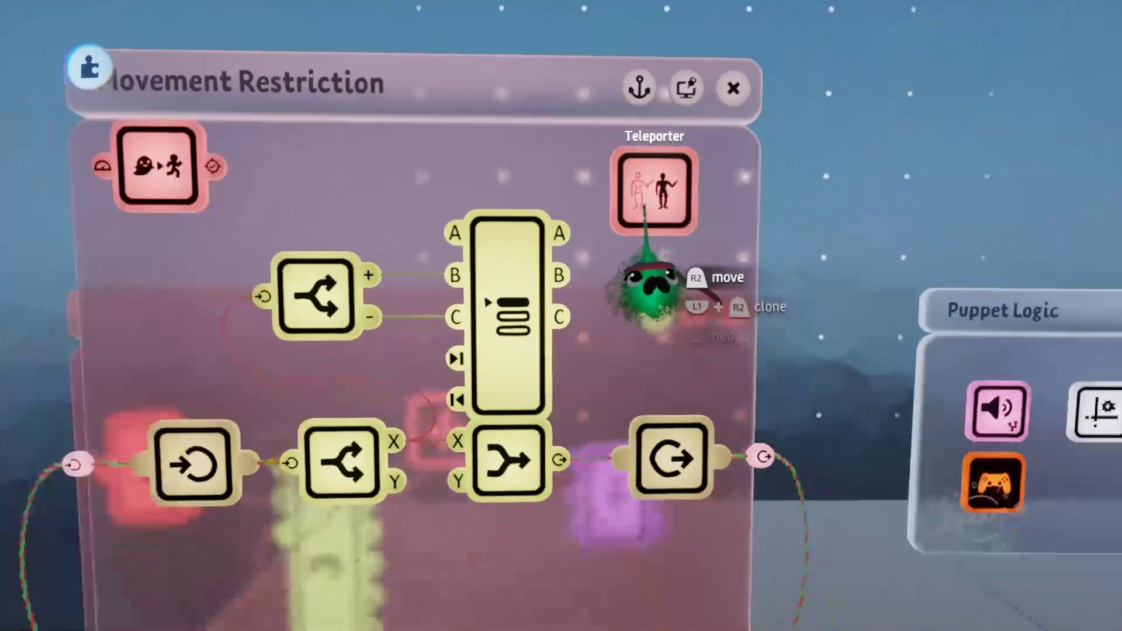
{"action": "scroll", "coordinate": [653, 231], "scroll_direction": "down", "scroll_amount": 5}
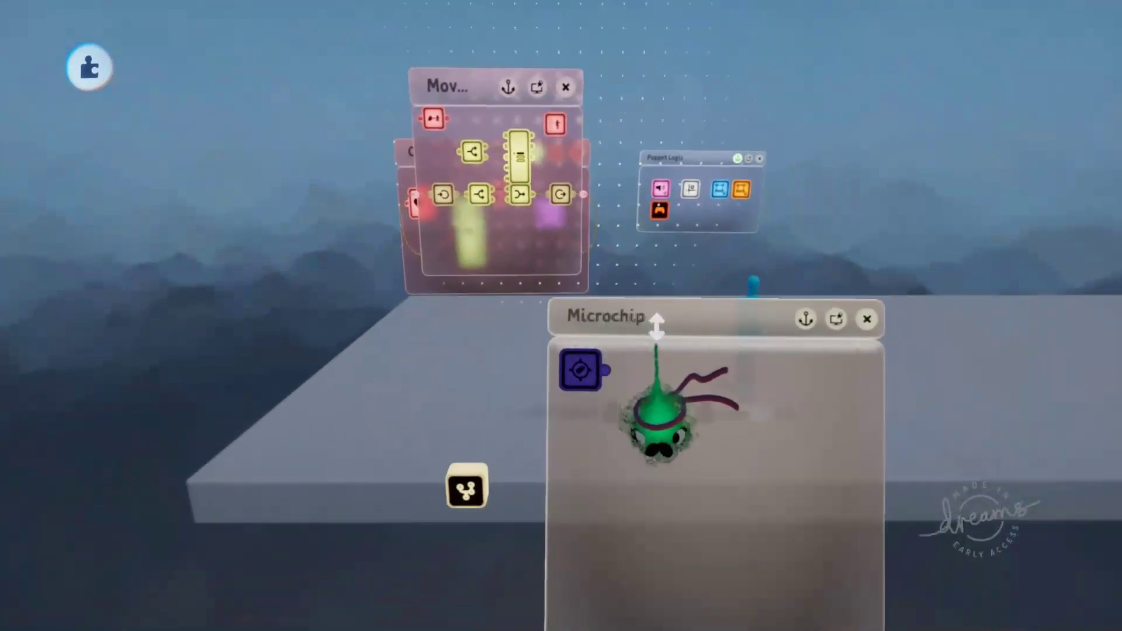
{"action": "mouse_move", "coordinate": [600, 410]}
{"action": "left_mouse_down"}
{"action": "mouse_move", "coordinate": [630, 403]}
{"action": "mouse_move", "coordinate": [689, 432]}
{"action": "mouse_move", "coordinate": [762, 417]}
{"action": "left_mouse_up"}
{"action": "left_click_drag", "start_coordinate": [772, 497], "coordinate": [803, 497]}
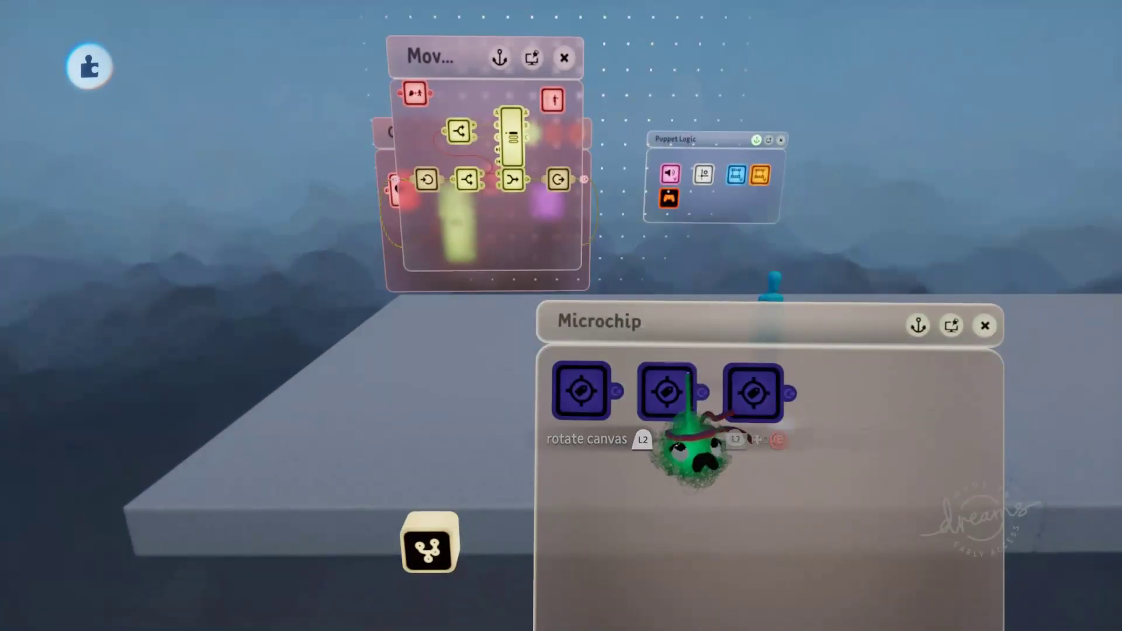
Rename the two cloned tags in the plane's Microchip to Left and Right.
{"action": "left_click", "coordinate": [666, 390]}
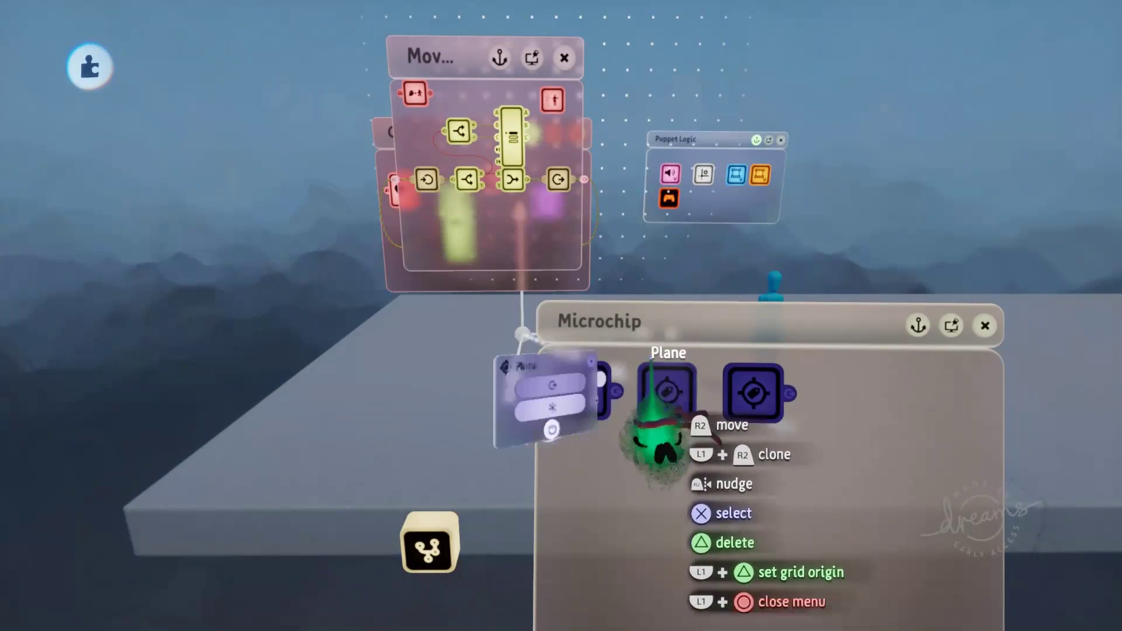
{"action": "left_click", "coordinate": [497, 349]}
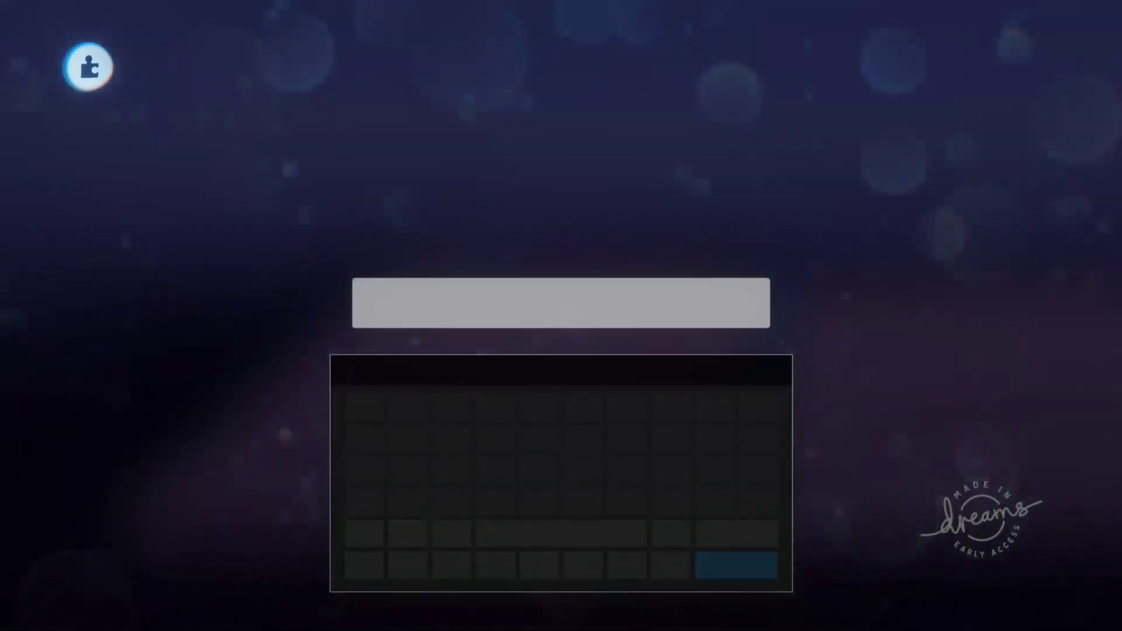
{"action": "type", "text": "Left"}
{"action": "key", "text": "Return"}
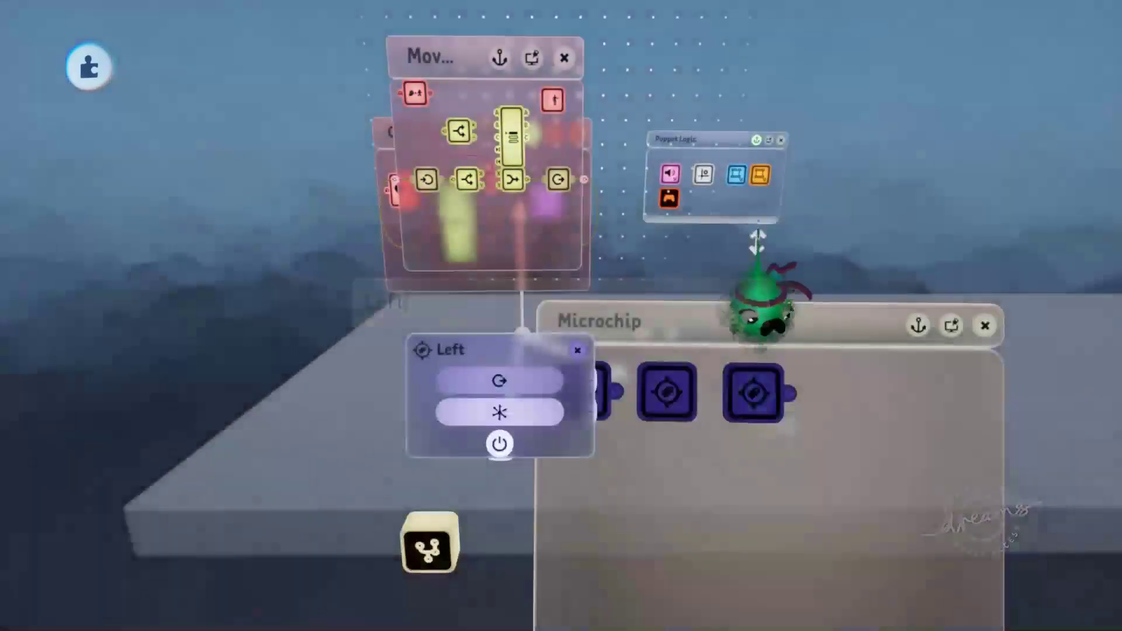
{"action": "left_click", "coordinate": [748, 359]}
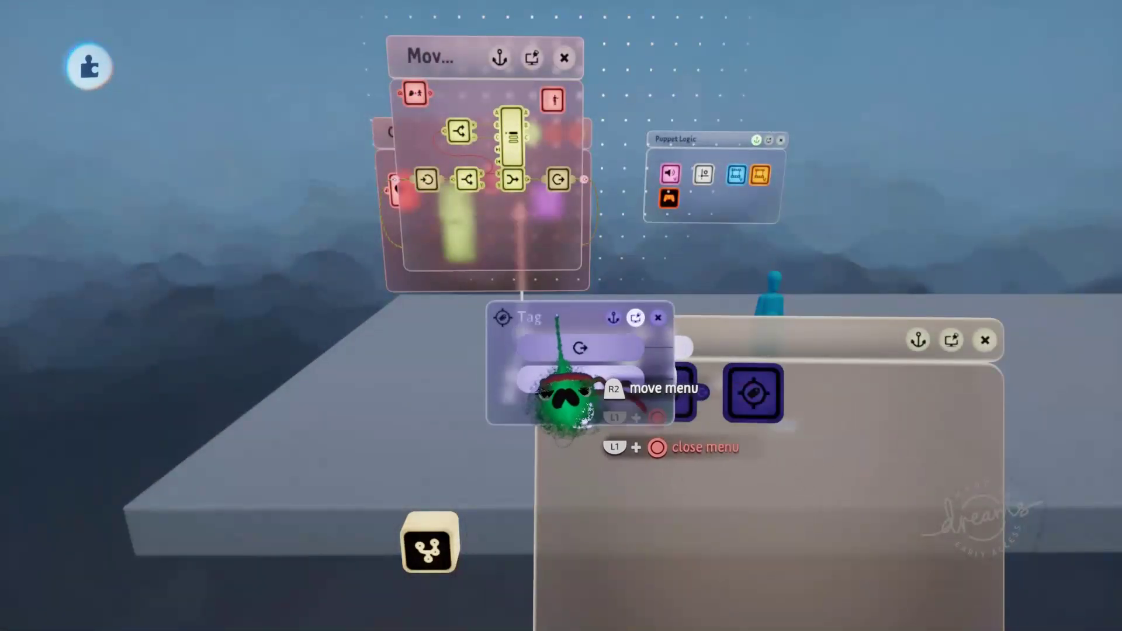
{"action": "left_click", "coordinate": [561, 383]}
{"action": "type", "text": "Rig"}
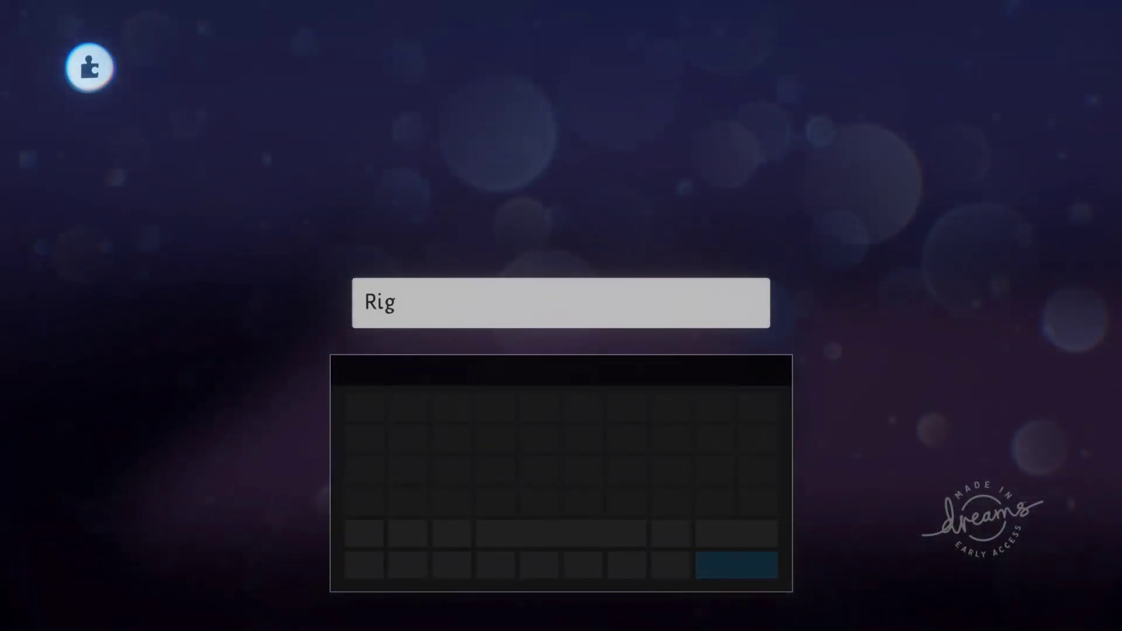
{"action": "type", "text": "ht"}
{"action": "key", "text": "Return"}
{"action": "key", "text": "Escape"}
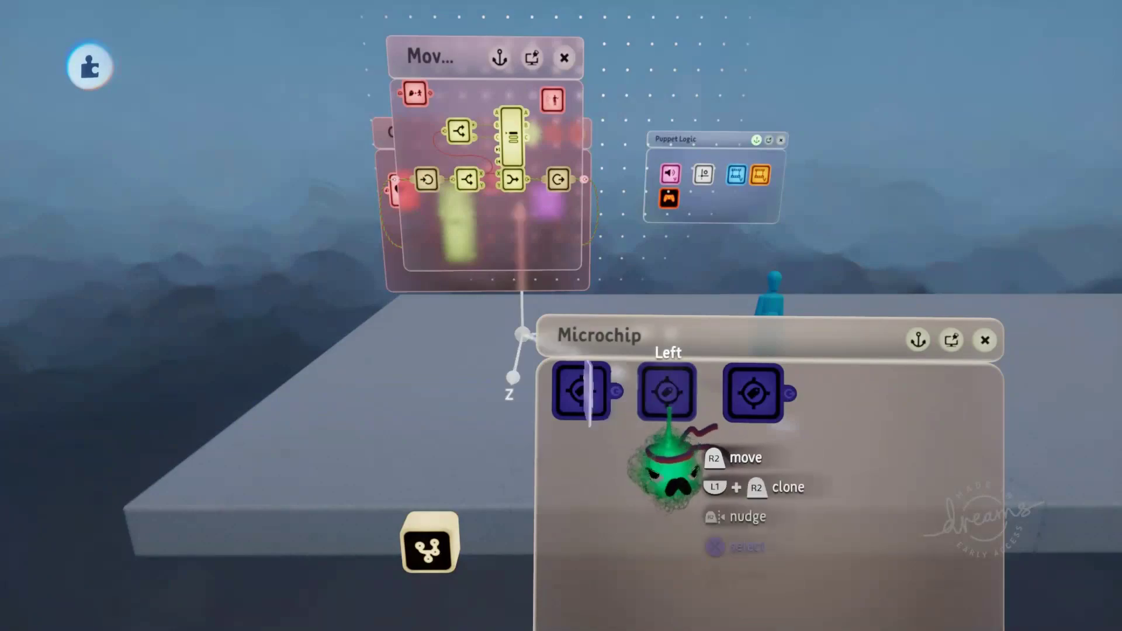
Examine the axis directions of the Left and Right tags on the plane.
{"action": "left_click", "coordinate": [666, 467]}
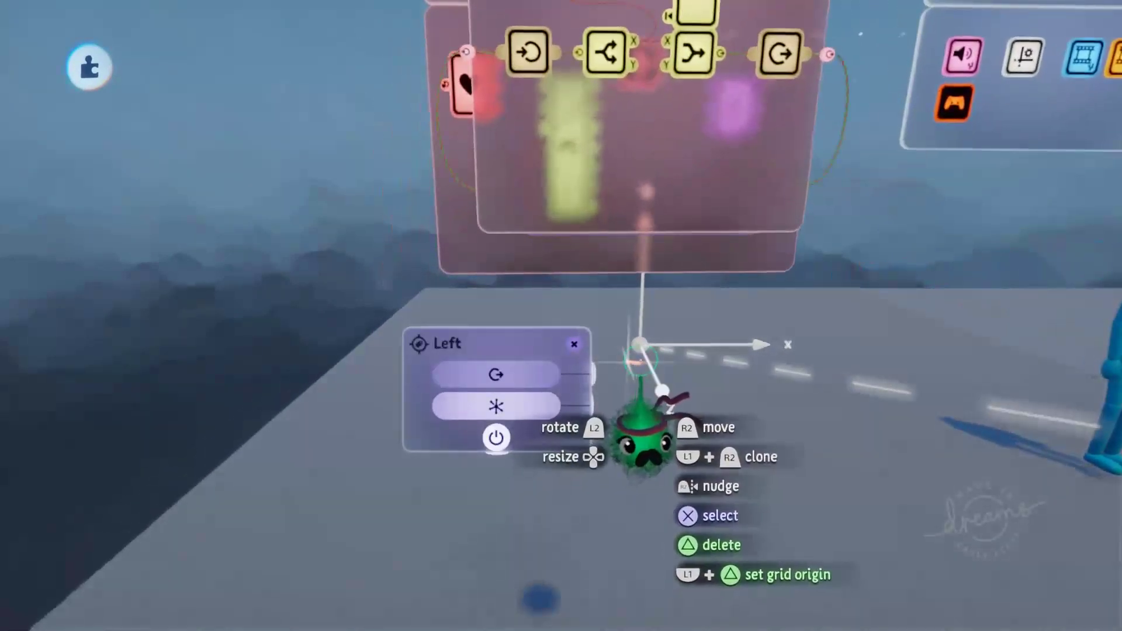
{"action": "middle_click_drag", "start_coordinate": [750, 352], "coordinate": [643, 383]}
{"action": "middle_click_drag", "start_coordinate": [514, 390], "coordinate": [731, 336]}
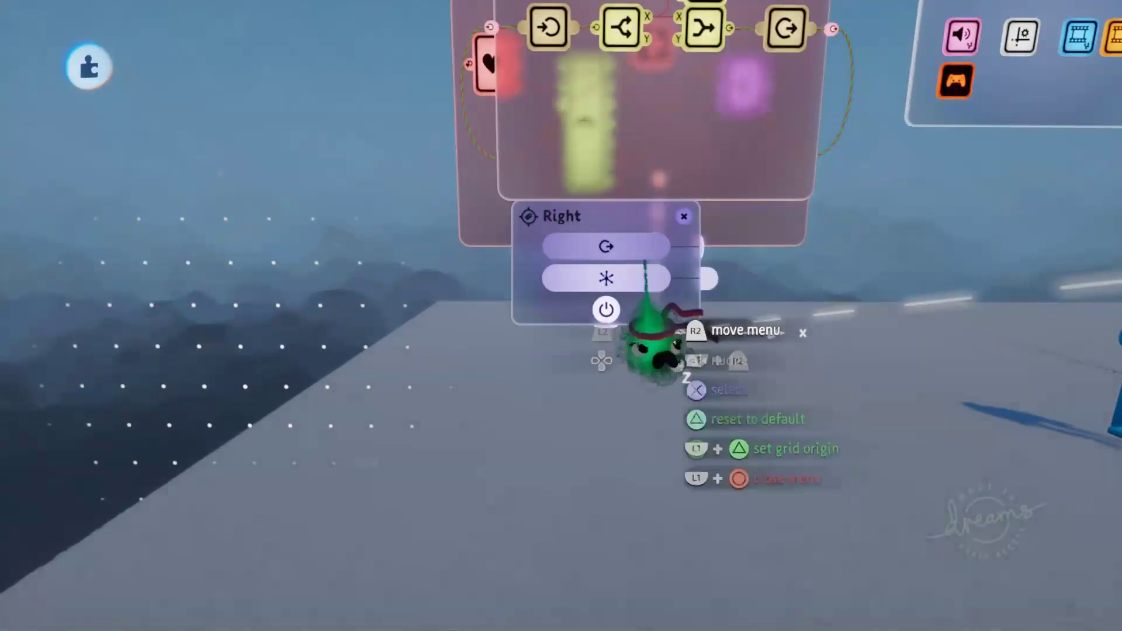
{"action": "key", "text": "Escape"}
Set the Teleporter's target tag to Right.
{"action": "middle_click_drag", "start_coordinate": [677, 318], "coordinate": [678, 355]}
{"action": "scroll", "coordinate": [678, 355], "scroll_direction": "up", "scroll_amount": 4}
{"action": "middle_click_drag", "start_coordinate": [676, 313], "coordinate": [674, 231]}
{"action": "scroll", "coordinate": [678, 275], "scroll_direction": "up", "scroll_amount": 3}
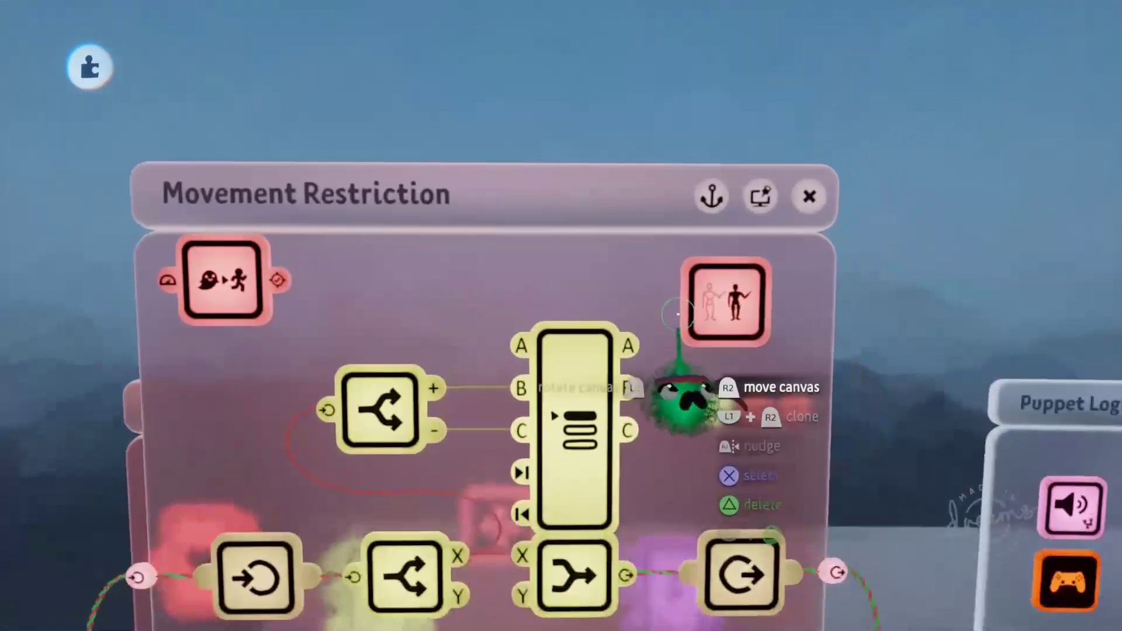
{"action": "left_click", "coordinate": [698, 309]}
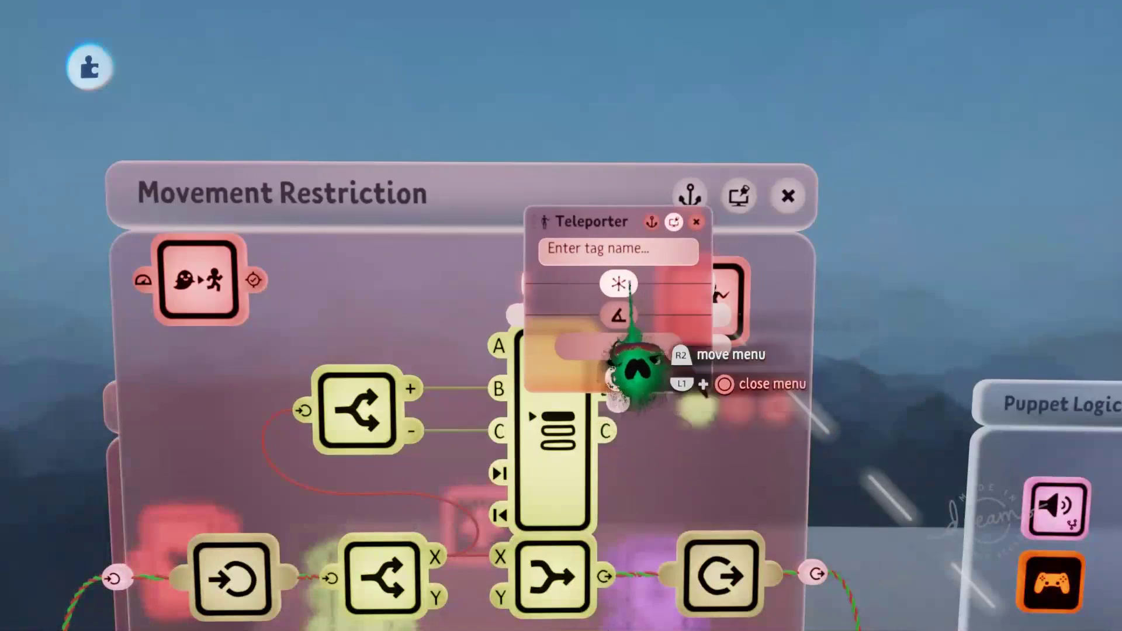
{"action": "key", "text": "Escape"}
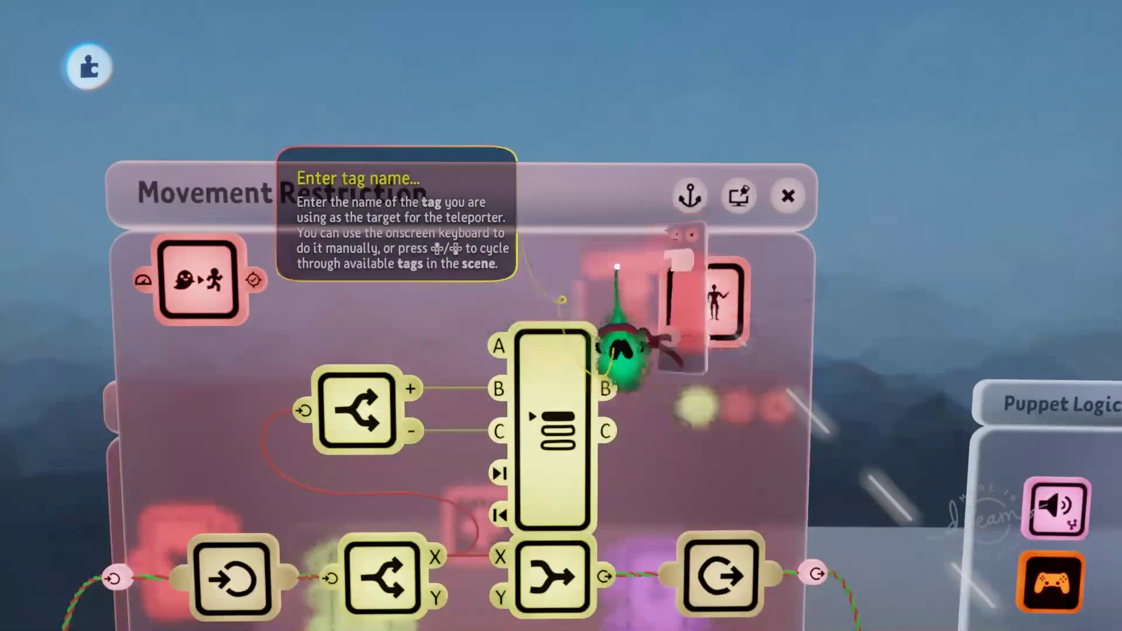
Clone the Teleporter below with Left as its target tag, and wire Selector outputs B and C to the two Teleporters' power inputs.
{"action": "left_click_drag", "start_coordinate": [699, 299], "coordinate": [700, 374], "text": "alt"}
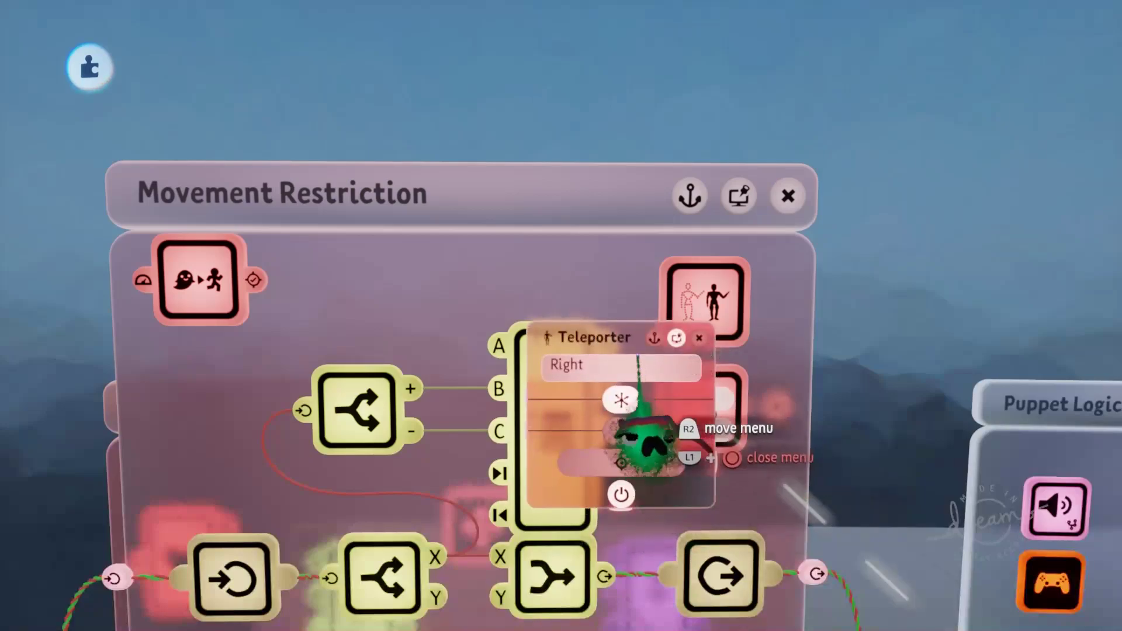
{"action": "key", "text": "Right"}
{"action": "key", "text": "Escape"}
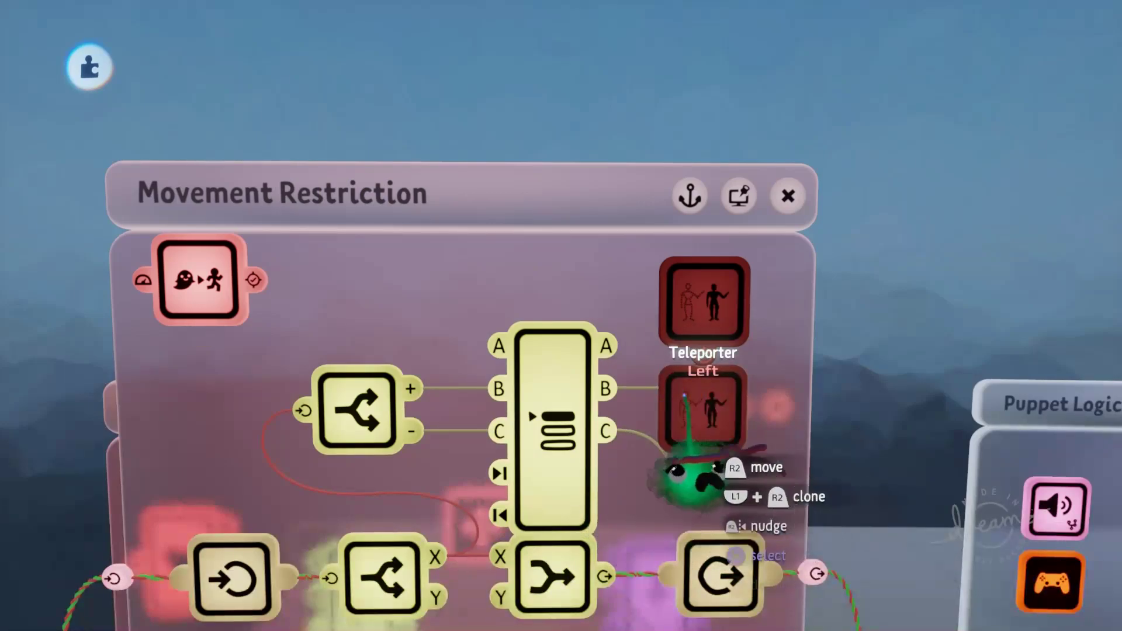
For both Teleporters together, turn off matching the target's position and turn on Match Target Orientation.
{"action": "left_click", "coordinate": [698, 409]}
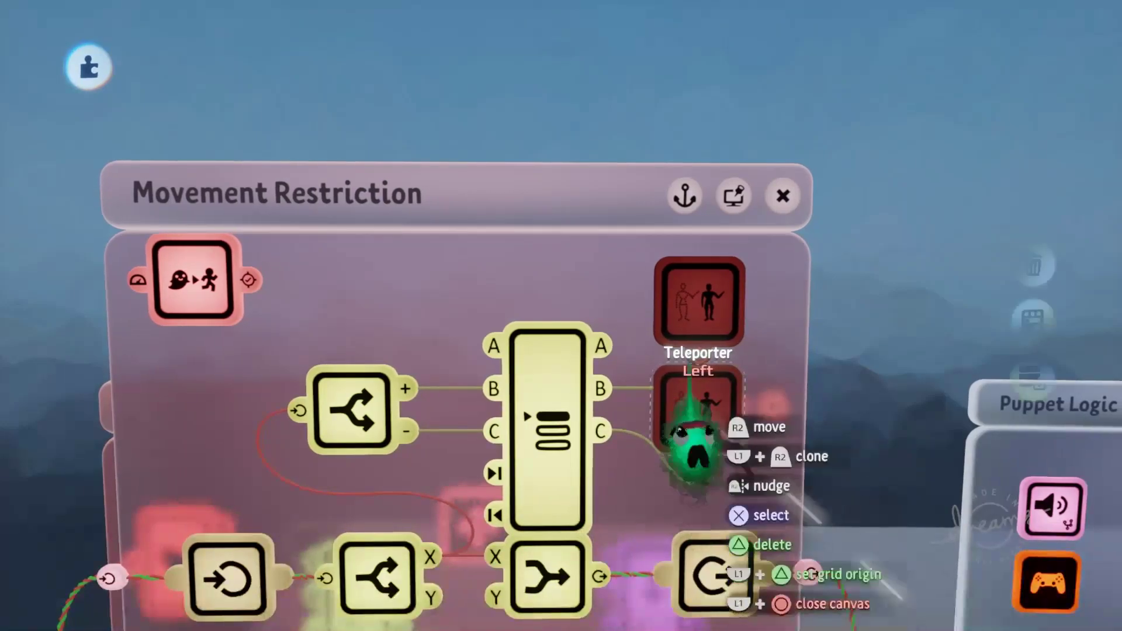
{"action": "left_click", "coordinate": [698, 293]}
{"action": "left_click", "coordinate": [698, 292]}
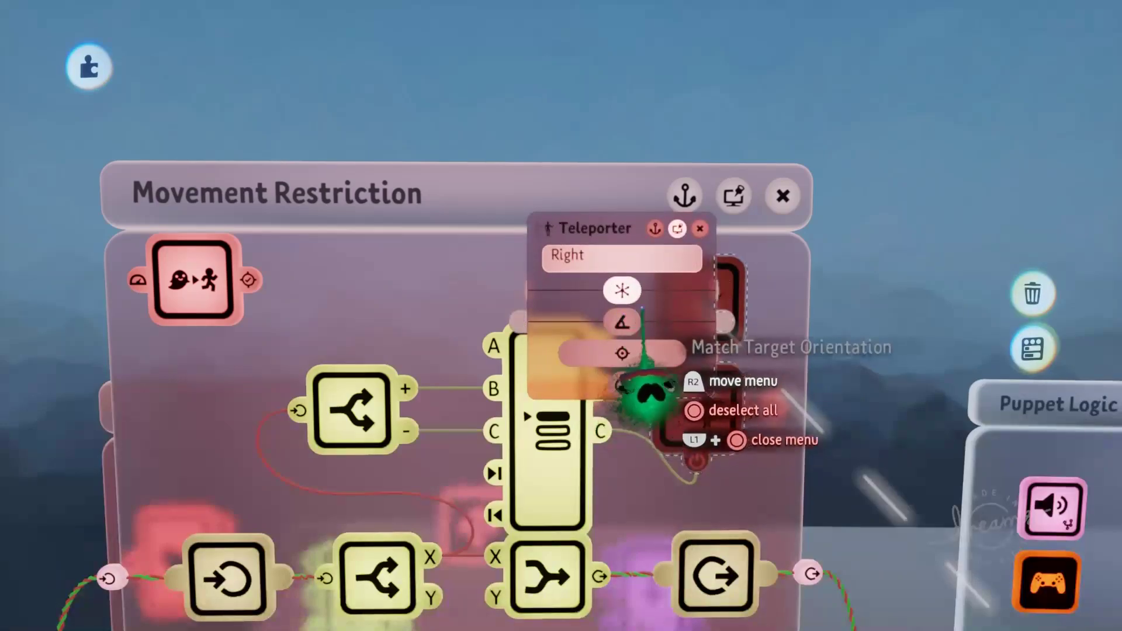
{"action": "mouse_move", "coordinate": [624, 292]}
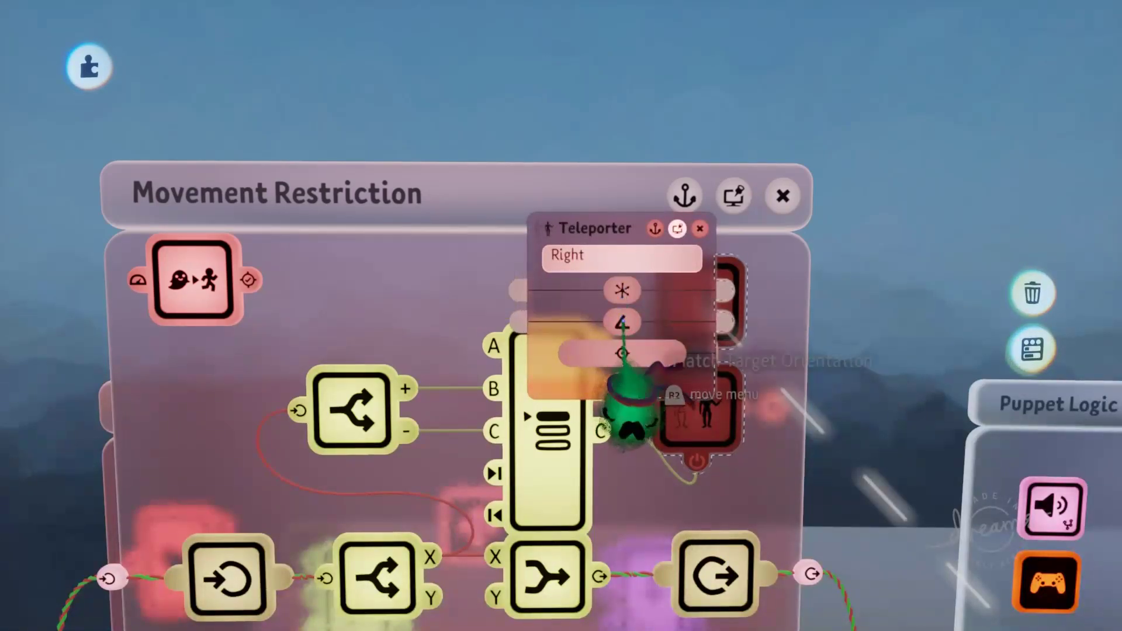
{"action": "mouse_move", "coordinate": [623, 321]}
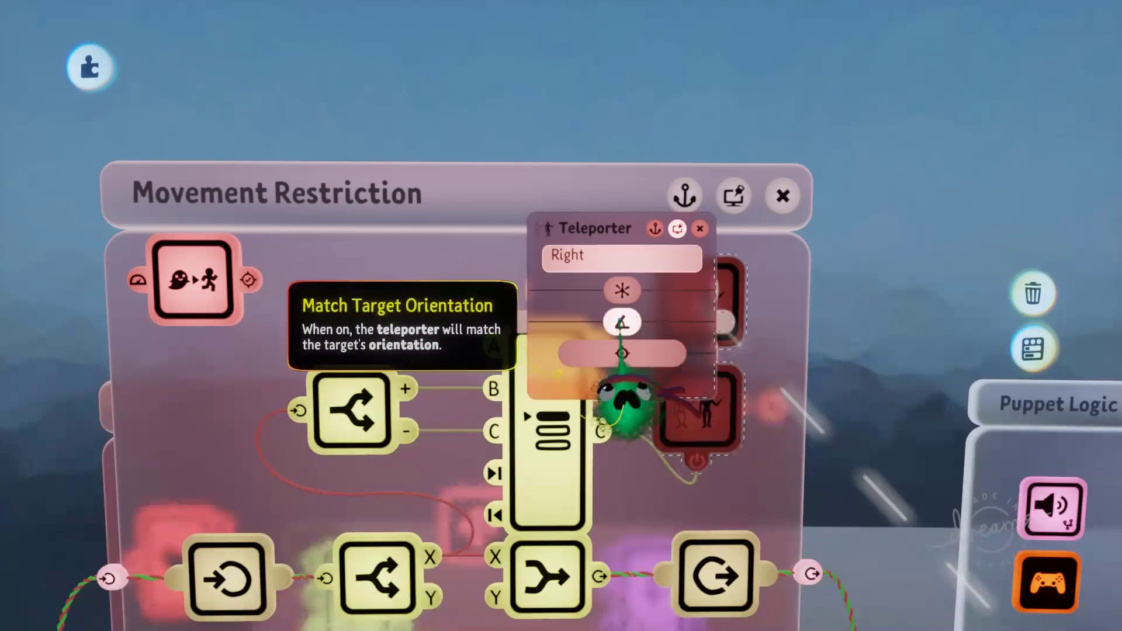
{"action": "key", "text": "Escape"}
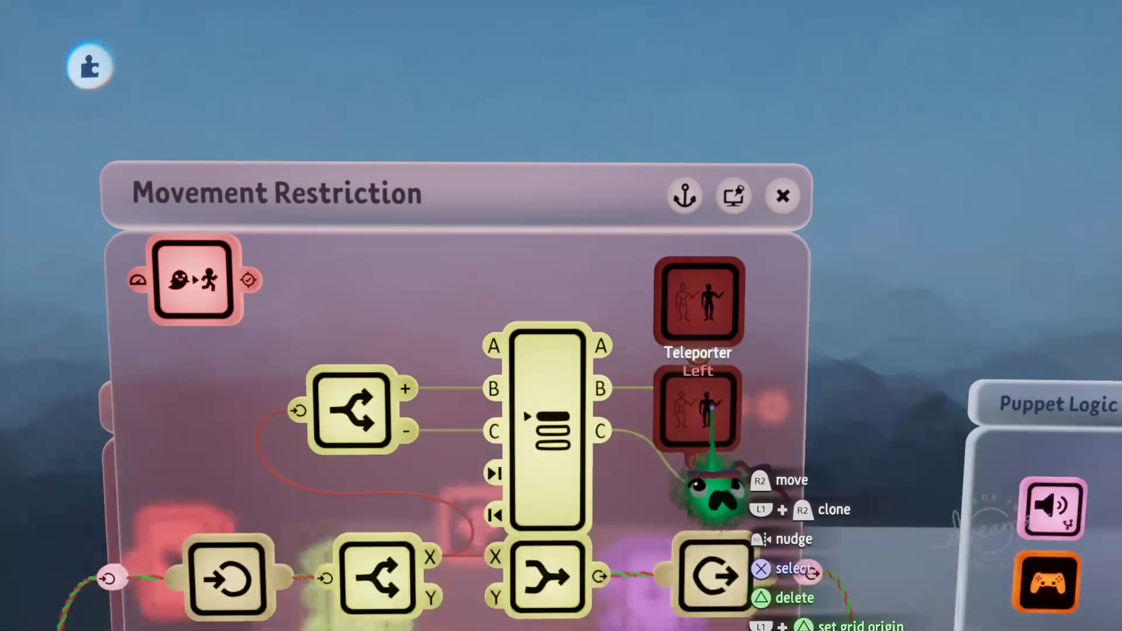
Rotate the Right Teleporter's axis gizmo on the puppet until its Z axis points sideways.
{"action": "left_click", "coordinate": [694, 309]}
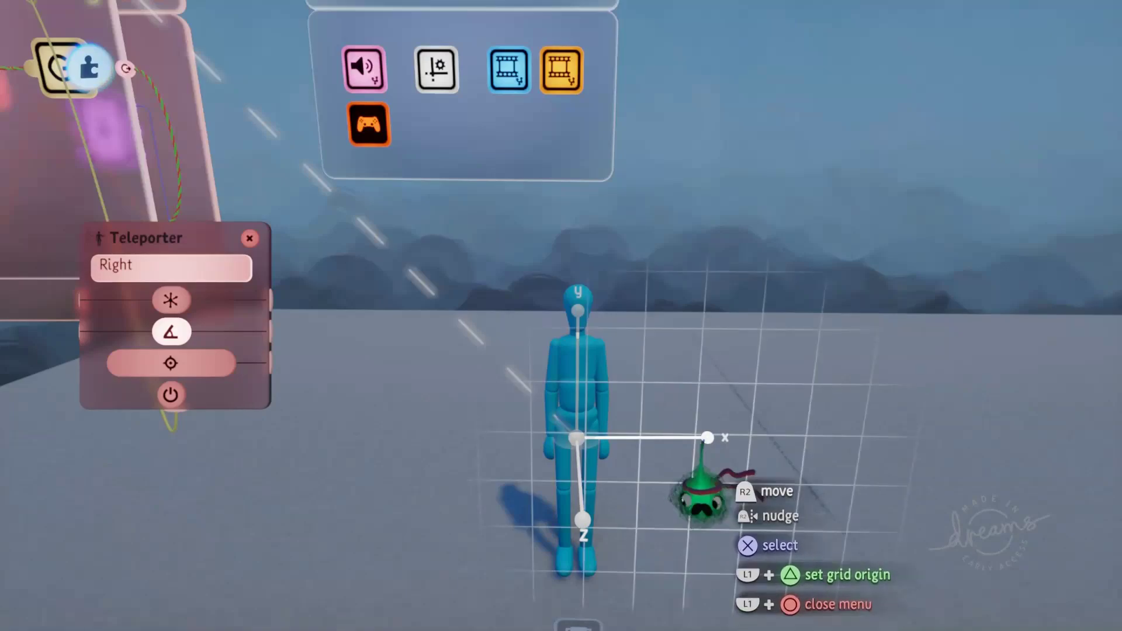
{"action": "left_click_drag", "start_coordinate": [707, 437], "coordinate": [676, 453]}
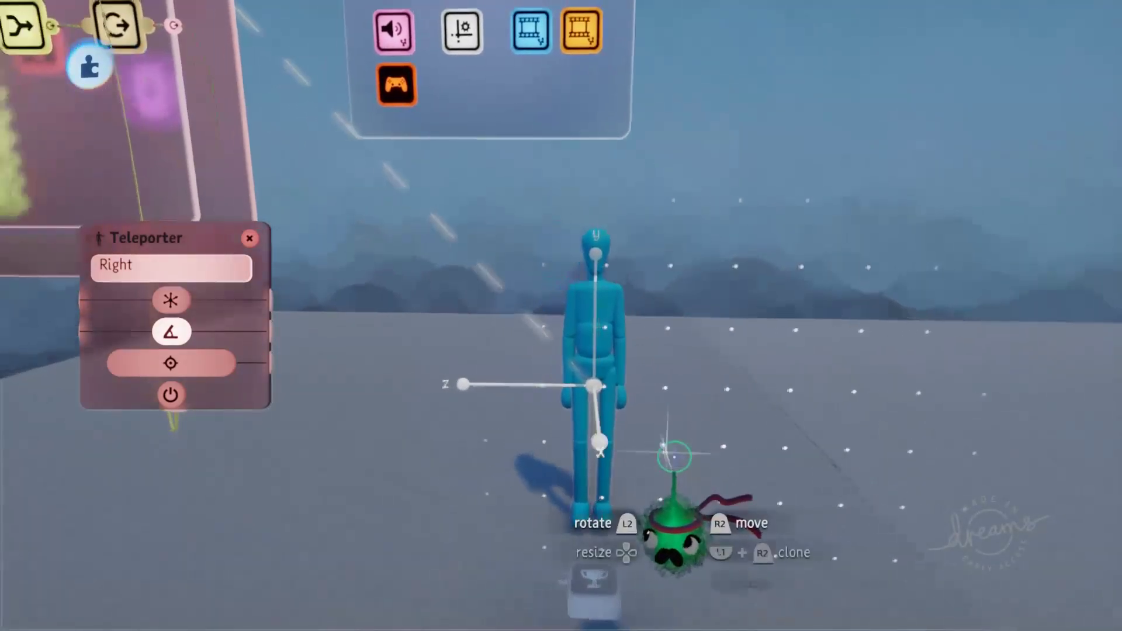
{"action": "left_click", "coordinate": [250, 238]}
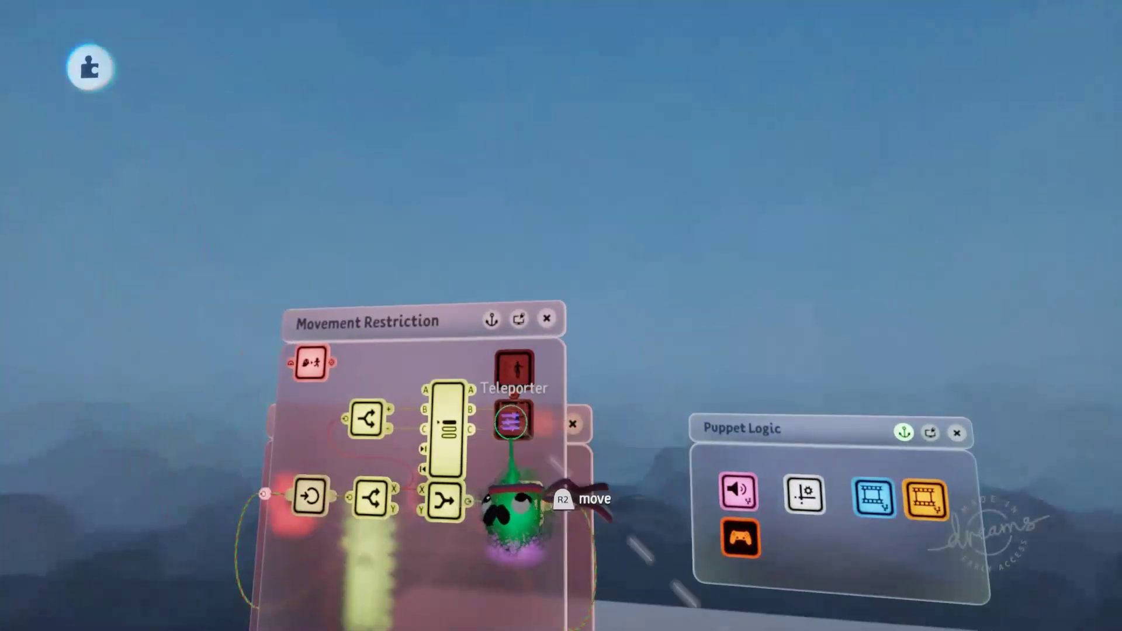
Turn the Left Teleporter's axis gizmo on the puppet so that its Z axis also points sideways.
{"action": "left_click", "coordinate": [512, 421]}
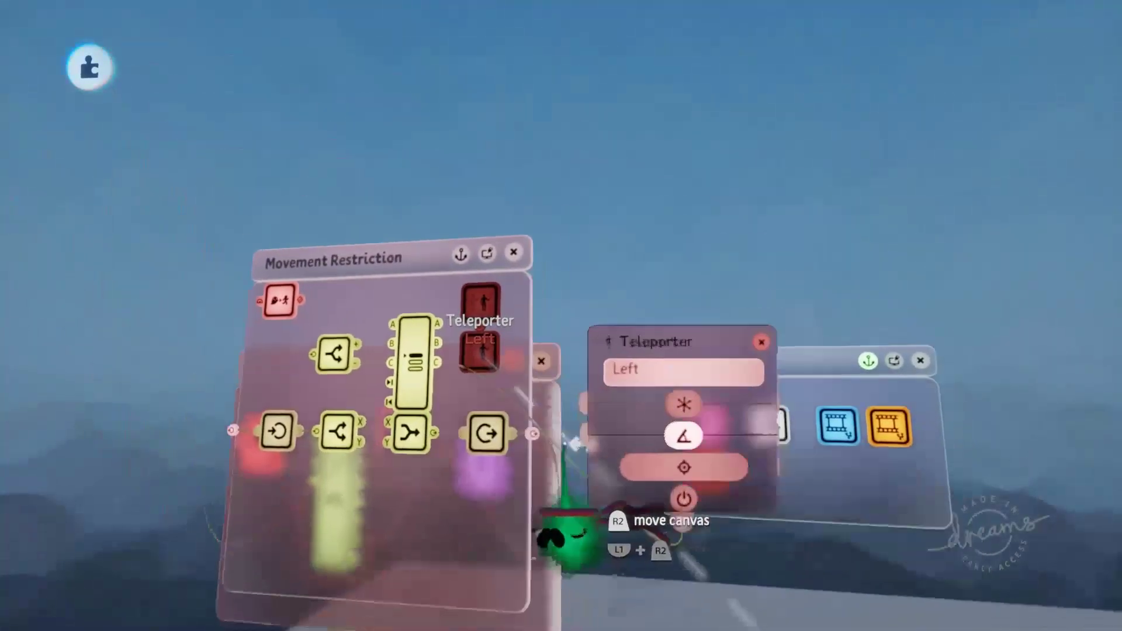
{"action": "middle_click_drag", "start_coordinate": [658, 531], "coordinate": [711, 490]}
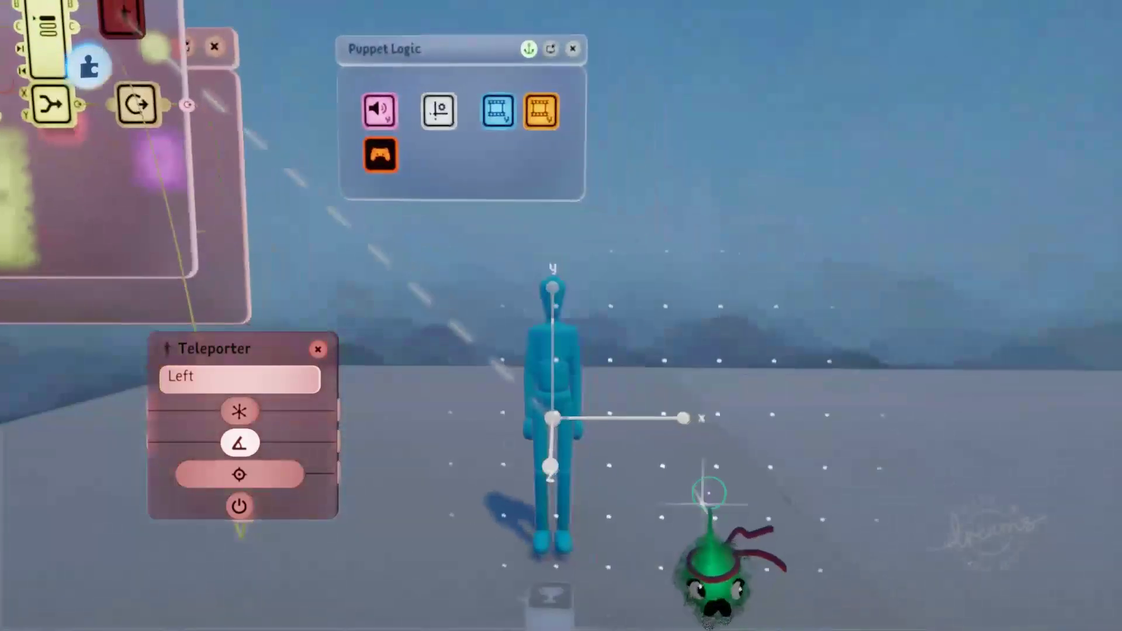
{"action": "left_click_drag", "start_coordinate": [683, 418], "coordinate": [612, 433]}
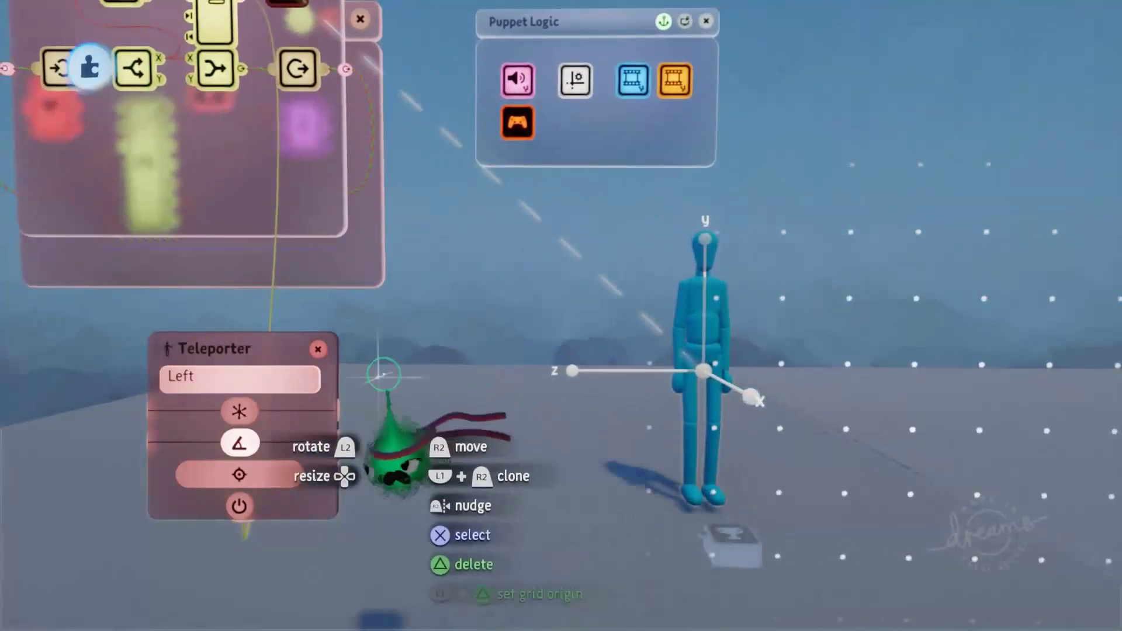
{"action": "left_click", "coordinate": [318, 349]}
Test the puppet's left and right turning by possessing it in test mode, and return to editing.
{"action": "middle_click_drag", "start_coordinate": [625, 383], "coordinate": [476, 251]}
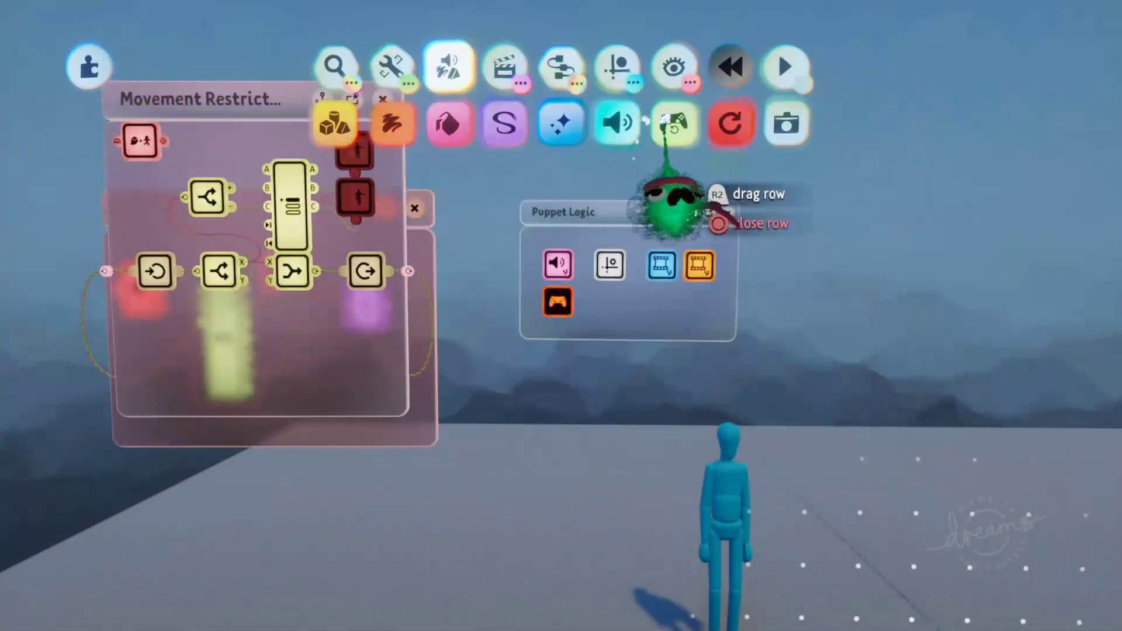
{"action": "left_click", "coordinate": [672, 120]}
{"action": "left_click", "coordinate": [713, 462]}
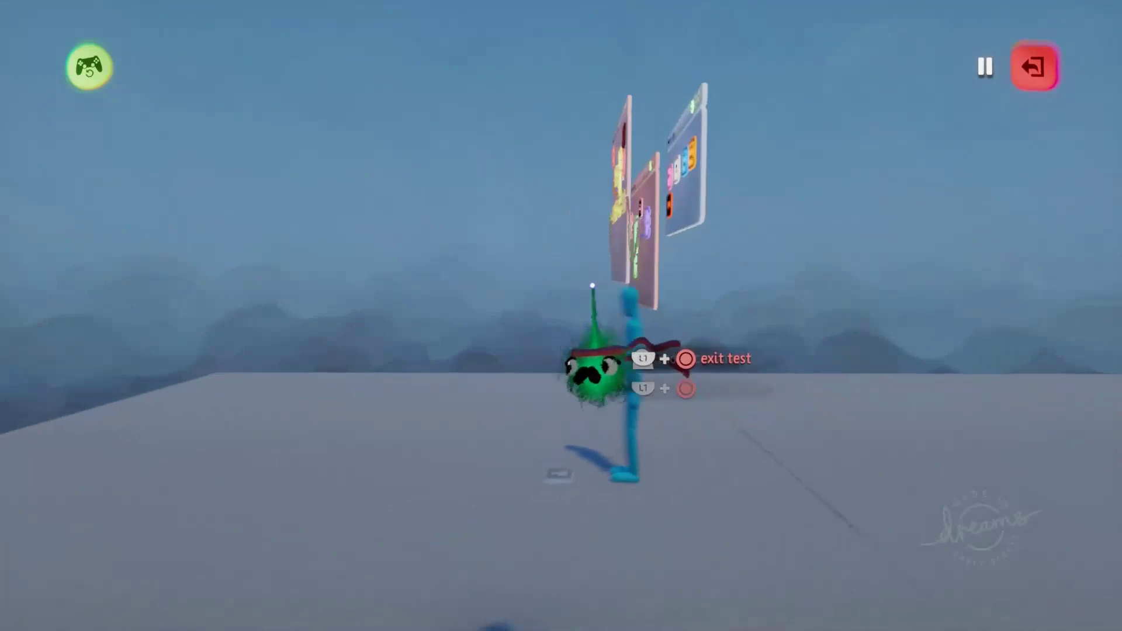
{"action": "key", "text": "Escape"}
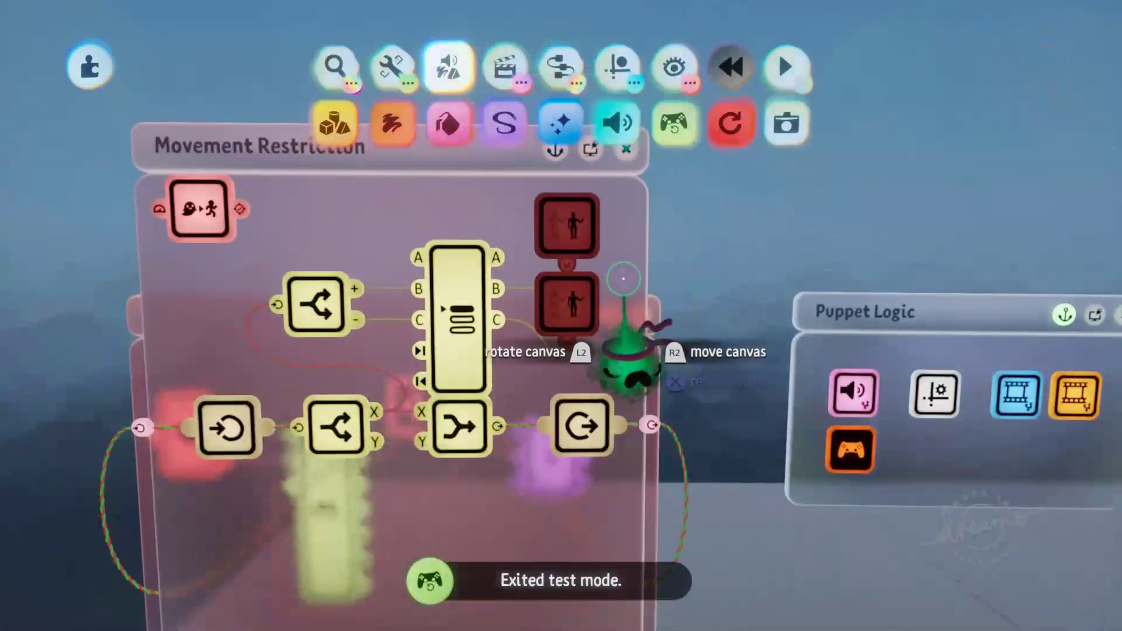
Widen the Movement Restriction canvas and move both Teleporters farther from the Selector to make room between them.
{"action": "left_click_drag", "start_coordinate": [649, 280], "coordinate": [801, 280]}
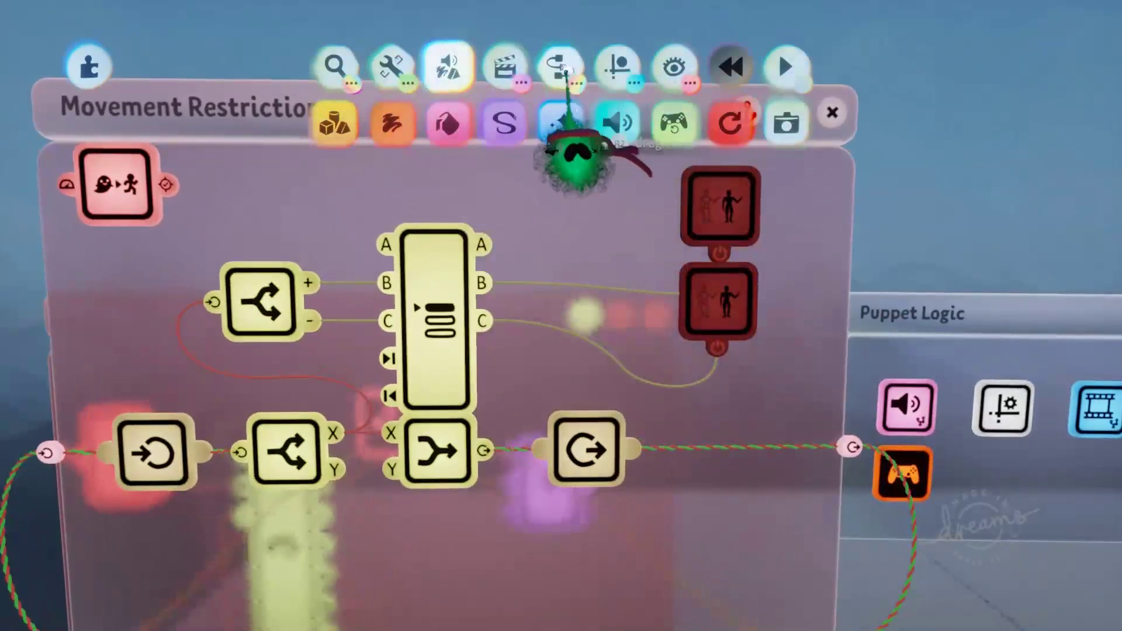
Wire a Signal Manipulator in Pulse On Input On mode between each of Selector outputs B and C and its Teleporter.
{"action": "left_click", "coordinate": [562, 68]}
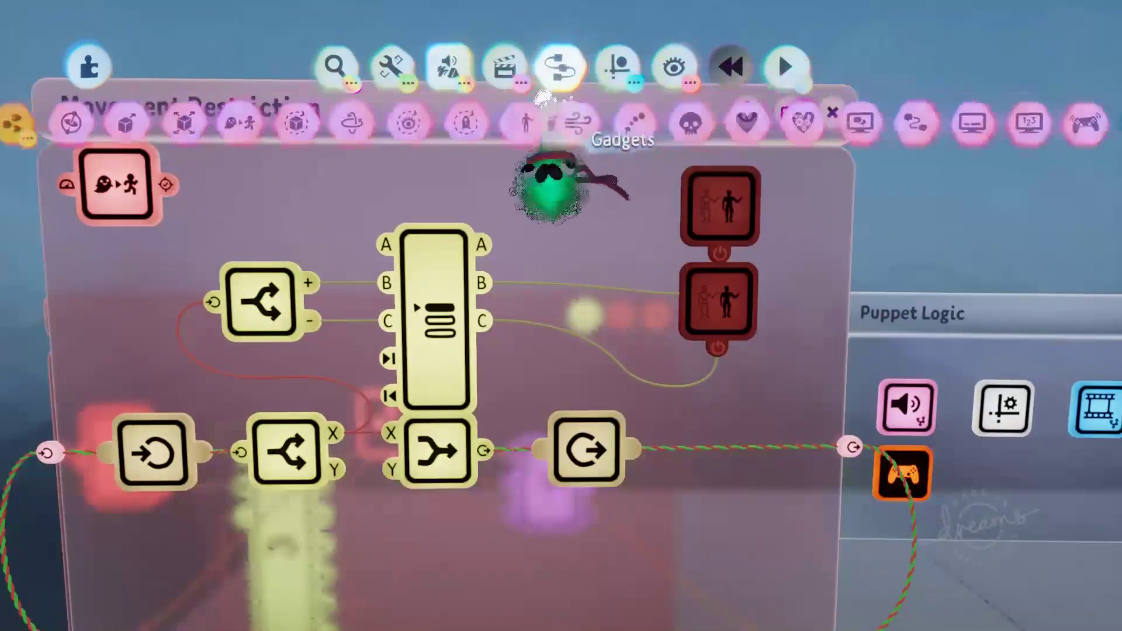
{"action": "key", "text": "Escape"}
{"action": "left_click", "coordinate": [463, 121]}
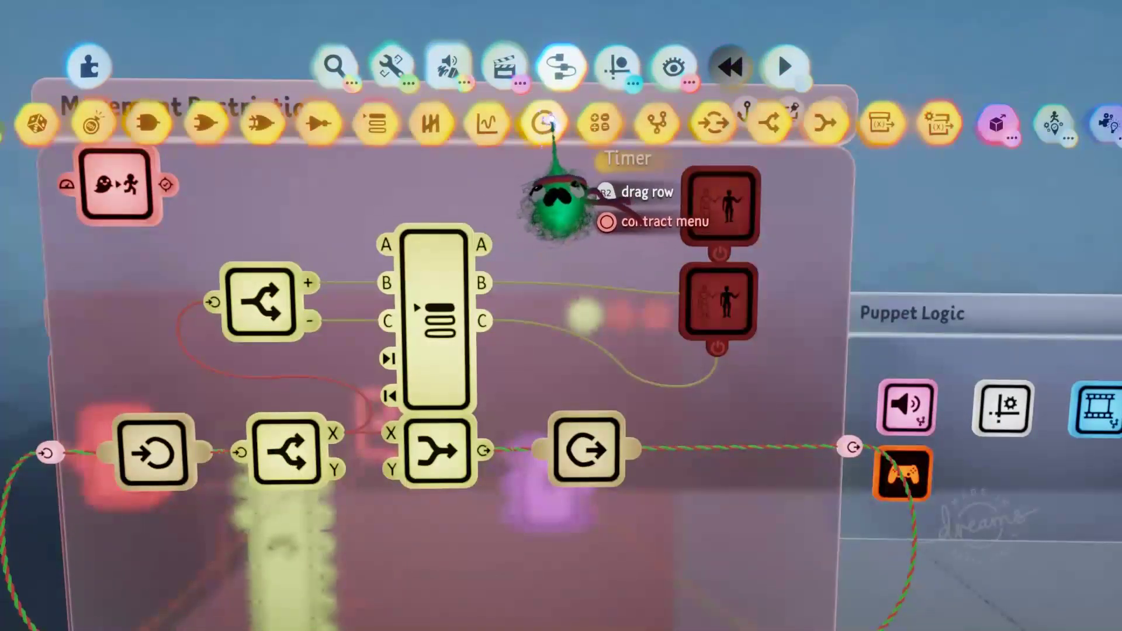
{"action": "left_click", "coordinate": [485, 201]}
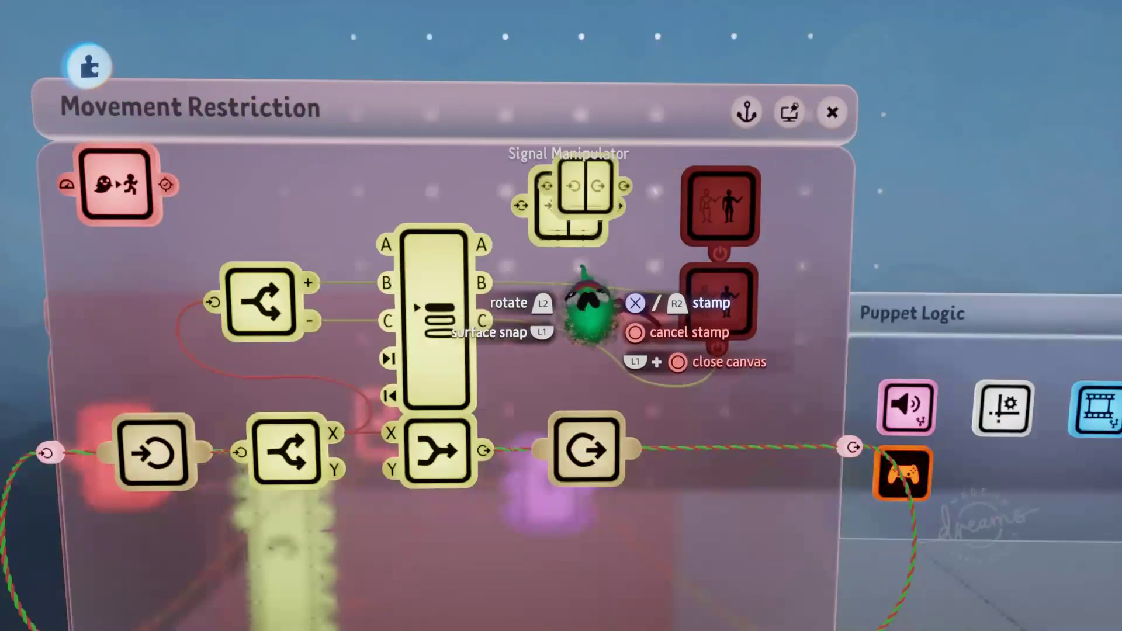
{"action": "left_click", "coordinate": [577, 215]}
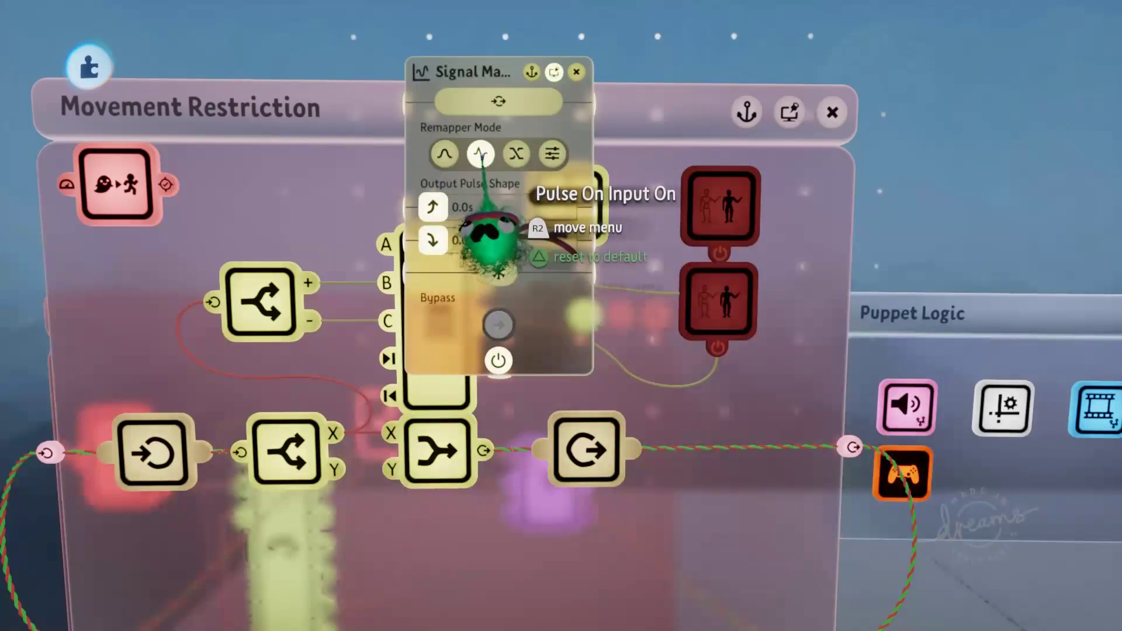
{"action": "key", "text": "Escape"}
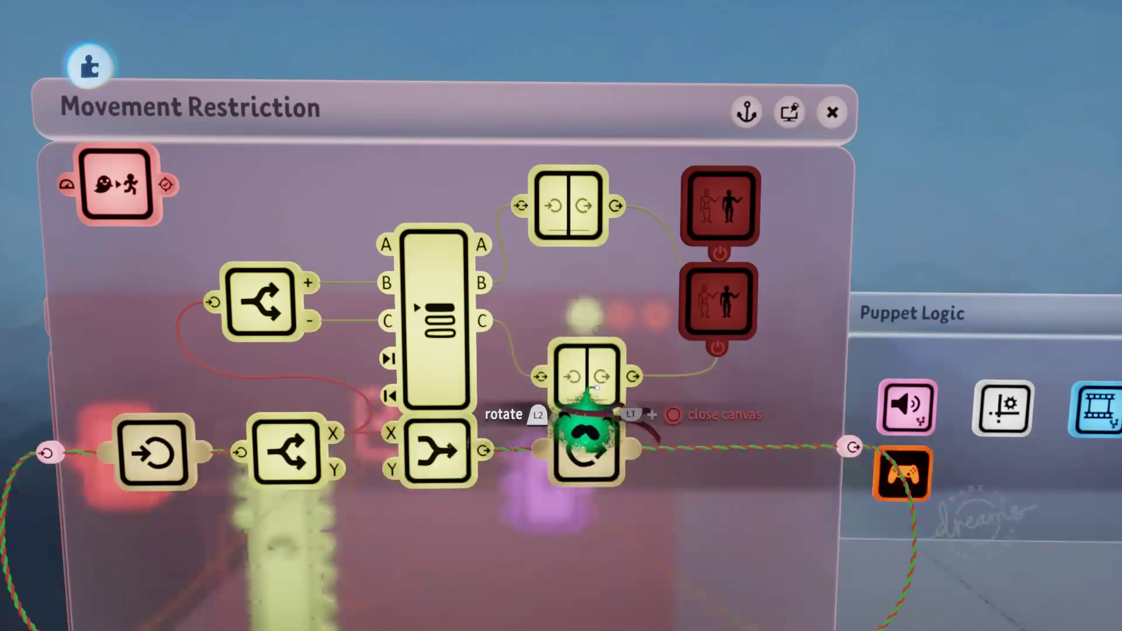
Test the pulsed turning by possessing and moving the puppet in test mode, and return to editing.
{"action": "scroll", "coordinate": [612, 296], "scroll_direction": "down", "scroll_amount": 3}
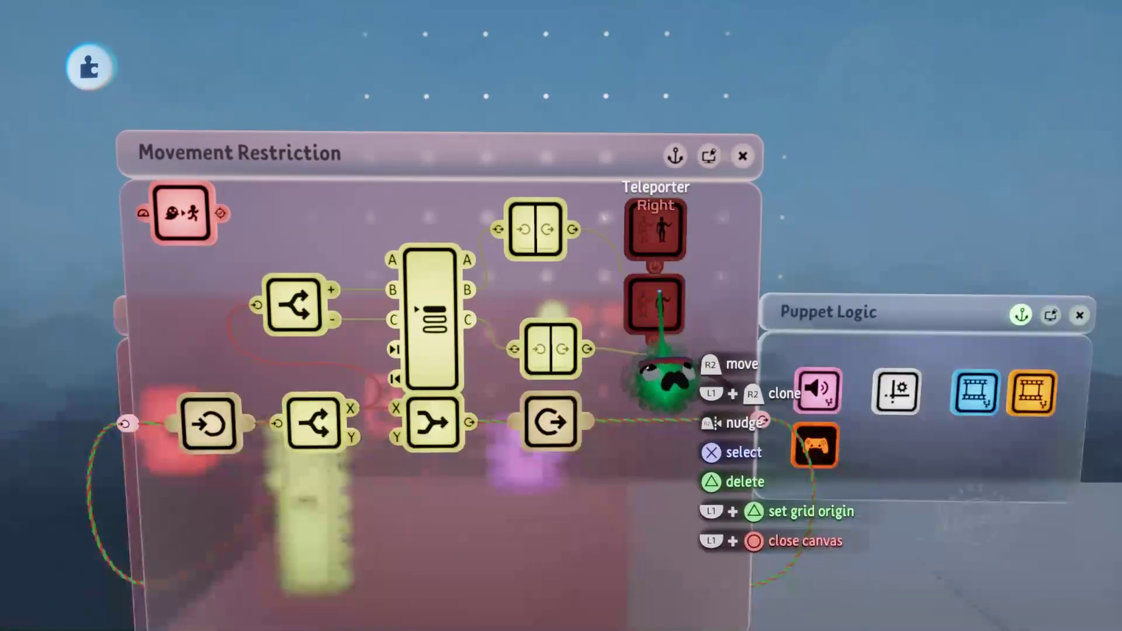
{"action": "scroll", "coordinate": [620, 263], "scroll_direction": "down", "scroll_amount": 4}
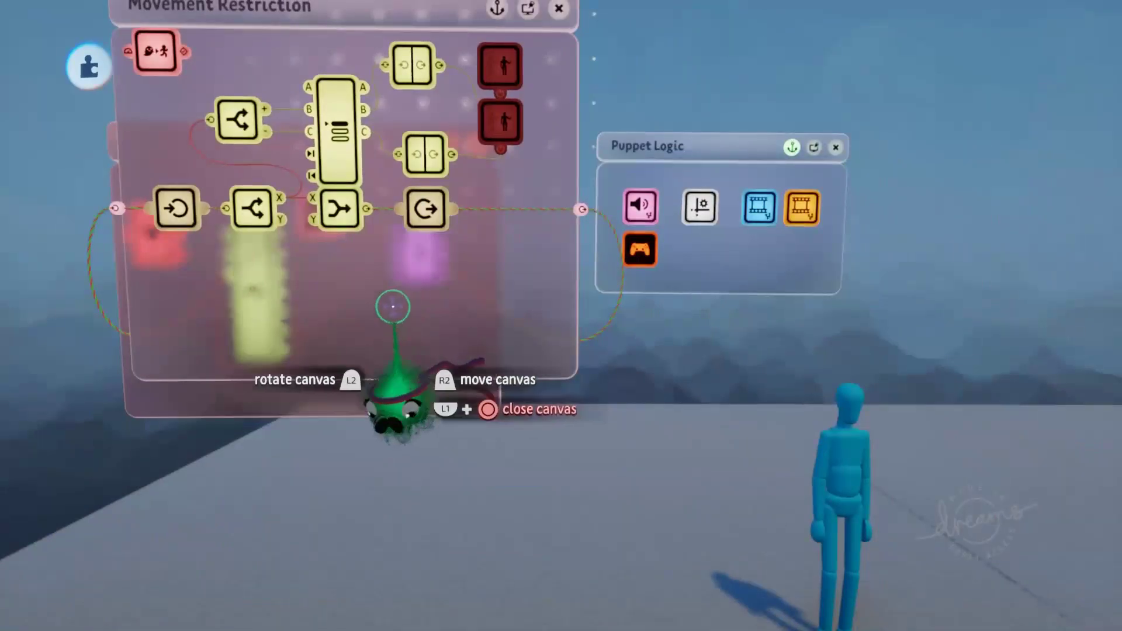
{"action": "key", "text": "Escape"}
{"action": "left_click", "coordinate": [317, 399]}
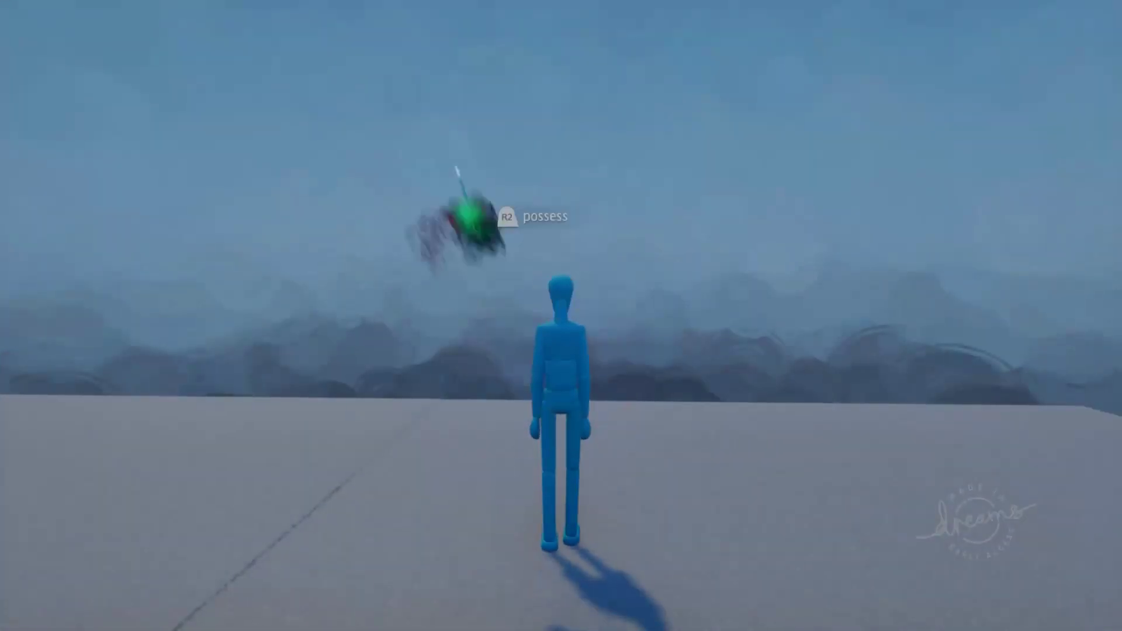
{"action": "left_click", "coordinate": [469, 218]}
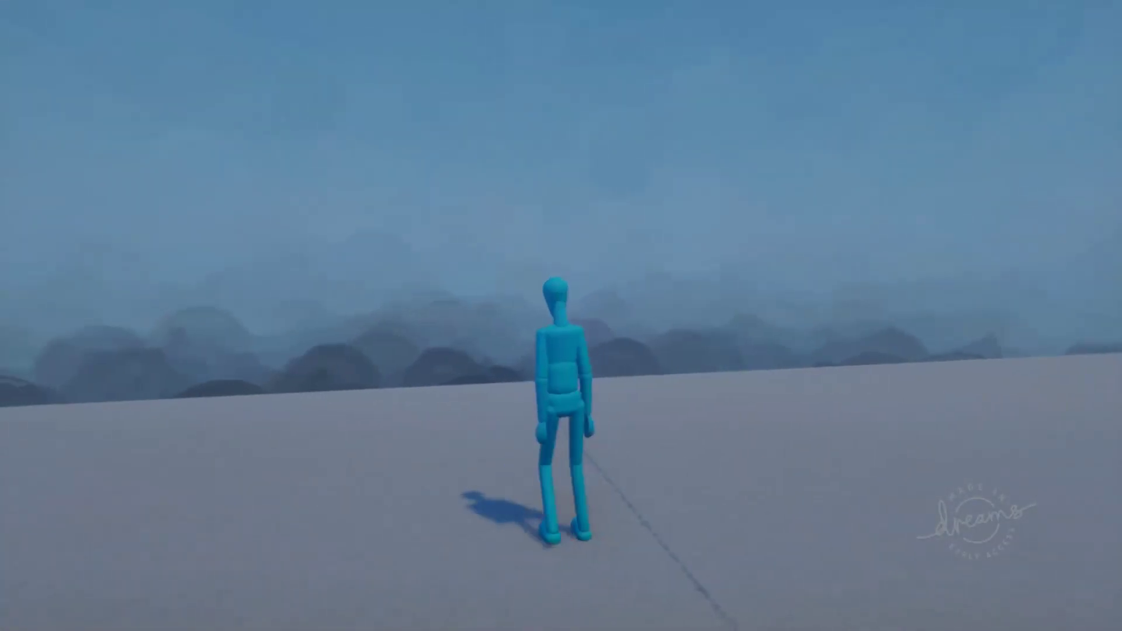
{"action": "key", "text": "Up"}
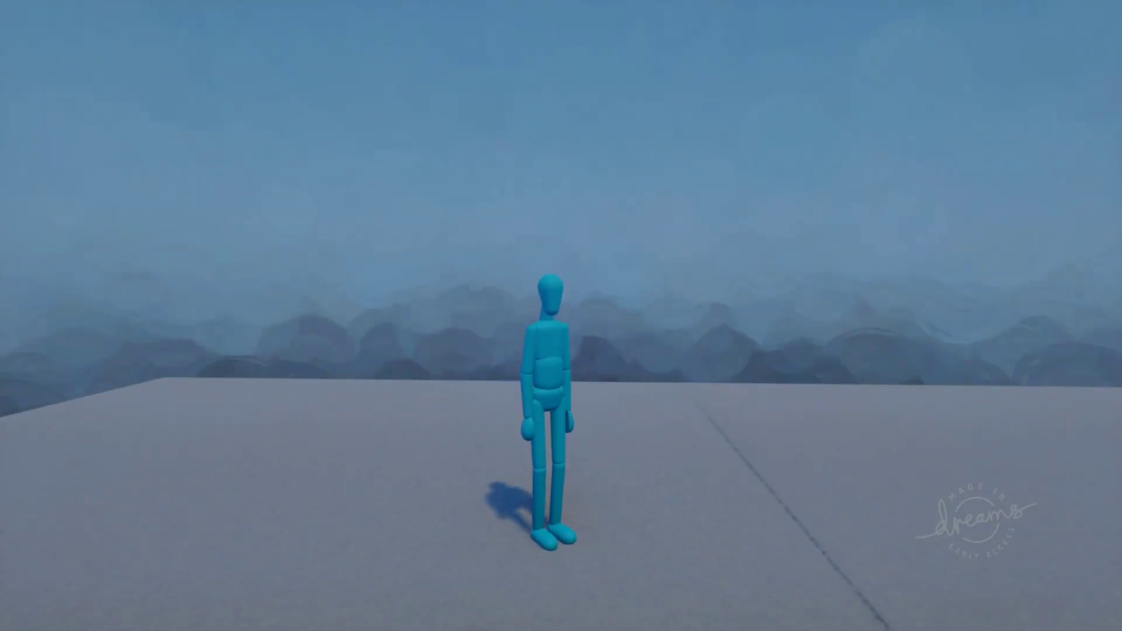
{"action": "key", "text": "Escape"}
{"action": "left_click", "coordinate": [273, 441]}
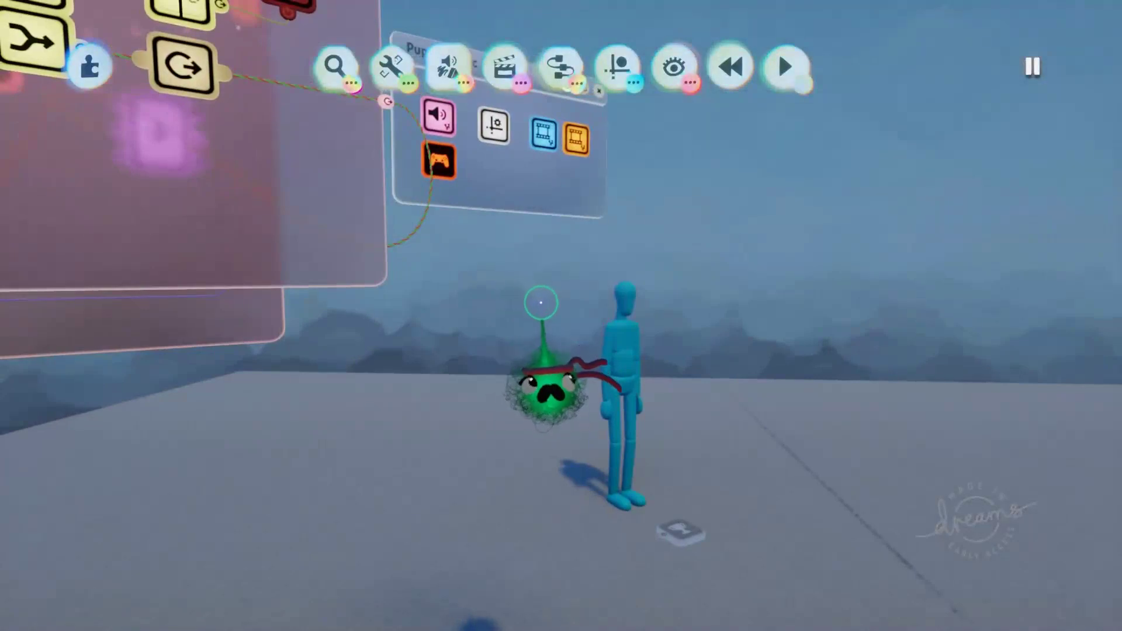
Swing the Right Teleporter's axis gizmo on the puppet so its Z axis points sideways, and close its settings.
{"action": "key", "text": "Left"}
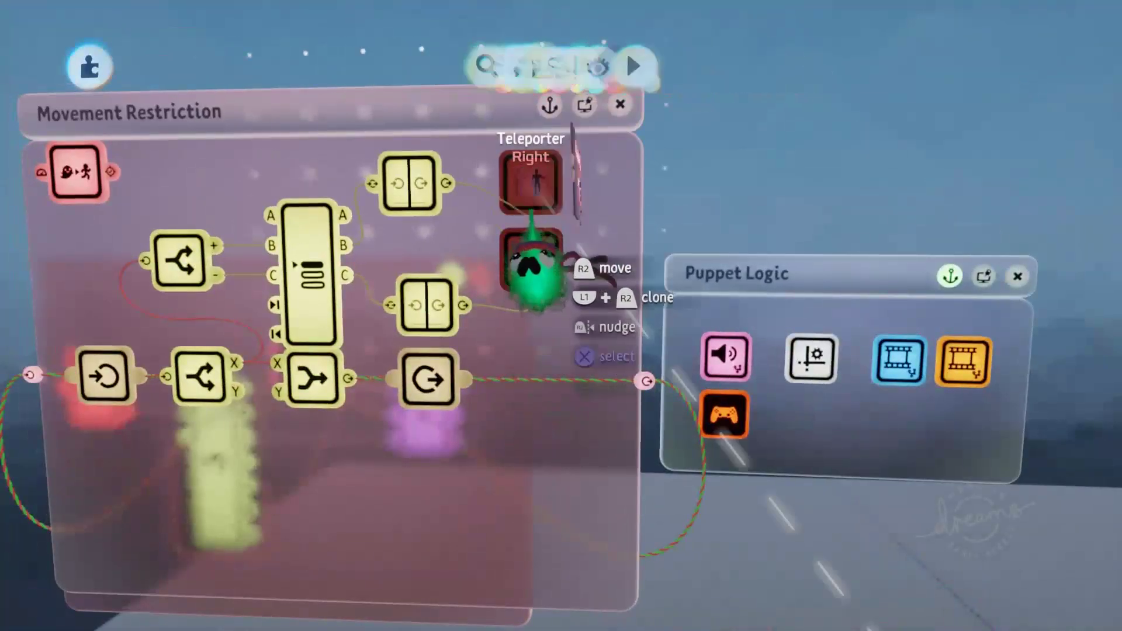
{"action": "left_click", "coordinate": [529, 188]}
{"action": "left_click_drag", "start_coordinate": [582, 208], "coordinate": [237, 297]}
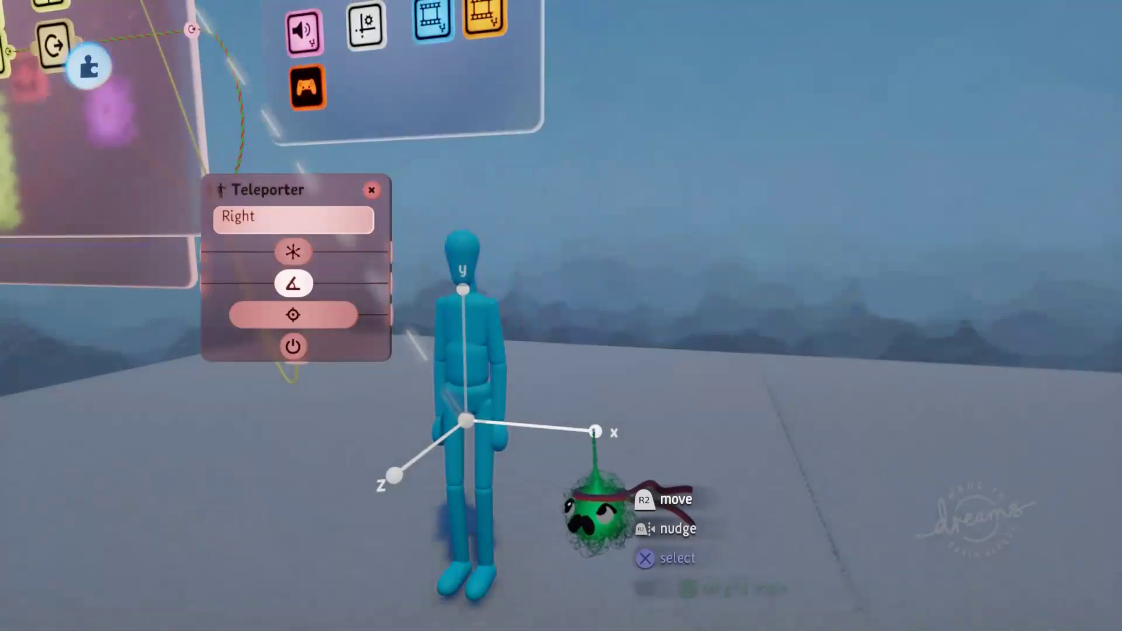
{"action": "left_click_drag", "start_coordinate": [595, 431], "coordinate": [506, 386]}
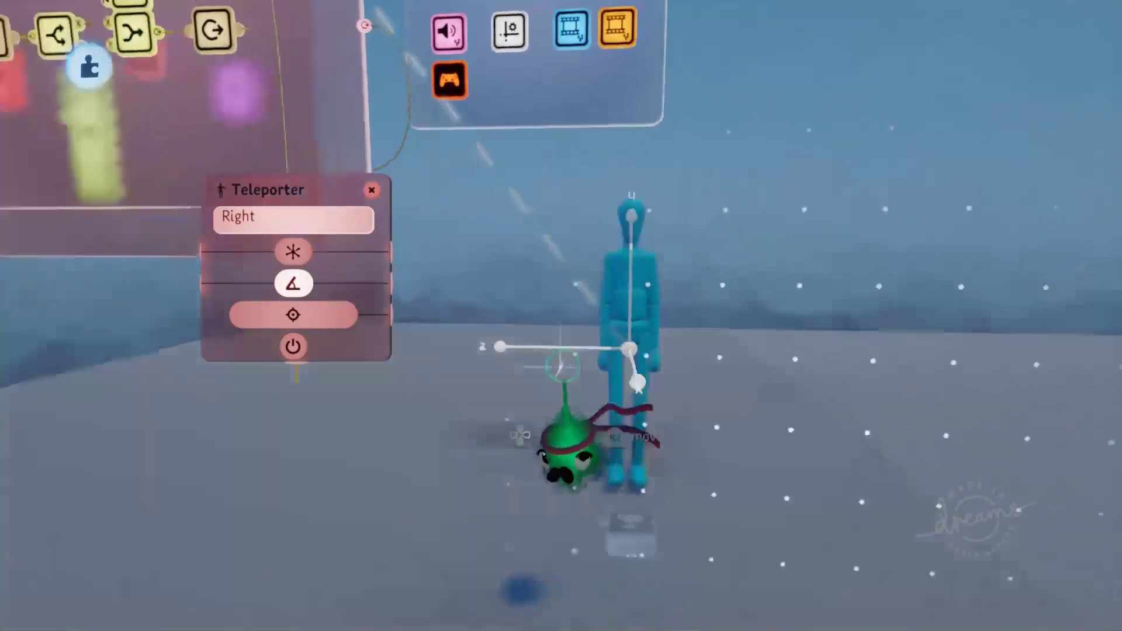
{"action": "left_click", "coordinate": [372, 190]}
Rotate the Left Teleporter's axis gizmo on the puppet by its X handle to correct its facing direction.
{"action": "left_click", "coordinate": [525, 146]}
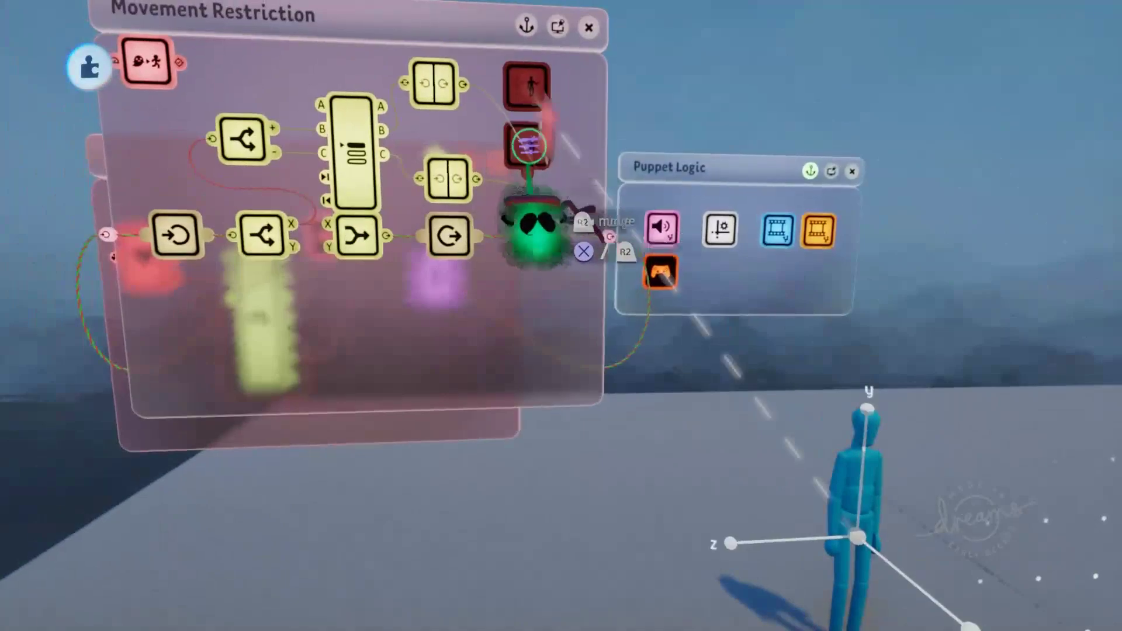
{"action": "key", "text": "Escape"}
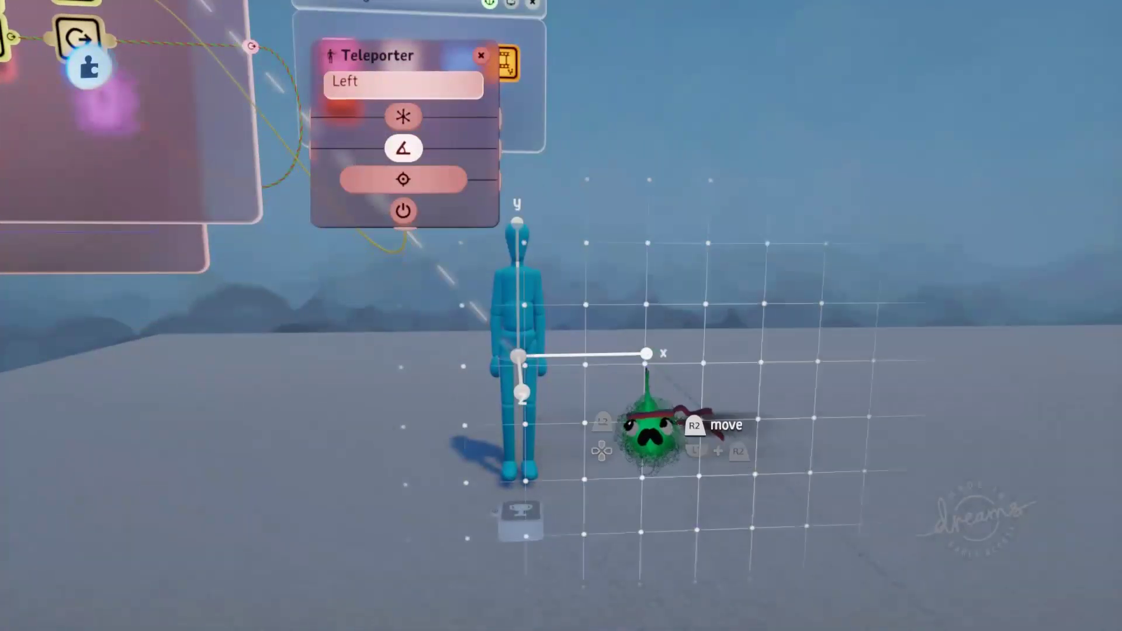
{"action": "left_click_drag", "start_coordinate": [646, 355], "coordinate": [596, 331]}
{"action": "key", "text": "Escape"}
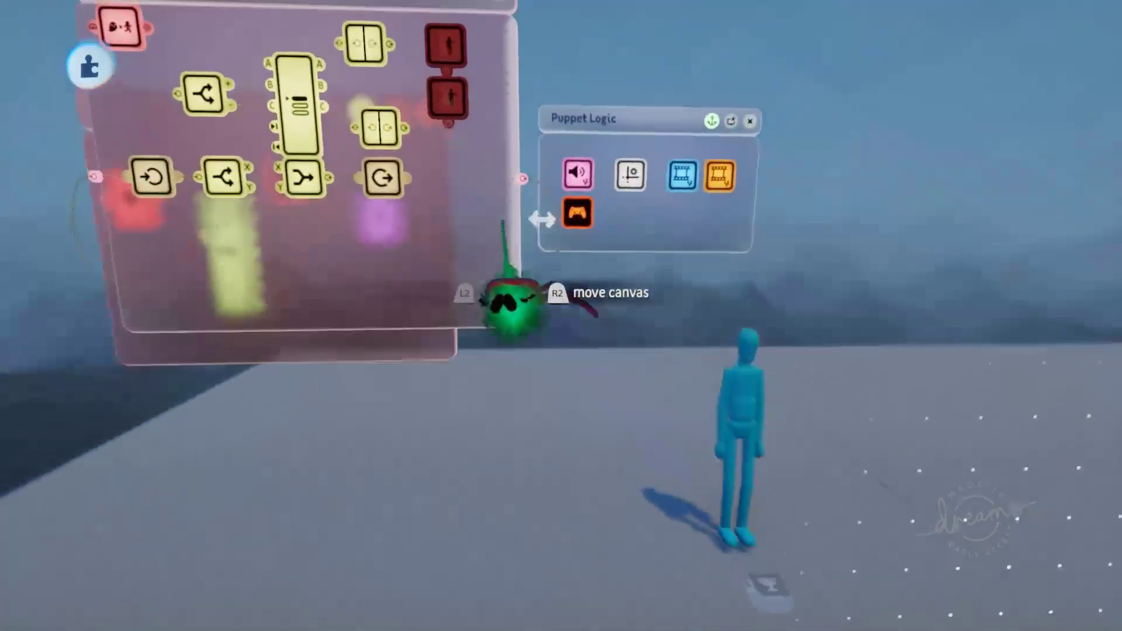
Possess the puppet in test mode to check its facing with the adjusted Teleporters, and return to editing.
{"action": "key", "text": "Escape"}
{"action": "left_click", "coordinate": [318, 321]}
{"action": "key", "text": "Return"}
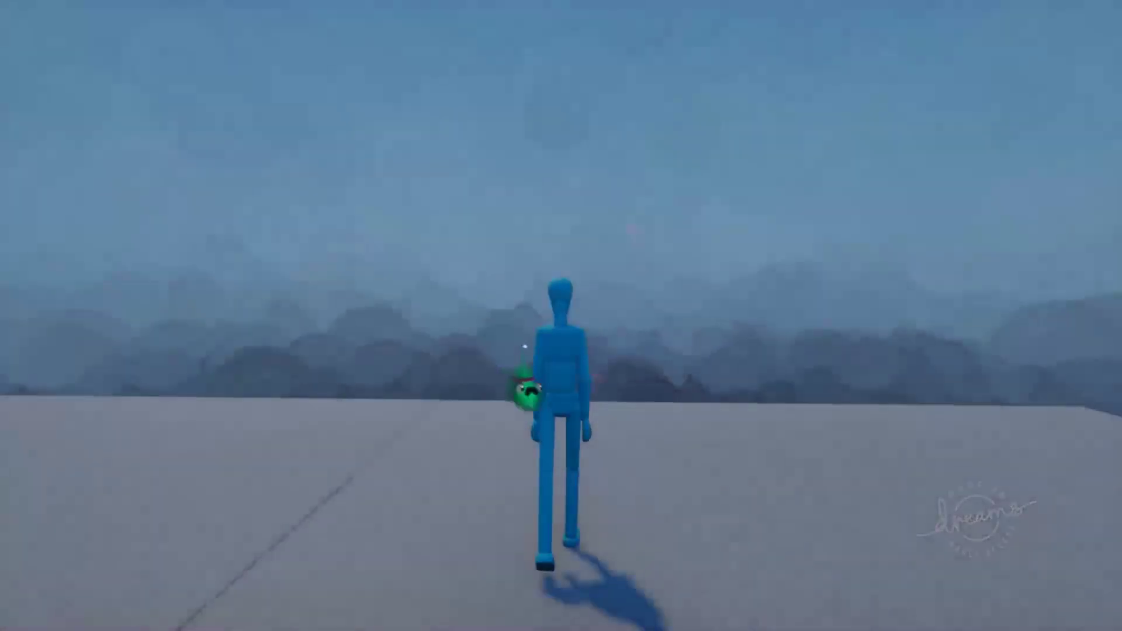
{"action": "key", "text": "Left"}
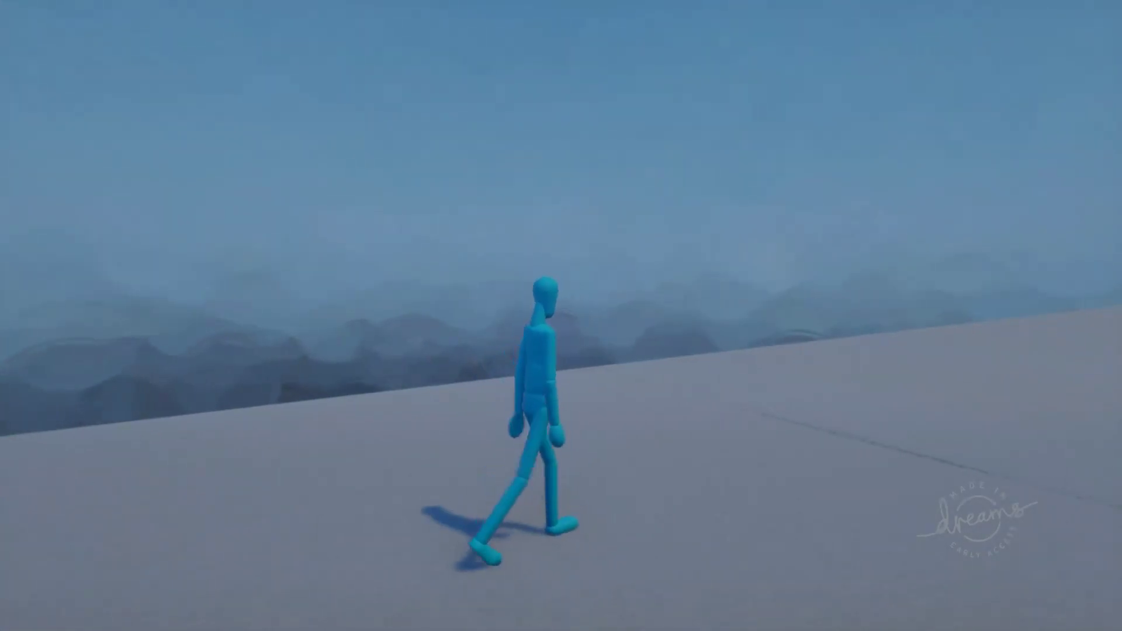
{"action": "key", "text": "Escape"}
{"action": "left_click", "coordinate": [276, 441]}
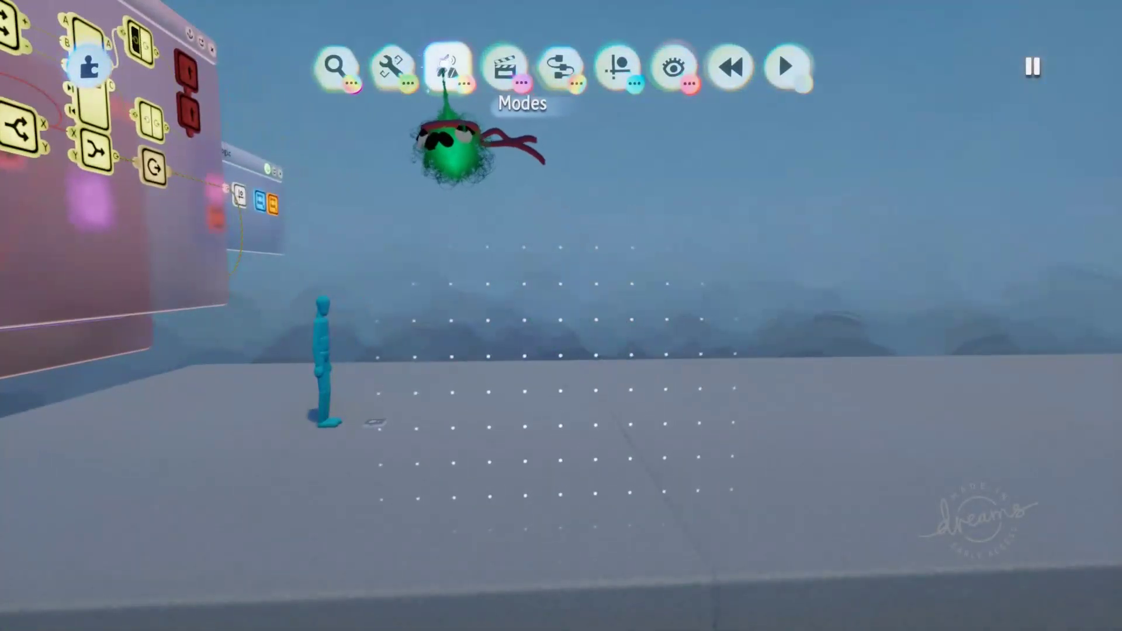
Create a cube sculpture beside the puppet and leave sculpt mode.
{"action": "left_click", "coordinate": [448, 67]}
{"action": "left_click", "coordinate": [333, 123]}
{"action": "key", "text": "Escape"}
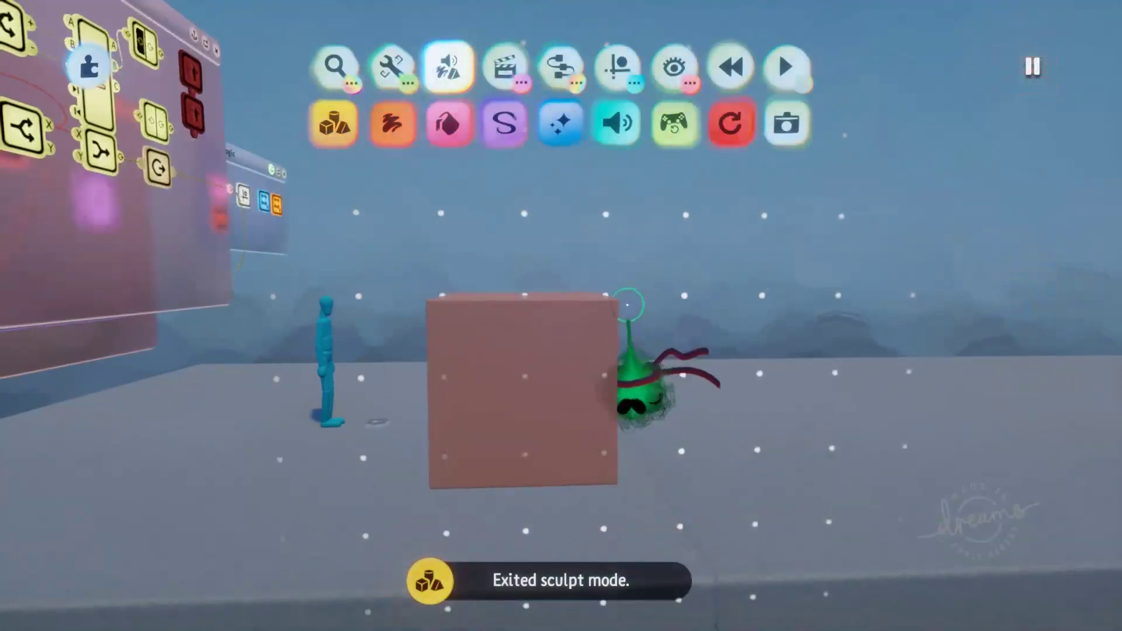
Stamp a Microchip on the cube and give it a purple colour and the movie camera icon.
{"action": "left_click", "coordinate": [559, 66]}
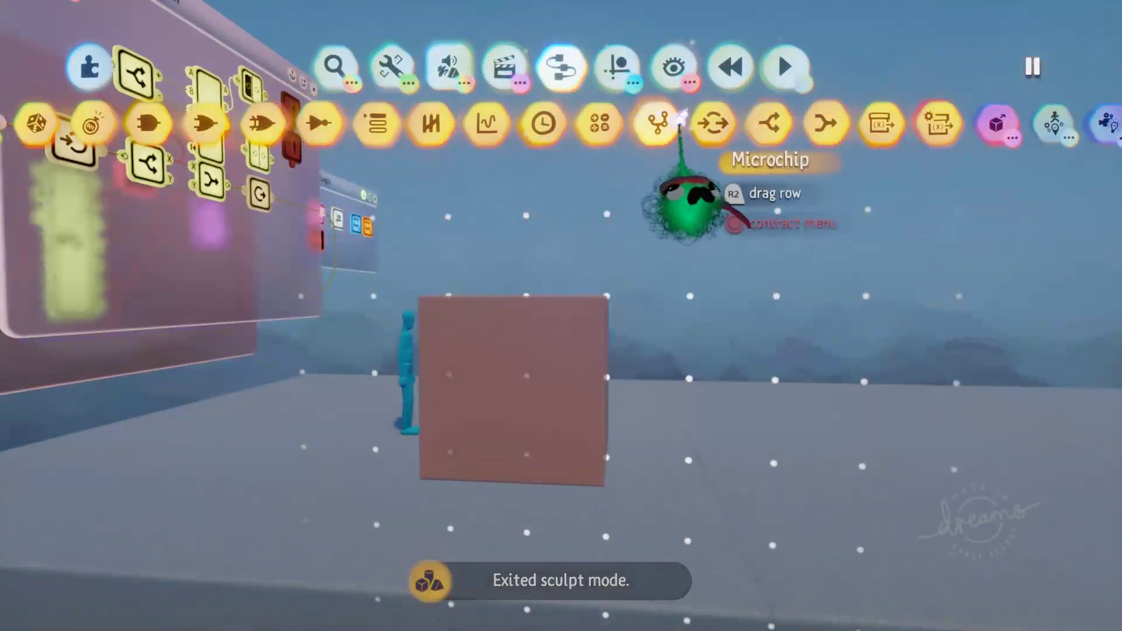
{"action": "left_click", "coordinate": [656, 121]}
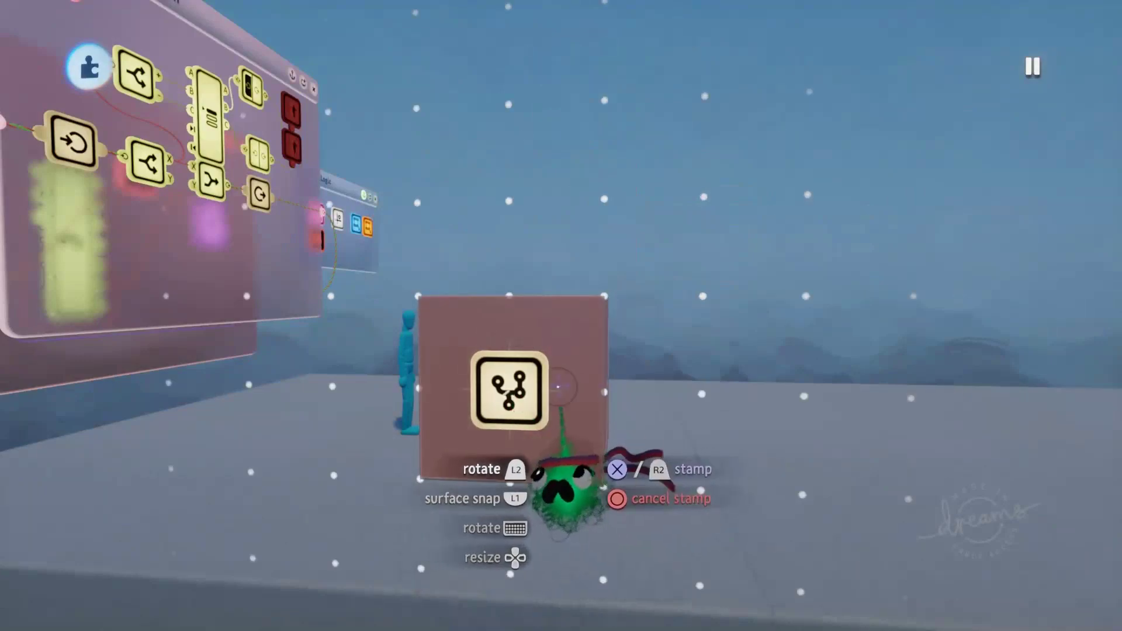
{"action": "left_click", "coordinate": [513, 409]}
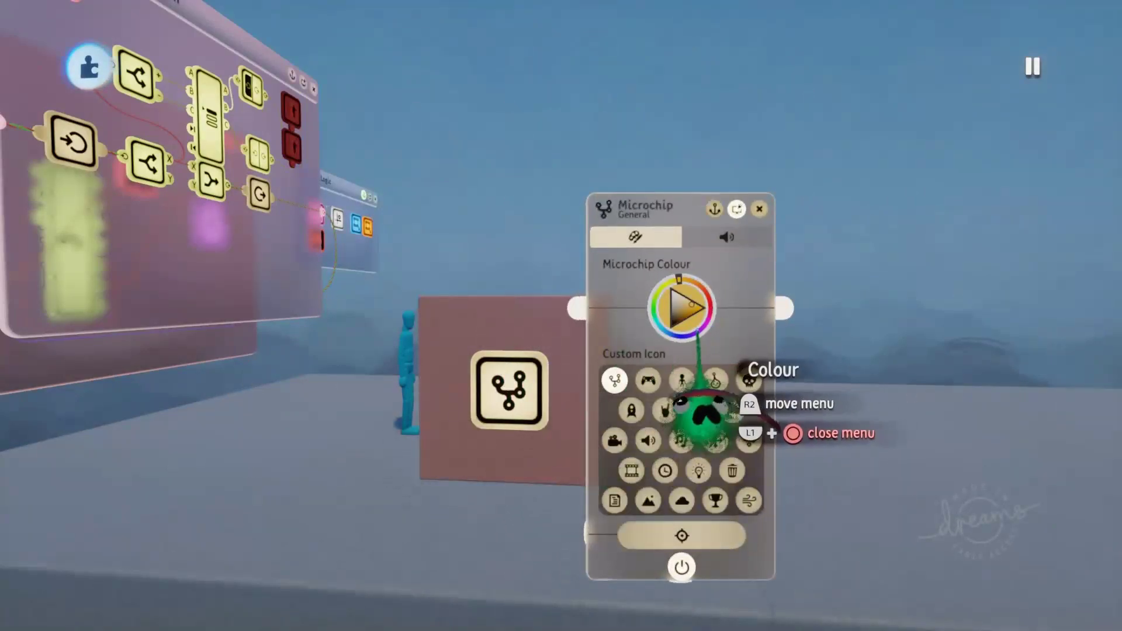
{"action": "left_click", "coordinate": [615, 440]}
{"action": "key", "text": "Escape"}
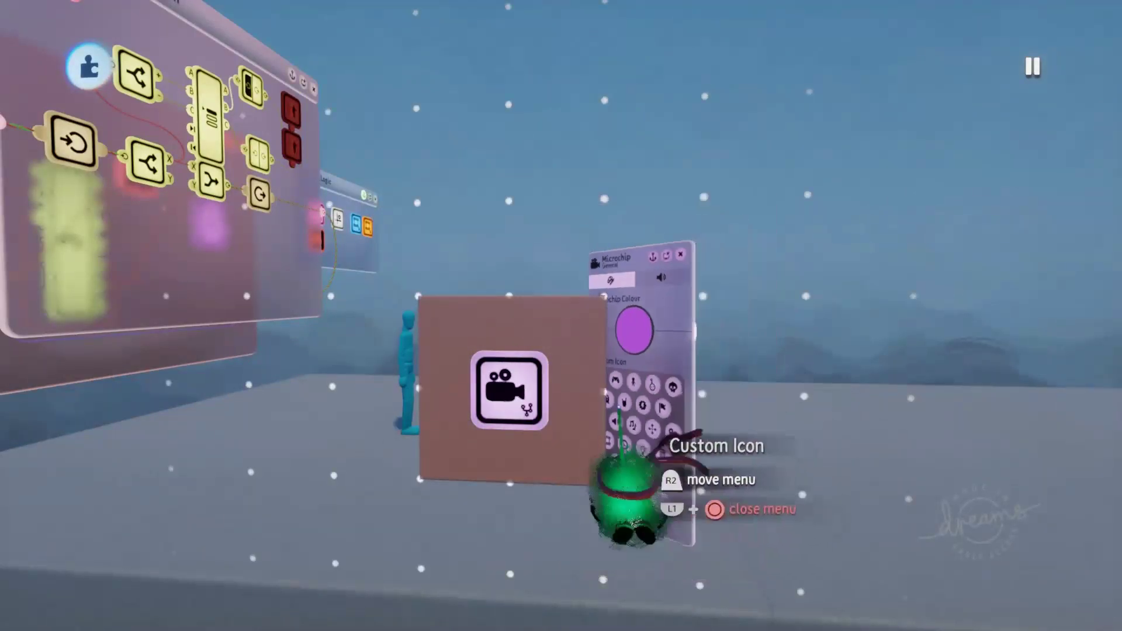
Open the cube Microchip's canvas beside the cube and stamp a Camera gadget in it.
{"action": "scroll", "coordinate": [572, 368], "scroll_direction": "down", "scroll_amount": 3}
{"action": "left_click_drag", "start_coordinate": [580, 366], "coordinate": [786, 288]}
{"action": "key", "text": "Escape"}
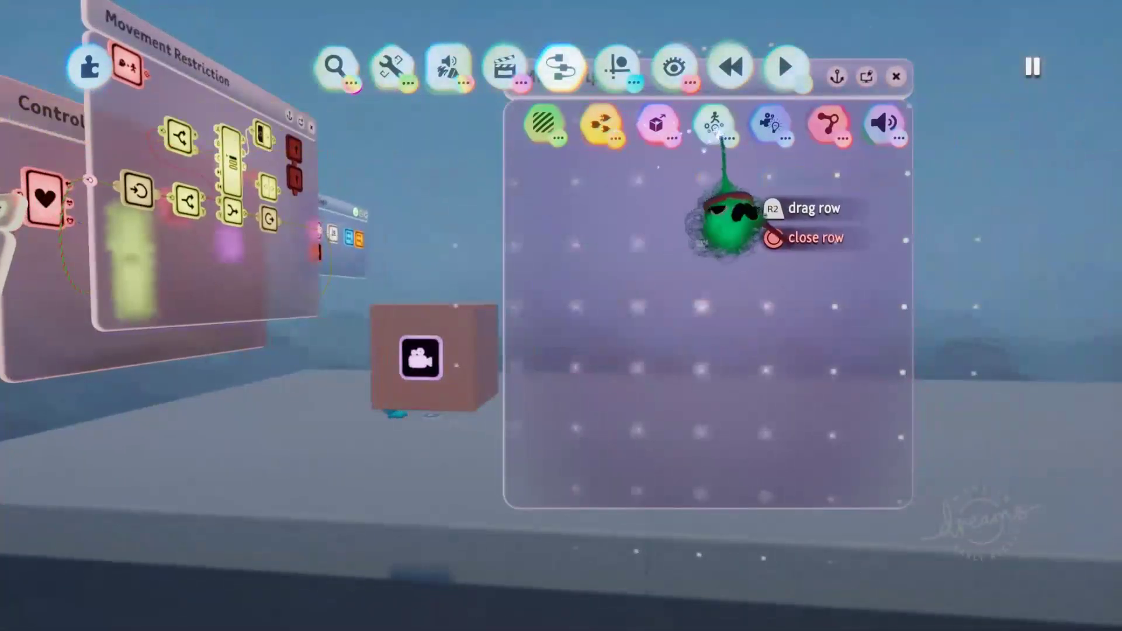
{"action": "left_click", "coordinate": [718, 124]}
{"action": "left_click", "coordinate": [548, 122]}
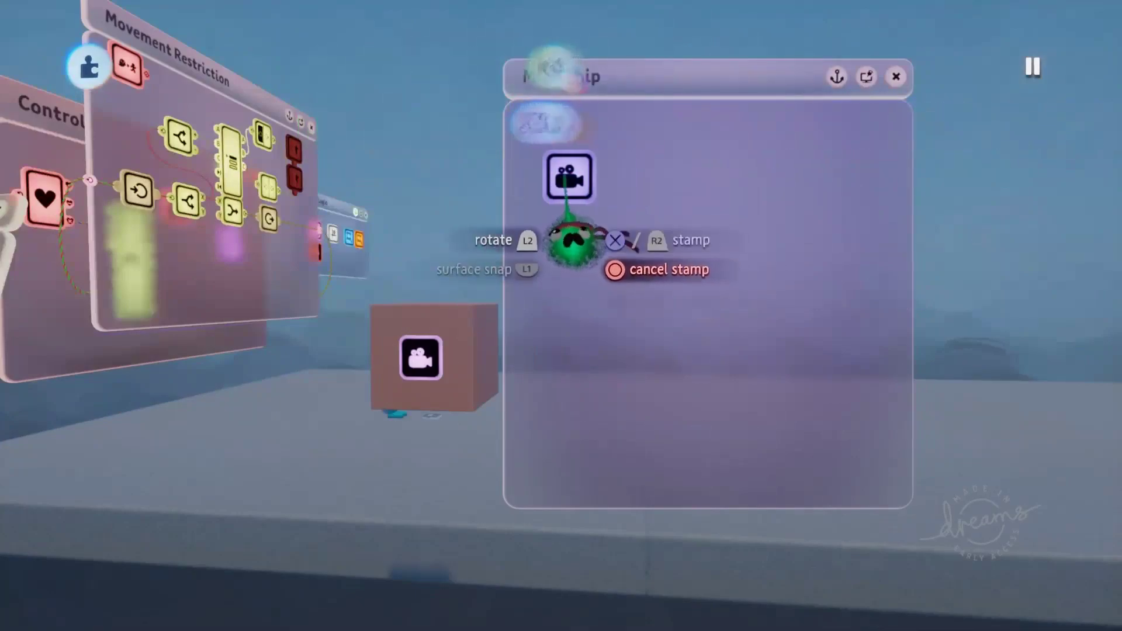
{"action": "left_click", "coordinate": [573, 170]}
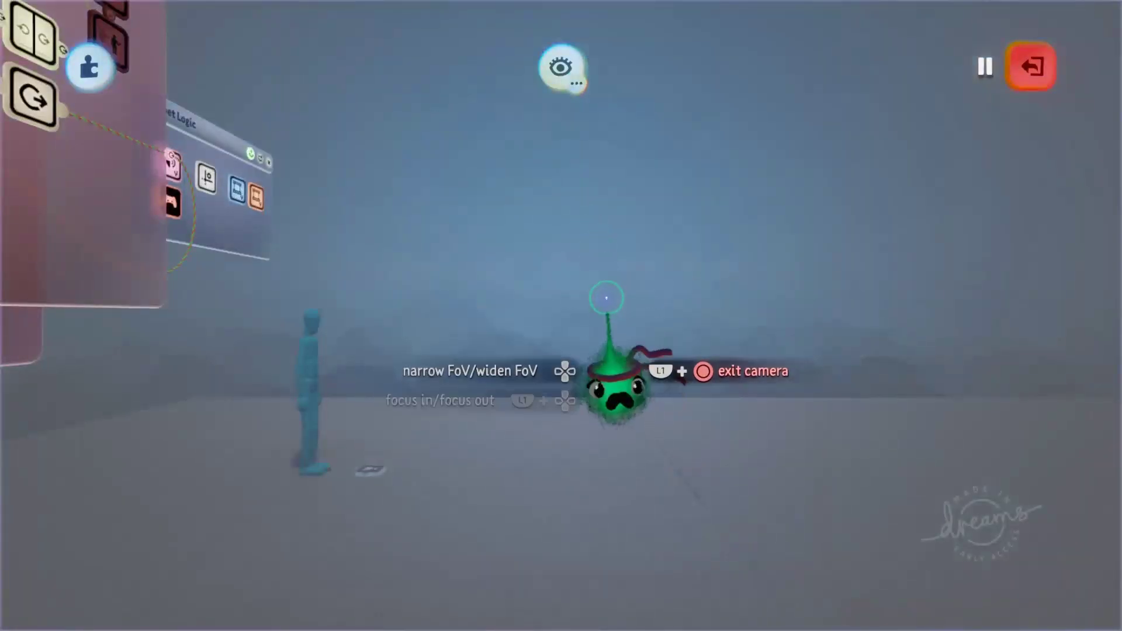